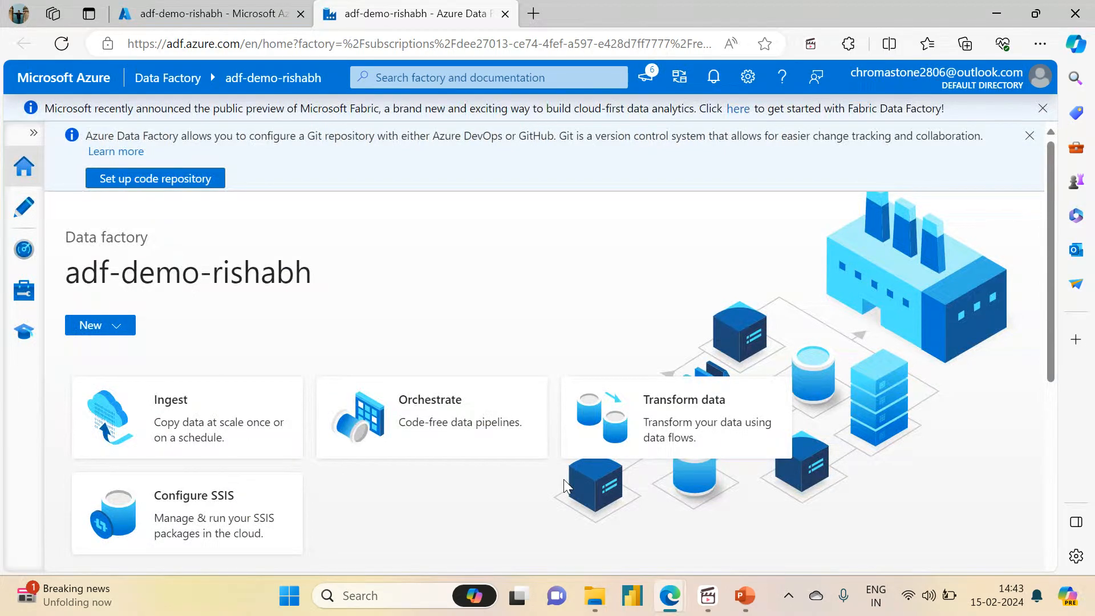
Create a new pipeline in the factory's authoring area and name it pl_set_variable_demo
{"action": "left_click", "coordinate": [22, 225]}
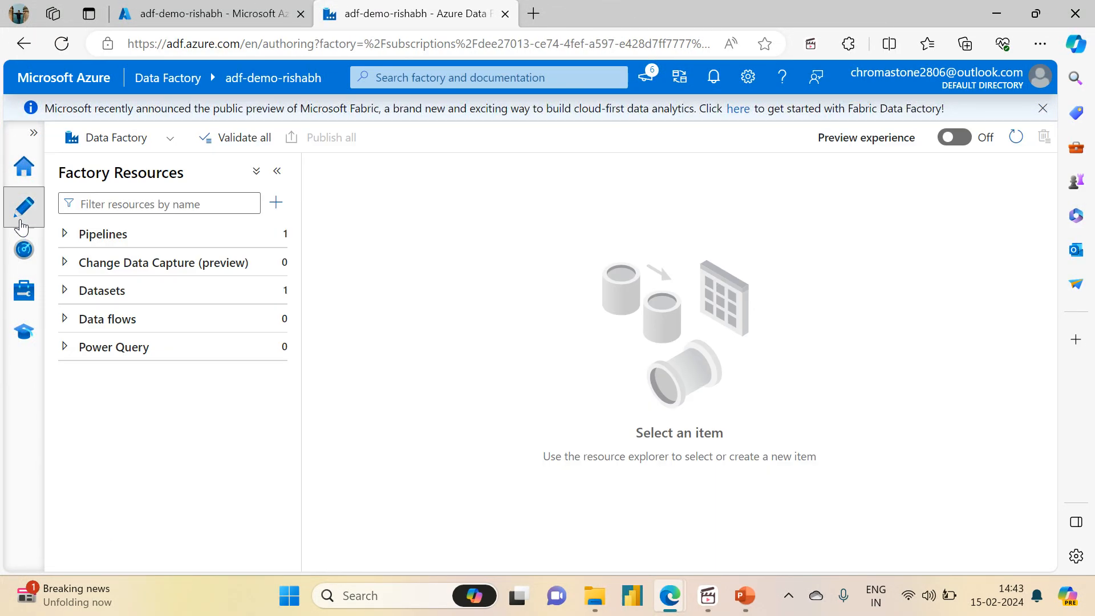
{"action": "left_click", "coordinate": [71, 243]}
{"action": "left_click", "coordinate": [273, 233]}
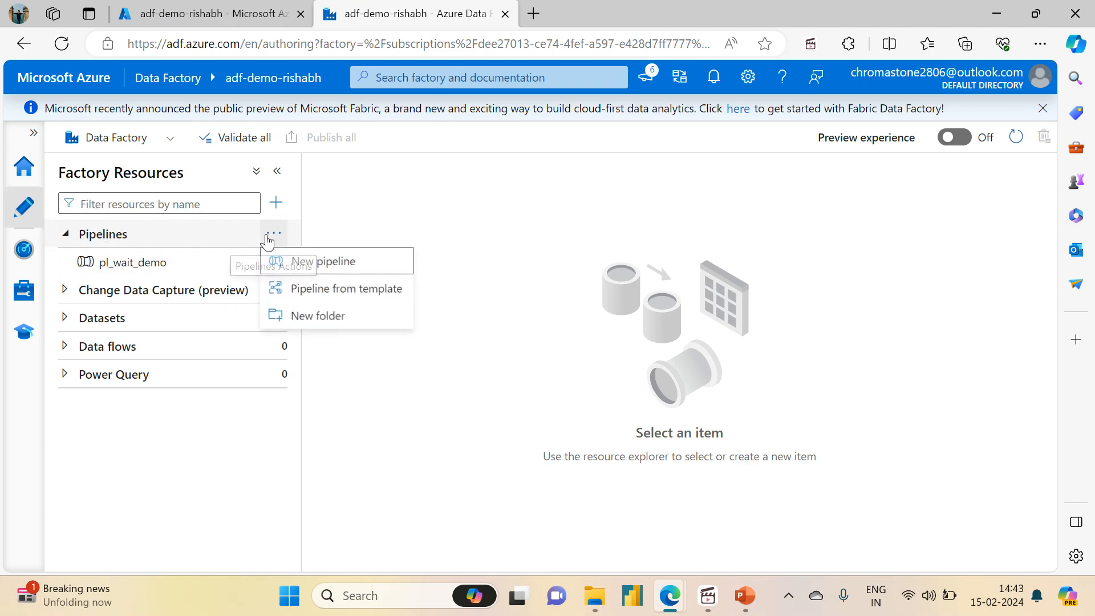
{"action": "left_click", "coordinate": [310, 262]}
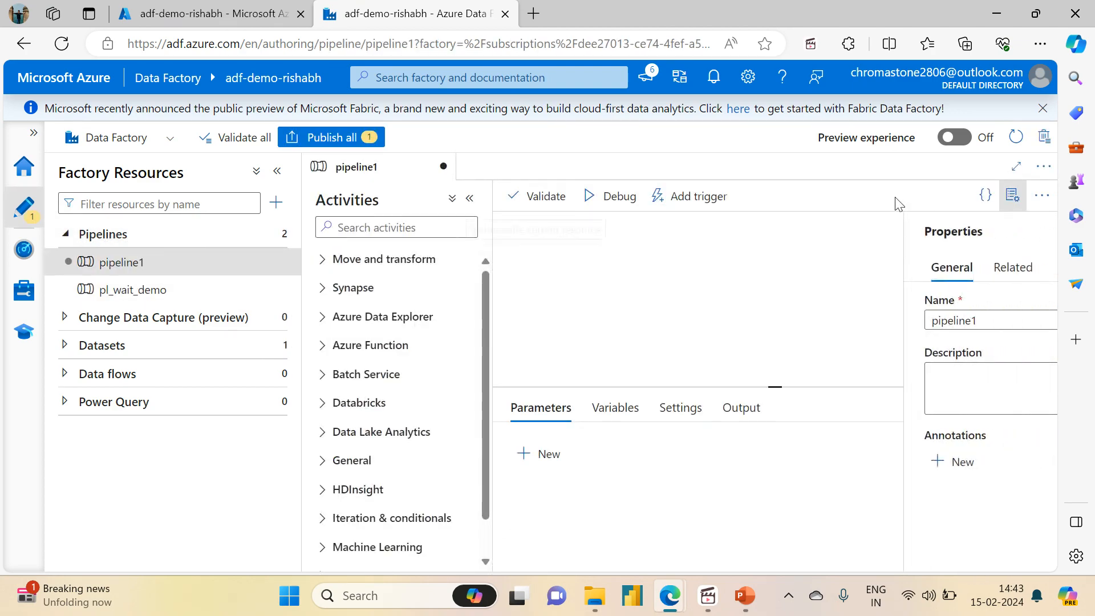
{"action": "left_click", "coordinate": [901, 311]}
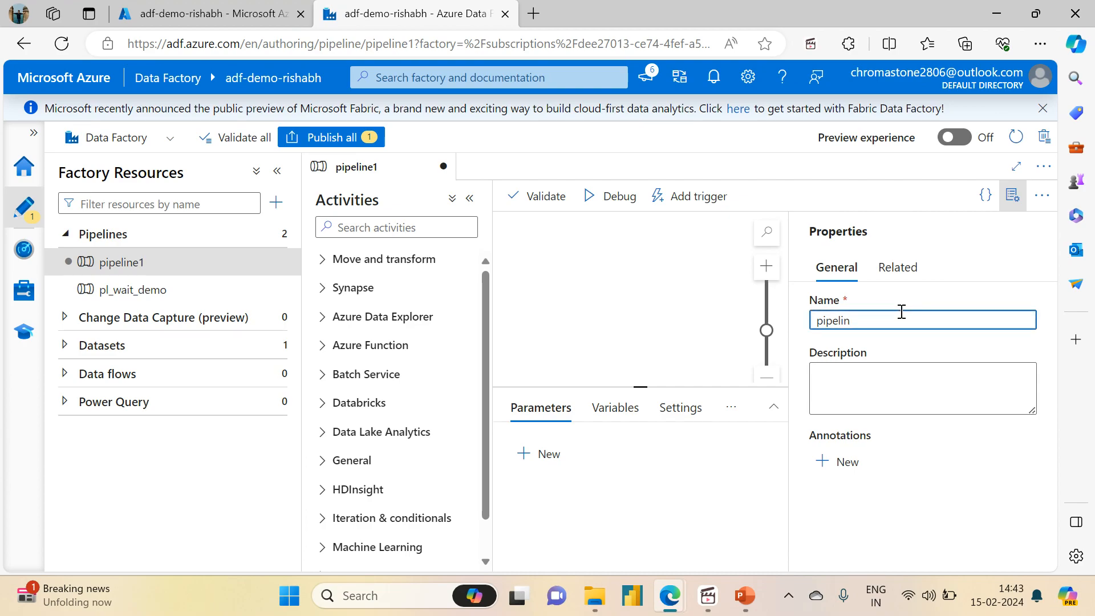
{"action": "type", "text": "pl_set_va"}
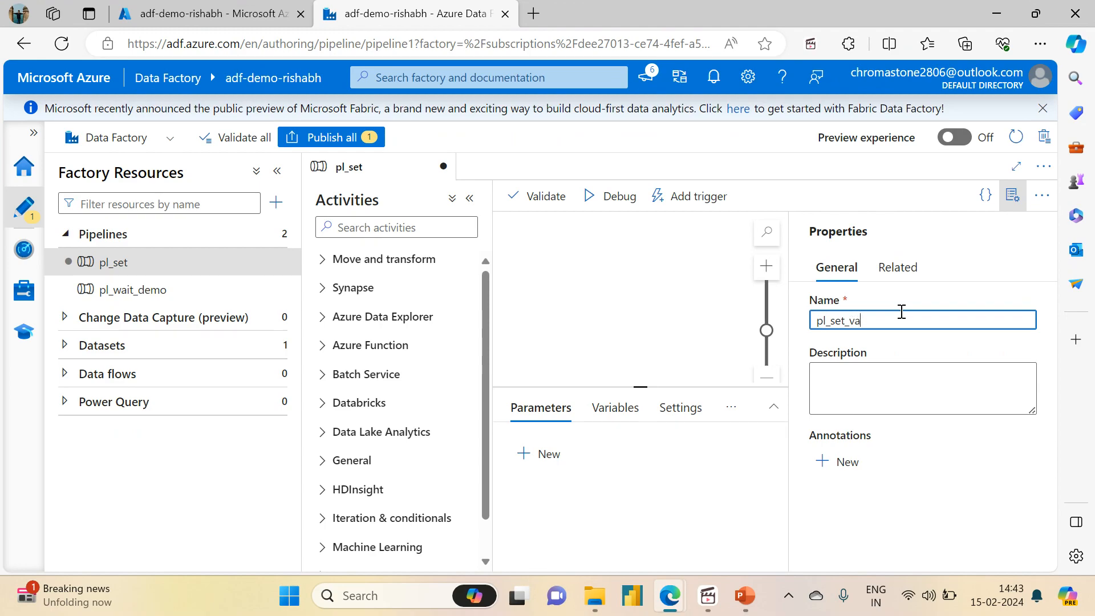
{"action": "type", "text": "riable_demo"}
{"action": "left_click", "coordinate": [1013, 195]}
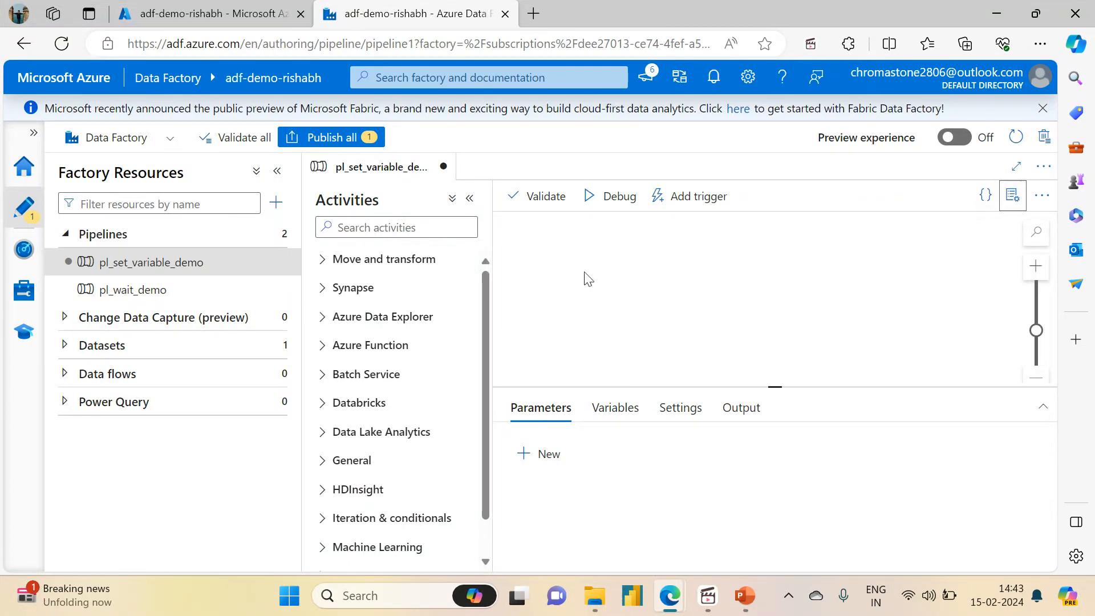
Find the Set variable activity by searching for "Set" and place it on the pipeline canvas
{"action": "left_click", "coordinate": [277, 171]}
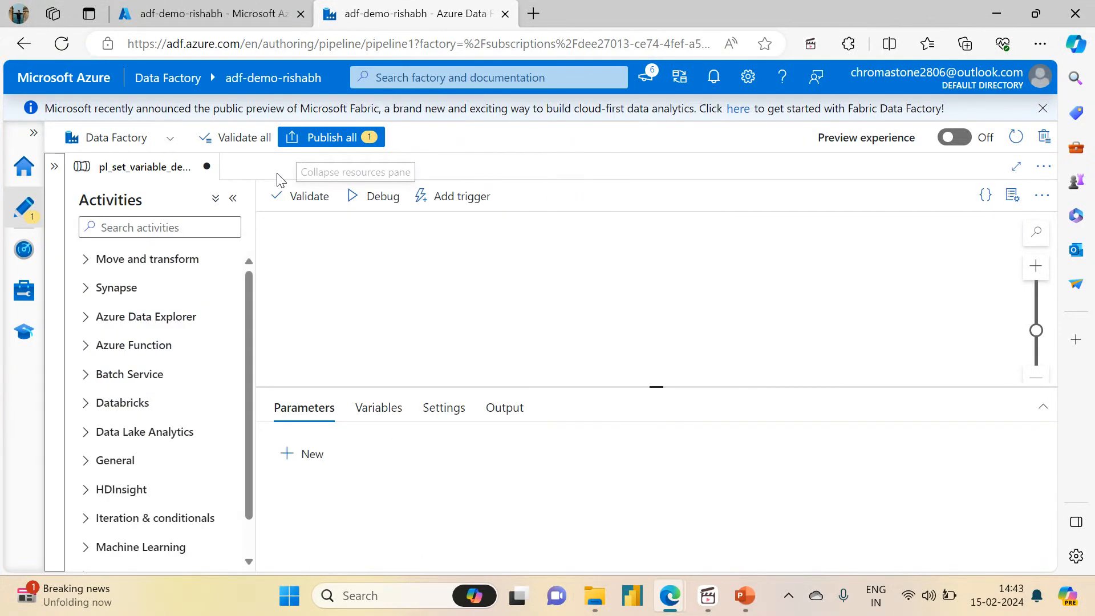
{"action": "left_click", "coordinate": [128, 226]}
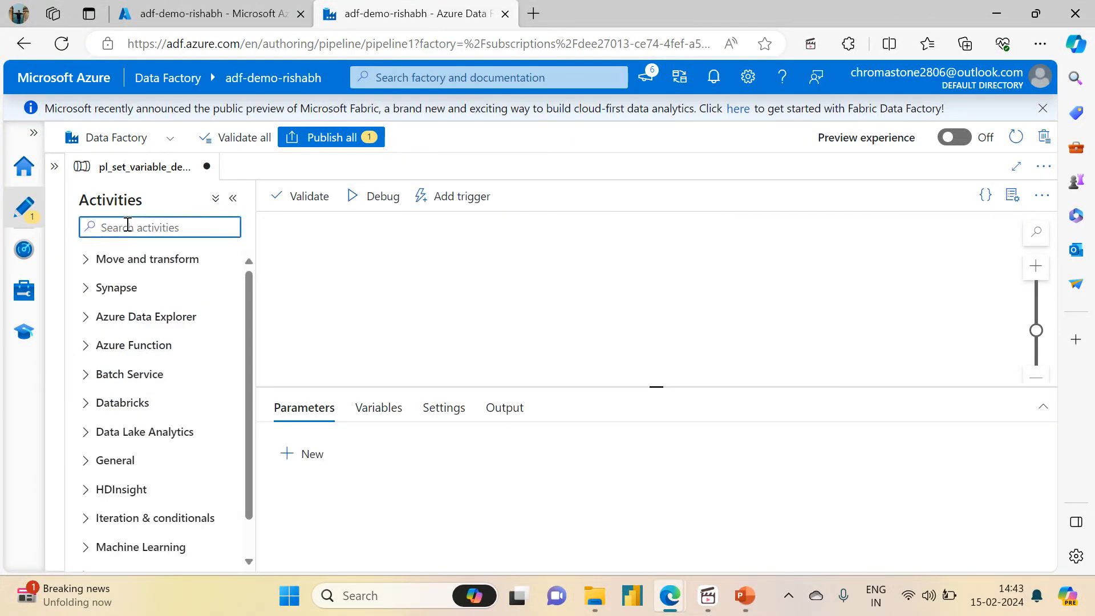
{"action": "type", "text": "Set"}
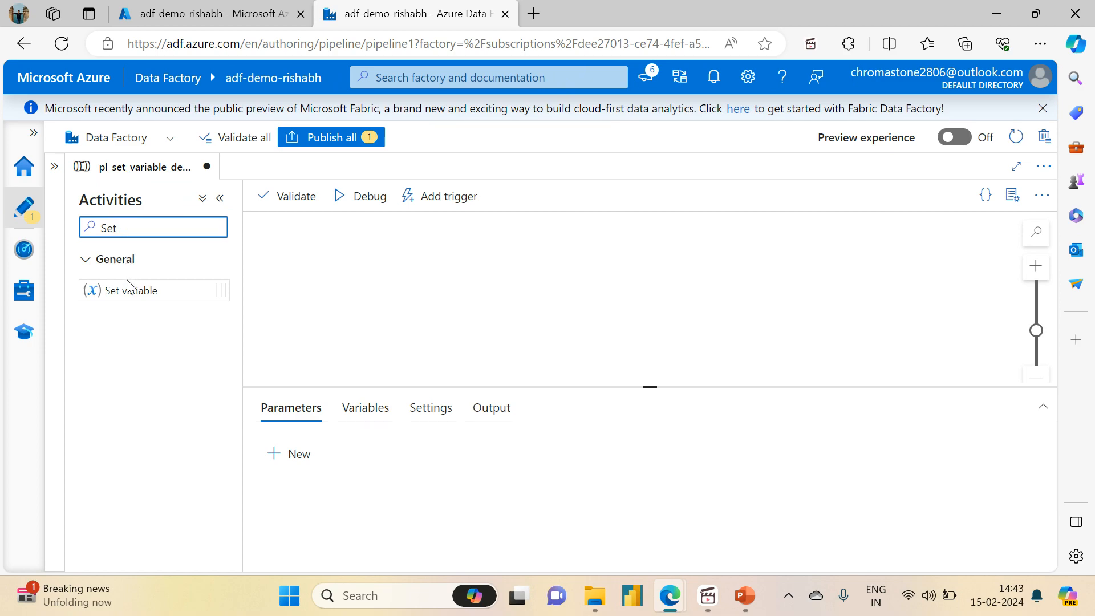
{"action": "left_click_drag", "start_coordinate": [108, 290], "coordinate": [497, 297]}
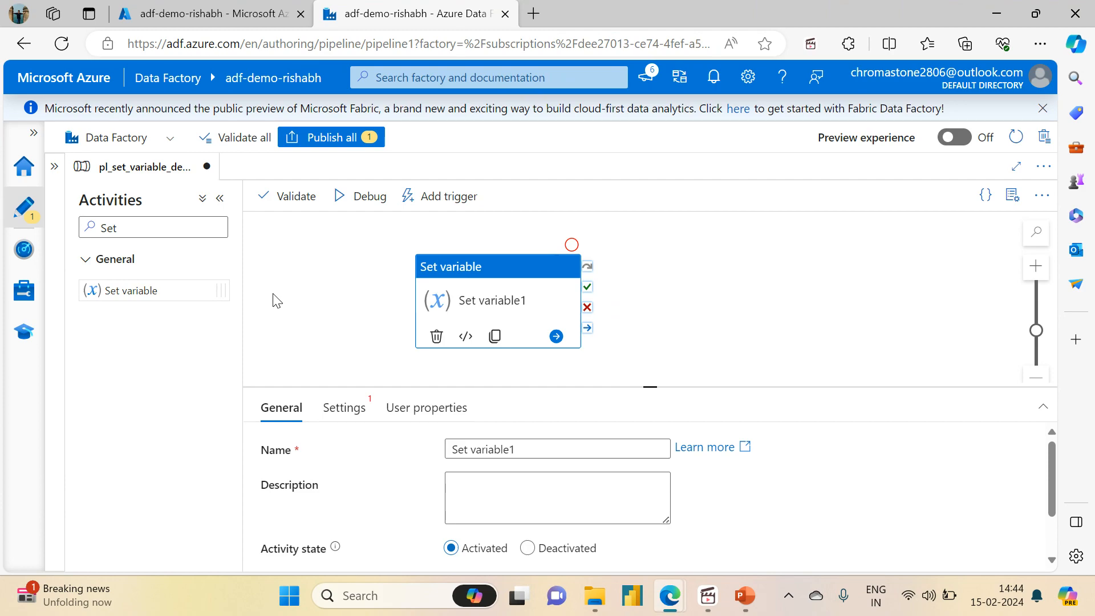
Add a Copy data activity beside the Set variable activity and link it to that activity's success output
{"action": "left_click", "coordinate": [143, 229]}
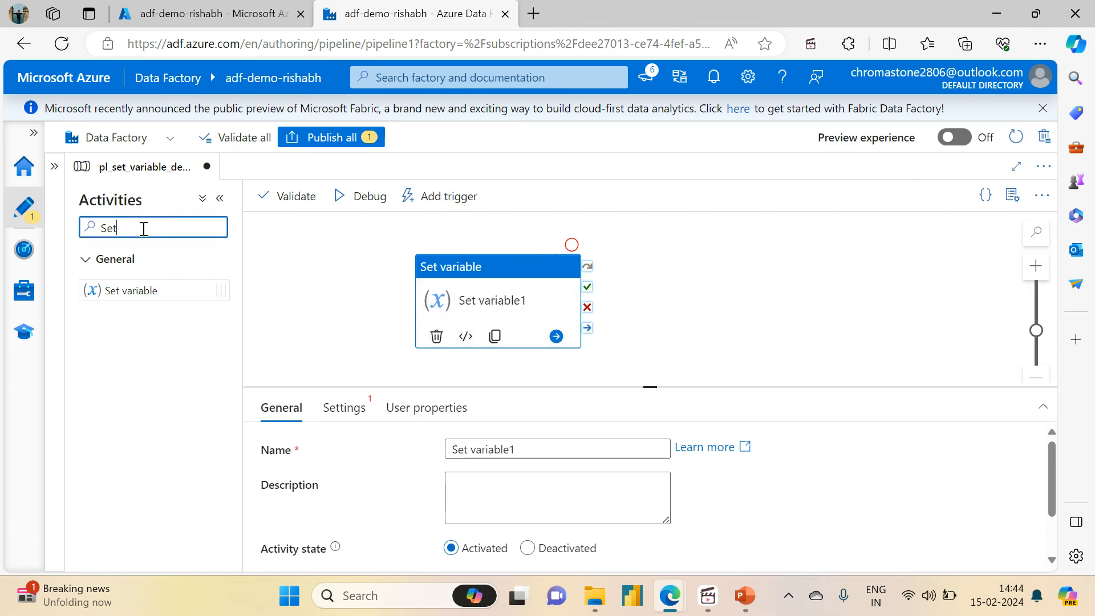
{"action": "key", "text": "BackSpace"}
{"action": "key", "text": "BackSpace"}
{"action": "key", "text": "BackSpace"}
{"action": "type", "text": "Ci="}
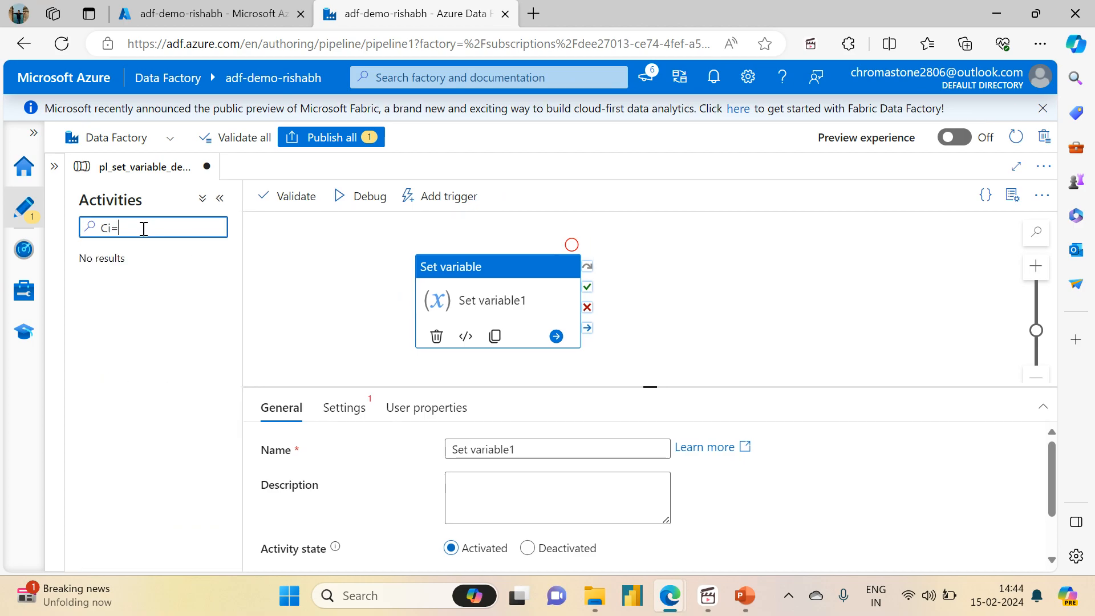
{"action": "key", "text": "BackSpace"}
{"action": "key", "text": "BackSpace"}
{"action": "type", "text": "o"}
{"action": "left_click_drag", "start_coordinate": [122, 288], "coordinate": [766, 294]}
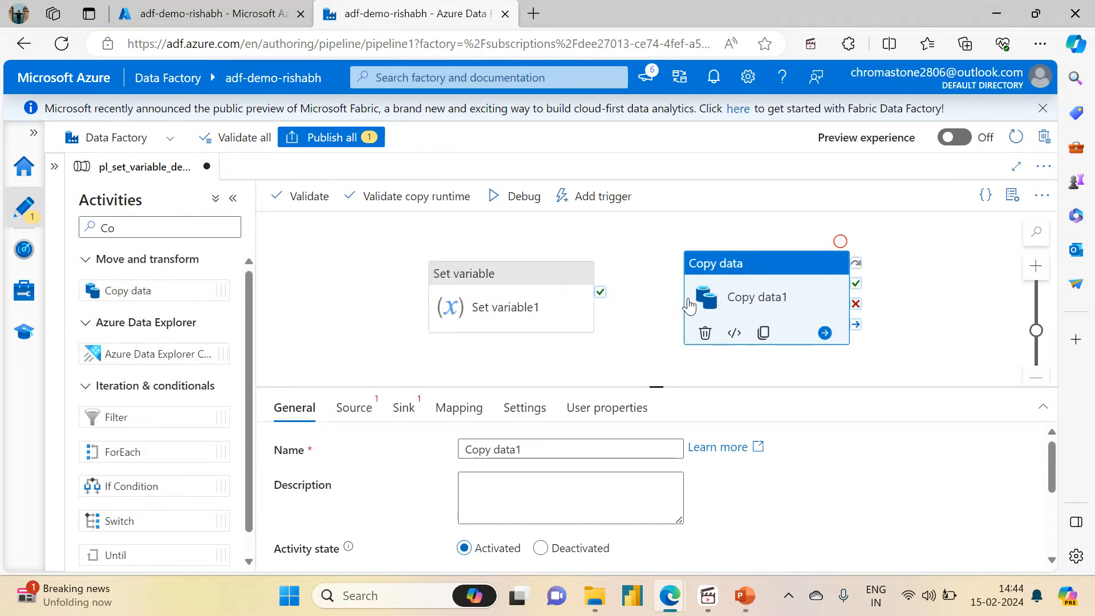
{"action": "left_click_drag", "start_coordinate": [600, 287], "coordinate": [716, 293]}
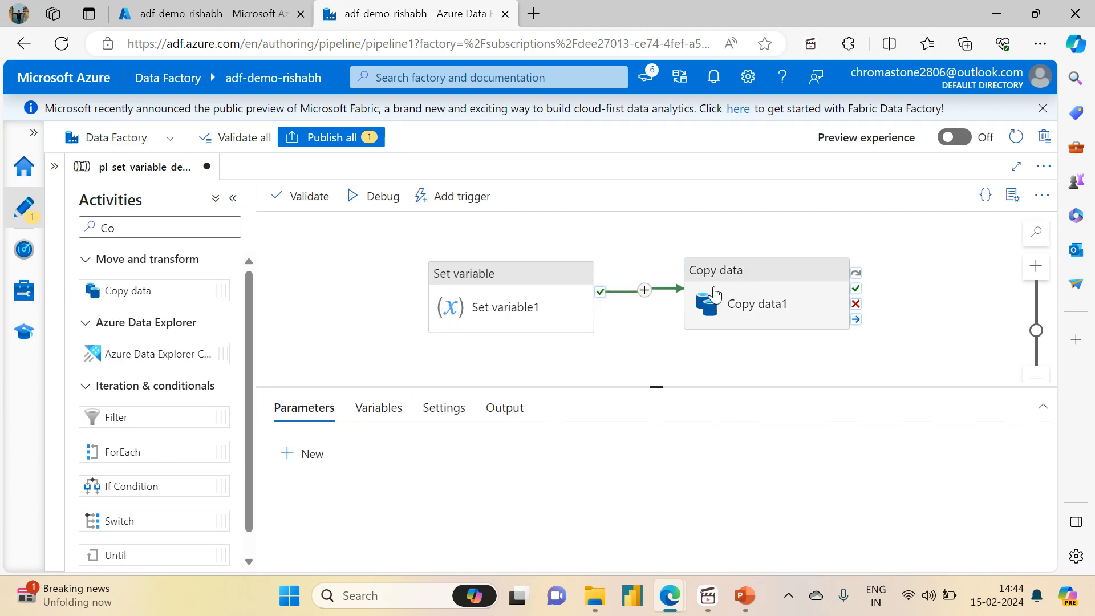
Rename the Set variable activity as "Set File Name"
{"action": "left_click", "coordinate": [502, 277]}
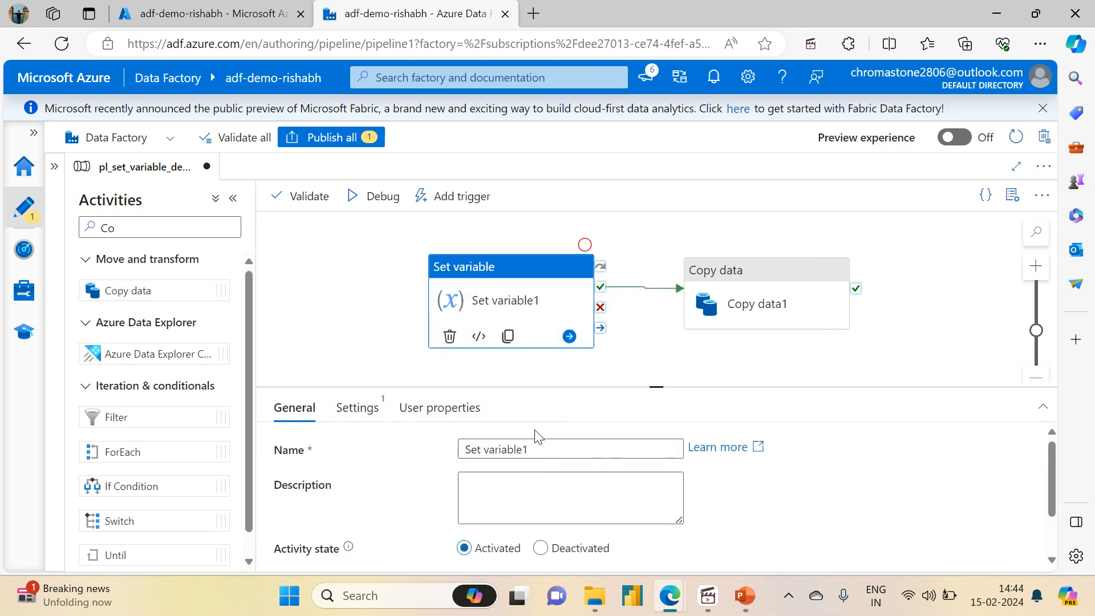
{"action": "left_click", "coordinate": [543, 454]}
{"action": "key", "text": "BackSpace"}
{"action": "key", "text": "BackSpace"}
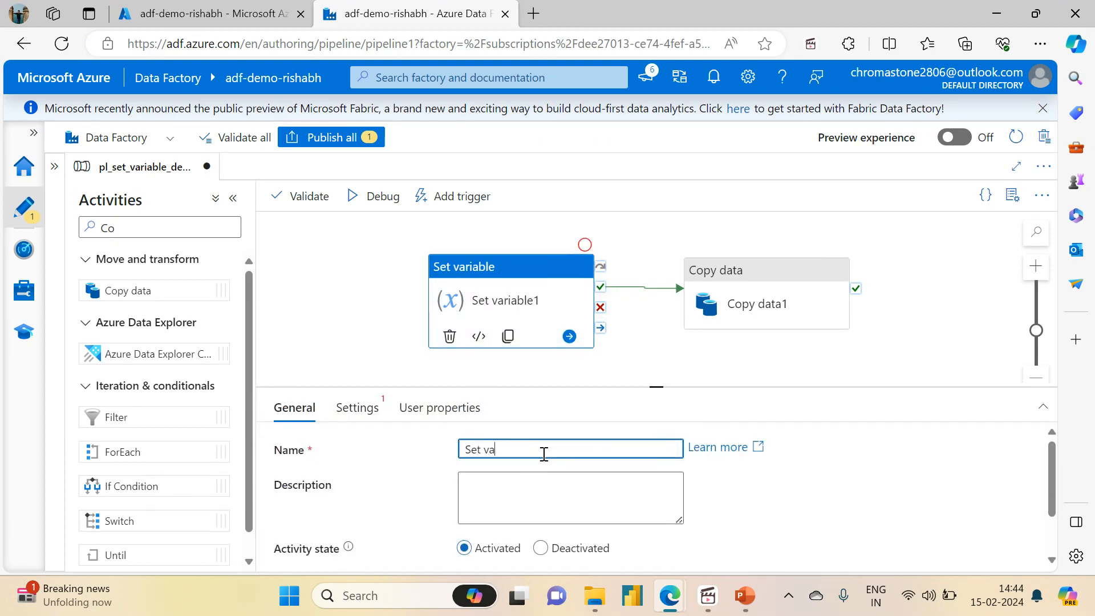
{"action": "type", "text": "File Name"}
Rename the Copy data activity as "Copy File from Source to Sink"
{"action": "left_click", "coordinate": [752, 301]}
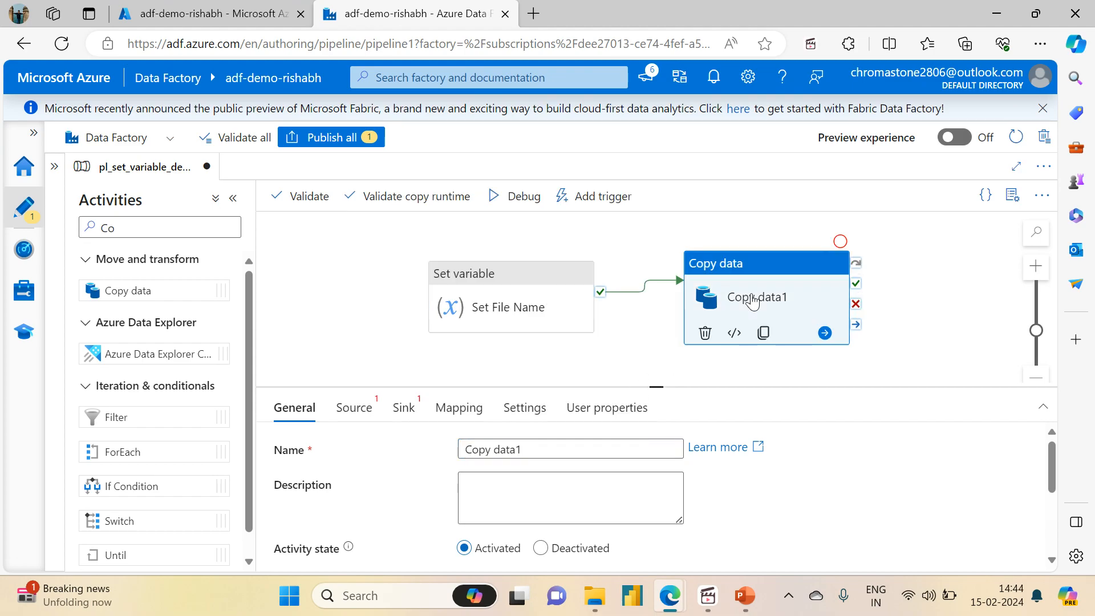
{"action": "left_click", "coordinate": [532, 440]}
{"action": "key", "text": "BackSpace"}
{"action": "key", "text": "BackSpace"}
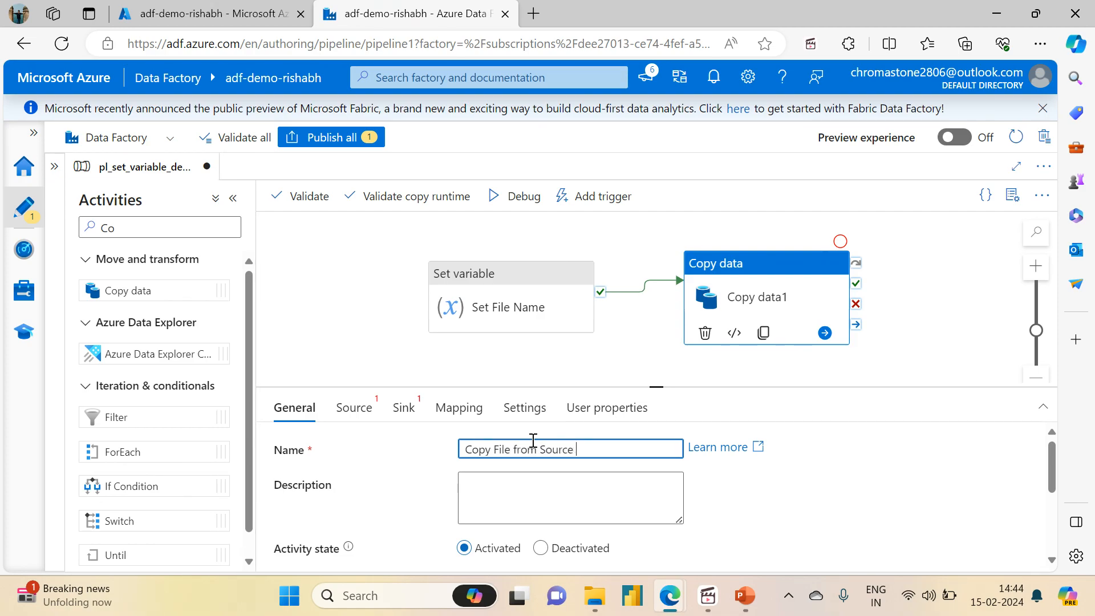
{"action": "type", "text": "Sink"}
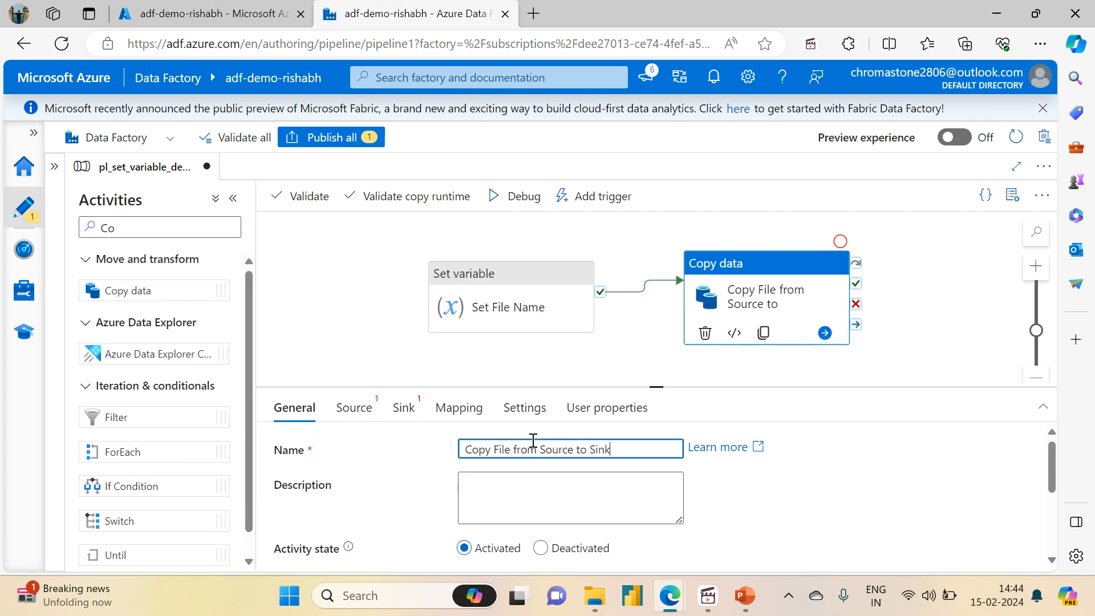
{"action": "left_click", "coordinate": [863, 461]}
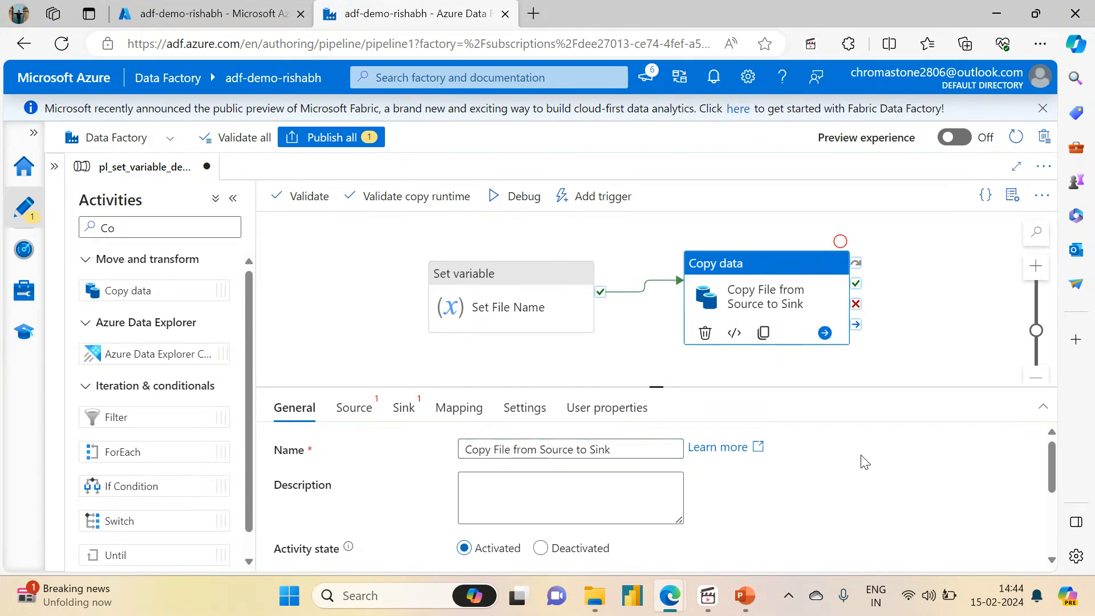
Collapse the activities list and check which pipeline variables the Set File Name activity's settings offer
{"action": "left_click", "coordinate": [367, 285]}
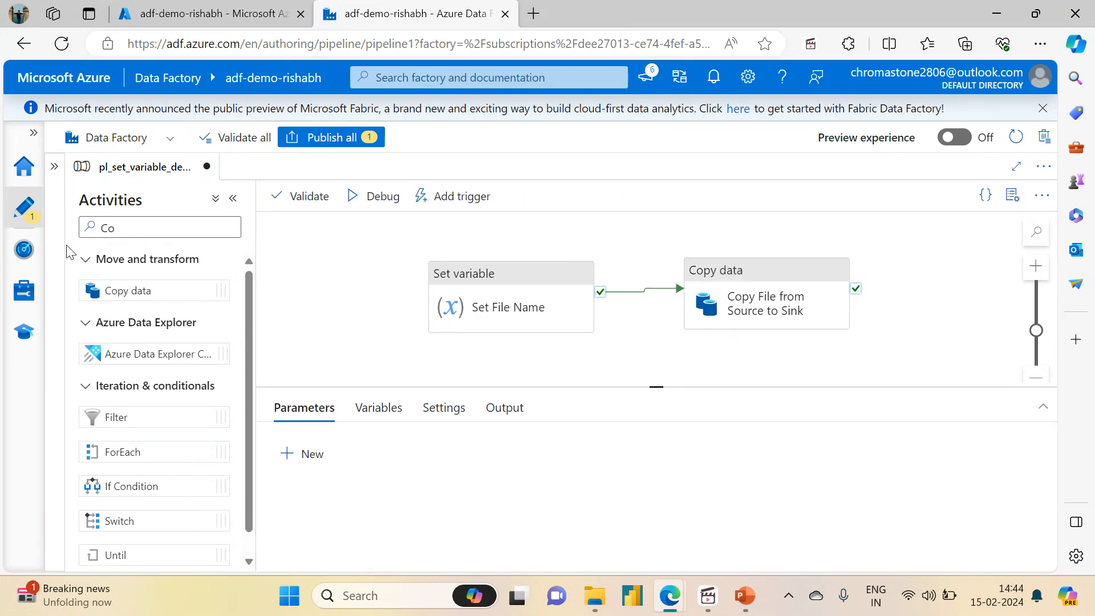
{"action": "left_click", "coordinate": [232, 198]}
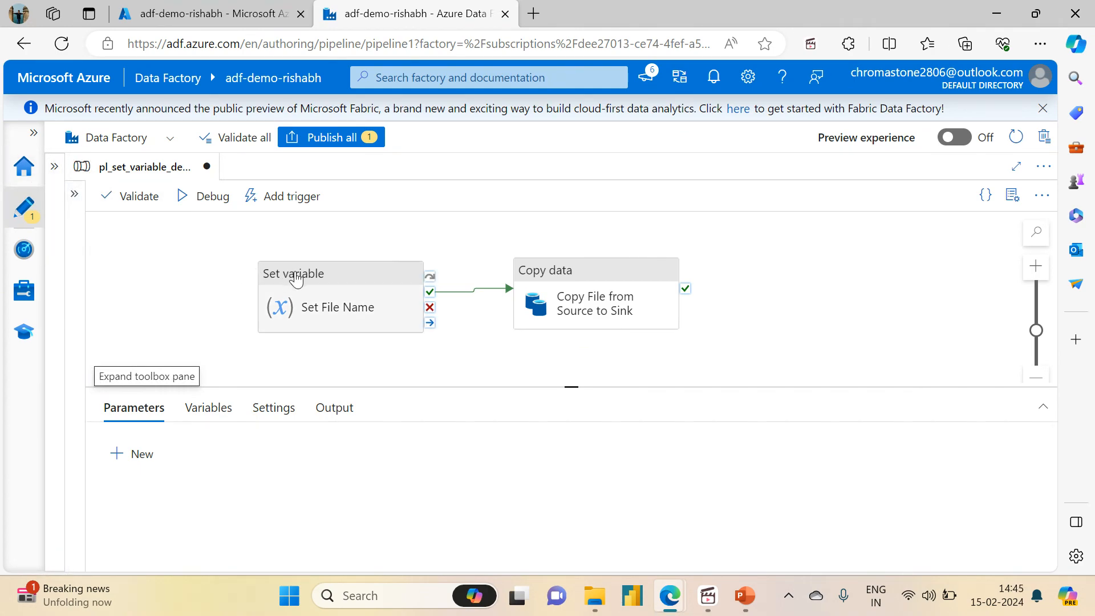
{"action": "left_click", "coordinate": [341, 303]}
{"action": "left_click", "coordinate": [189, 418]}
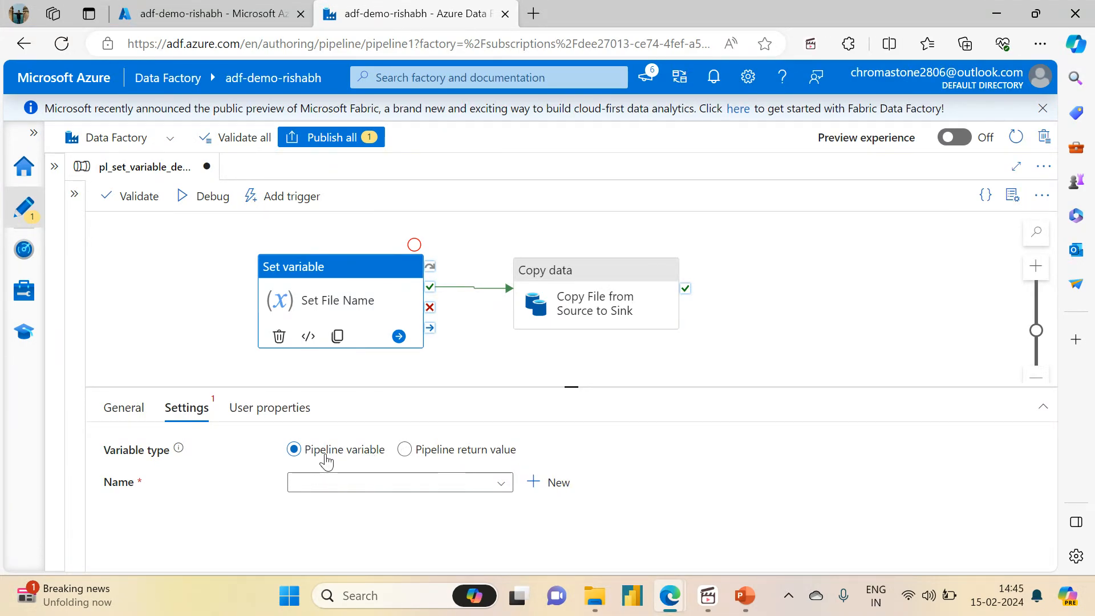
{"action": "left_click", "coordinate": [438, 490]}
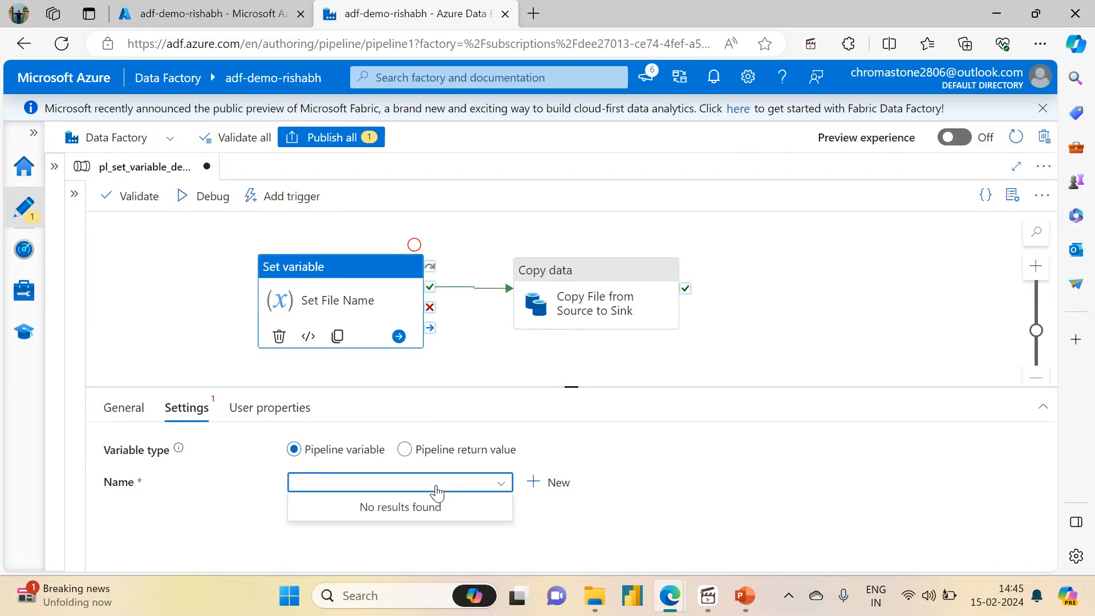
{"action": "left_click", "coordinate": [437, 489]}
{"action": "left_click", "coordinate": [437, 490]}
{"action": "left_click", "coordinate": [437, 491]}
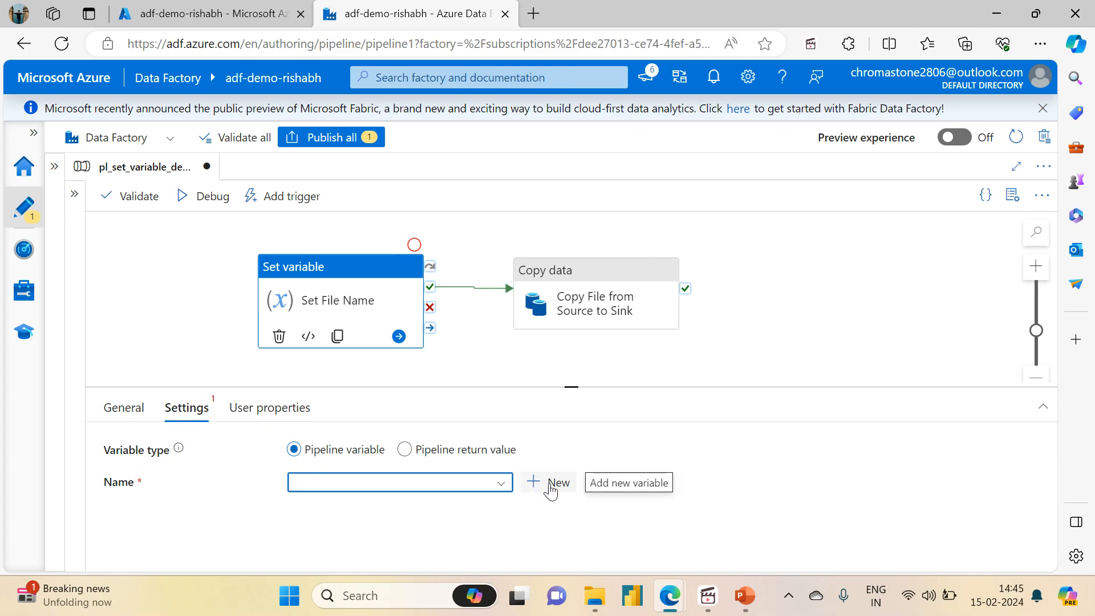
Add a blank variable row at pipeline level and enlarge the configuration area to show all its type options
{"action": "left_click", "coordinate": [192, 318]}
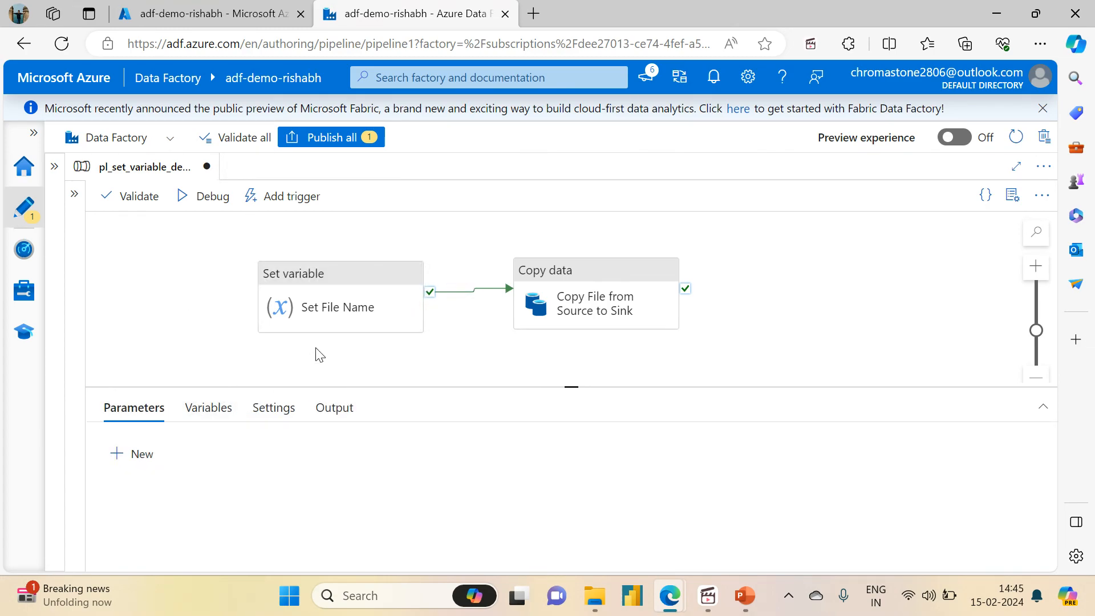
{"action": "left_click", "coordinate": [209, 415]}
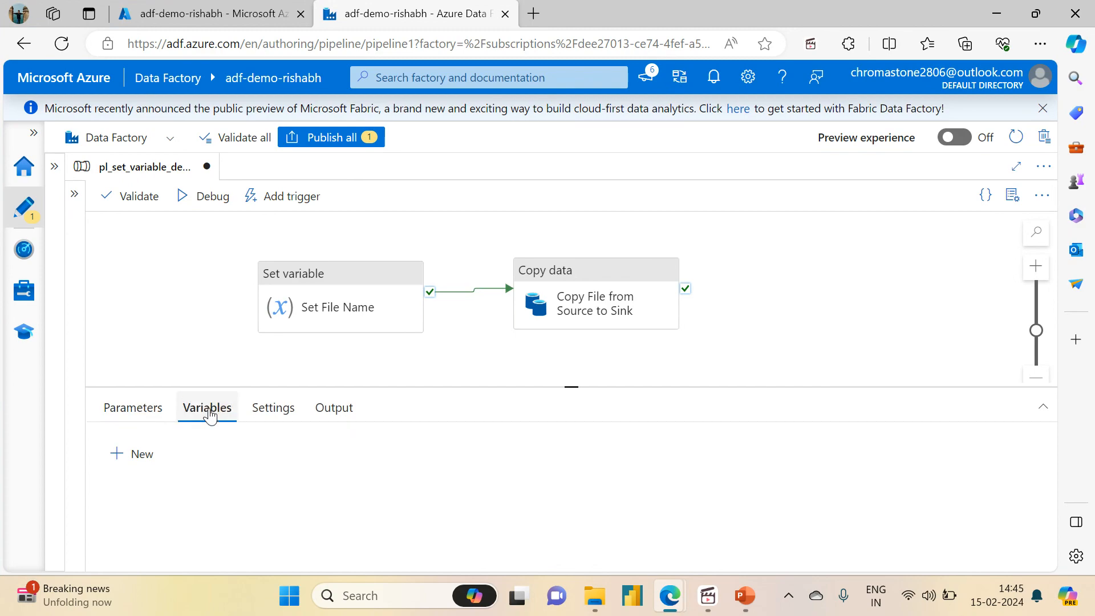
{"action": "left_click", "coordinate": [141, 453]}
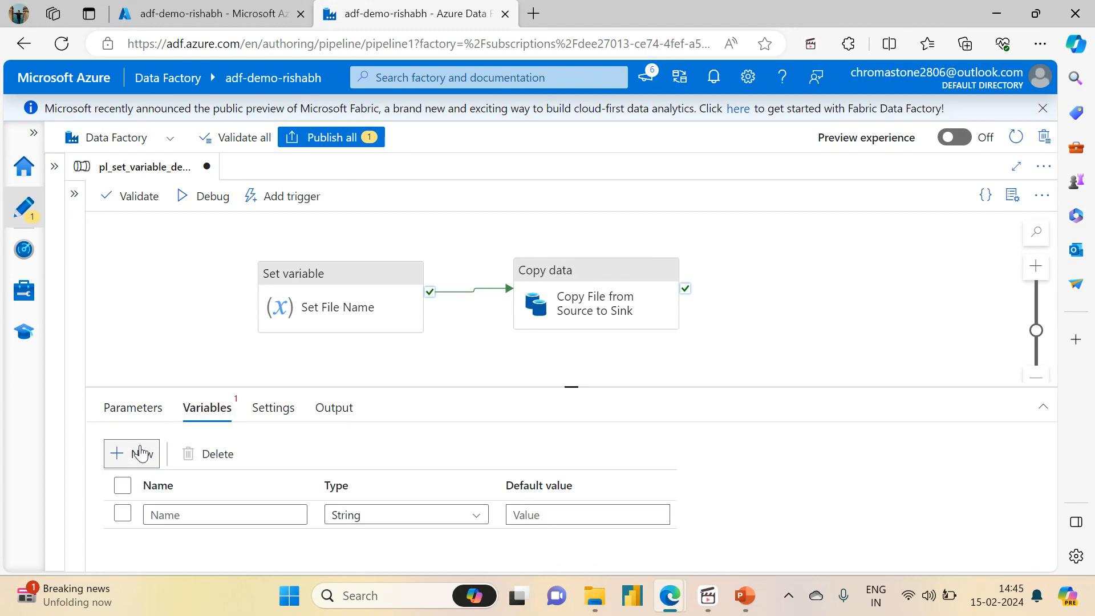
{"action": "left_click", "coordinate": [367, 519]}
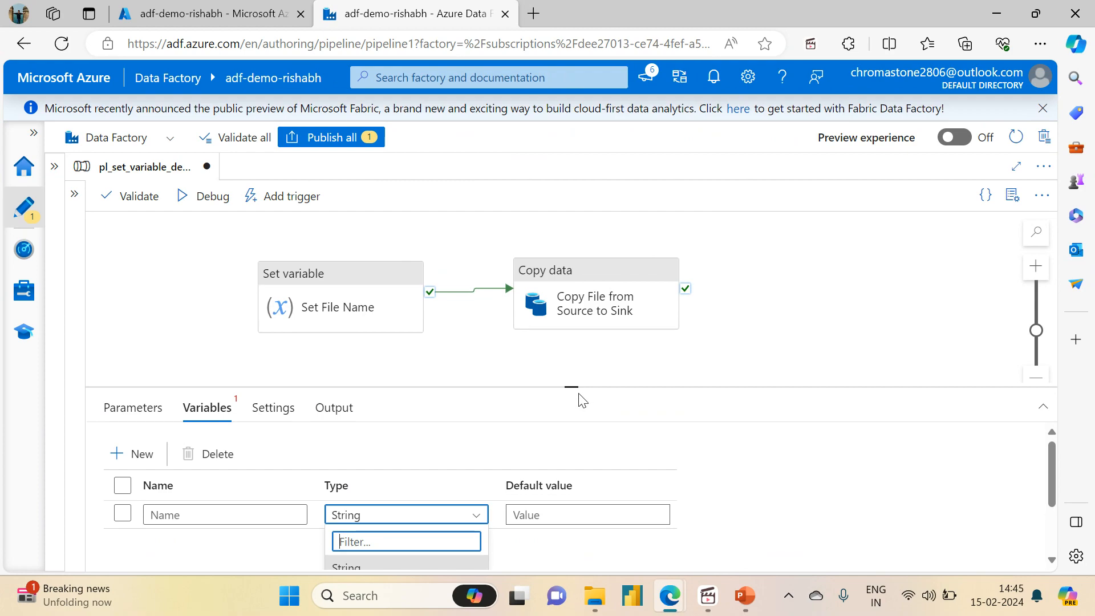
{"action": "left_click_drag", "start_coordinate": [573, 387], "coordinate": [539, 217]}
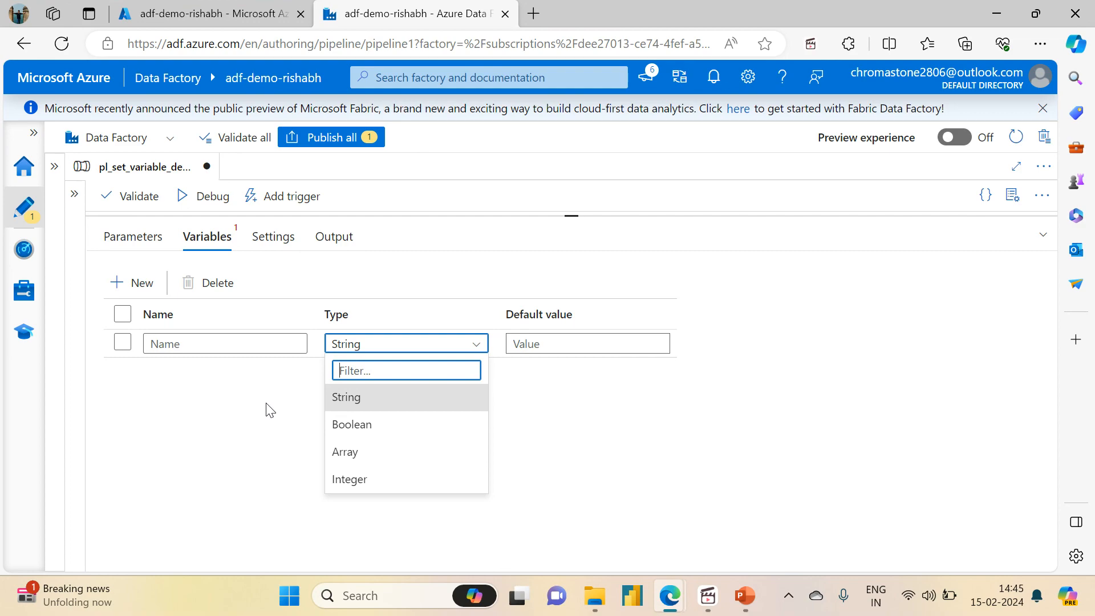
Add a blank parameter row to the pipeline, review its type options, and return to the pipeline variables
{"action": "left_click", "coordinate": [119, 247]}
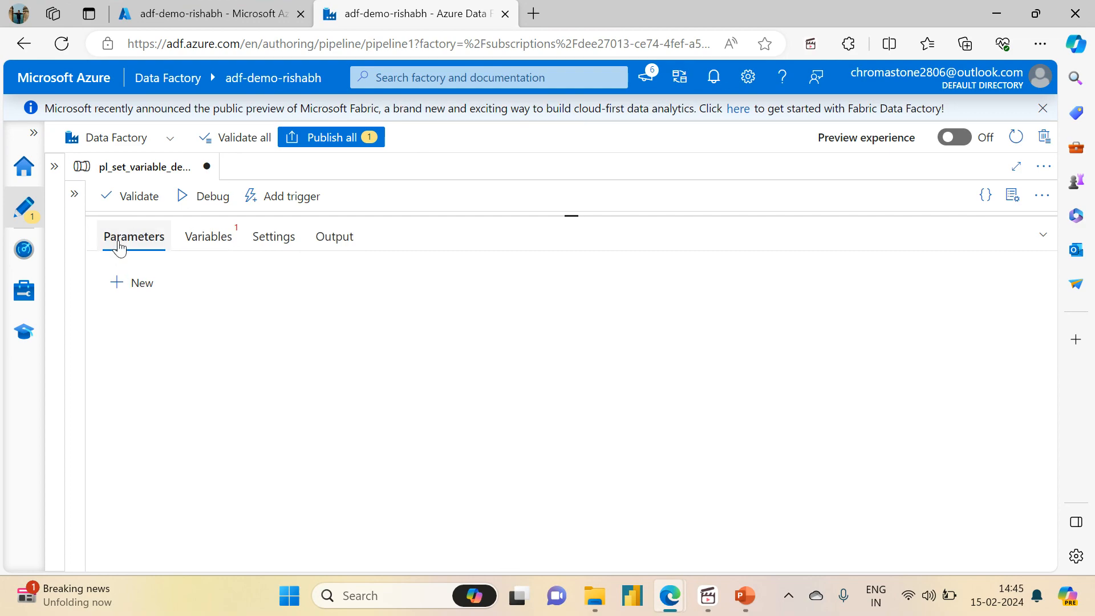
{"action": "left_click", "coordinate": [127, 282]}
{"action": "left_click", "coordinate": [392, 348]}
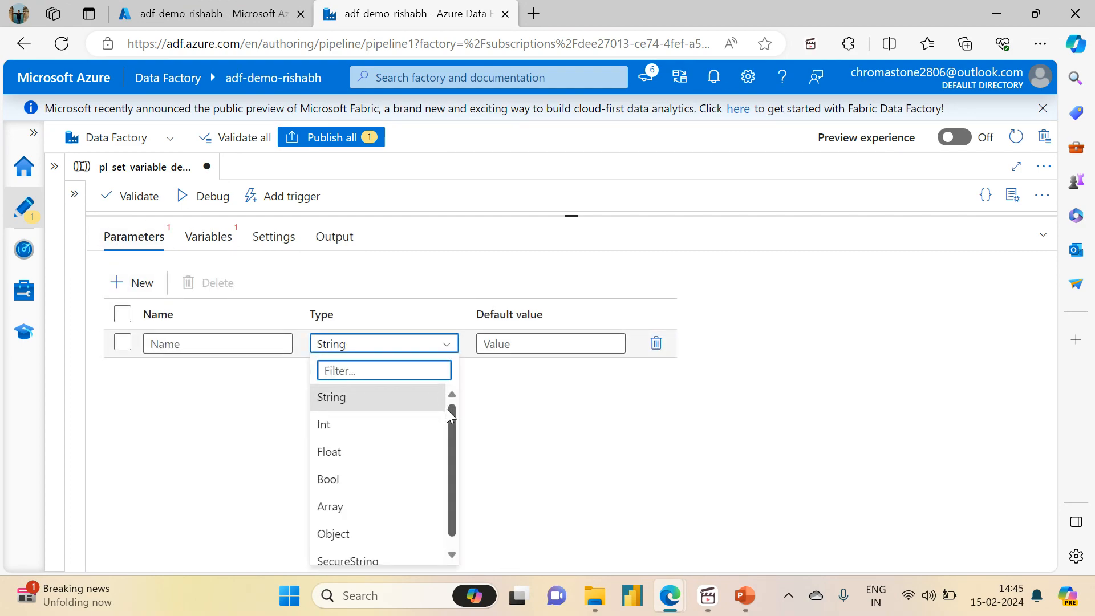
{"action": "left_click_drag", "start_coordinate": [451, 416], "coordinate": [451, 394]}
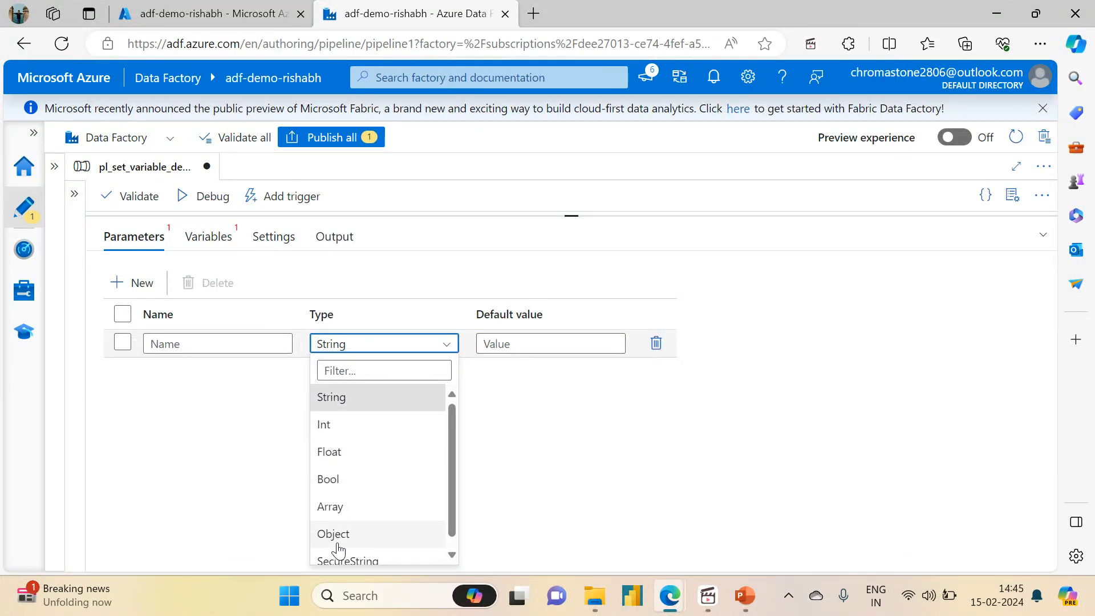
{"action": "scroll", "coordinate": [454, 526], "scroll_direction": "down", "scroll_amount": 1}
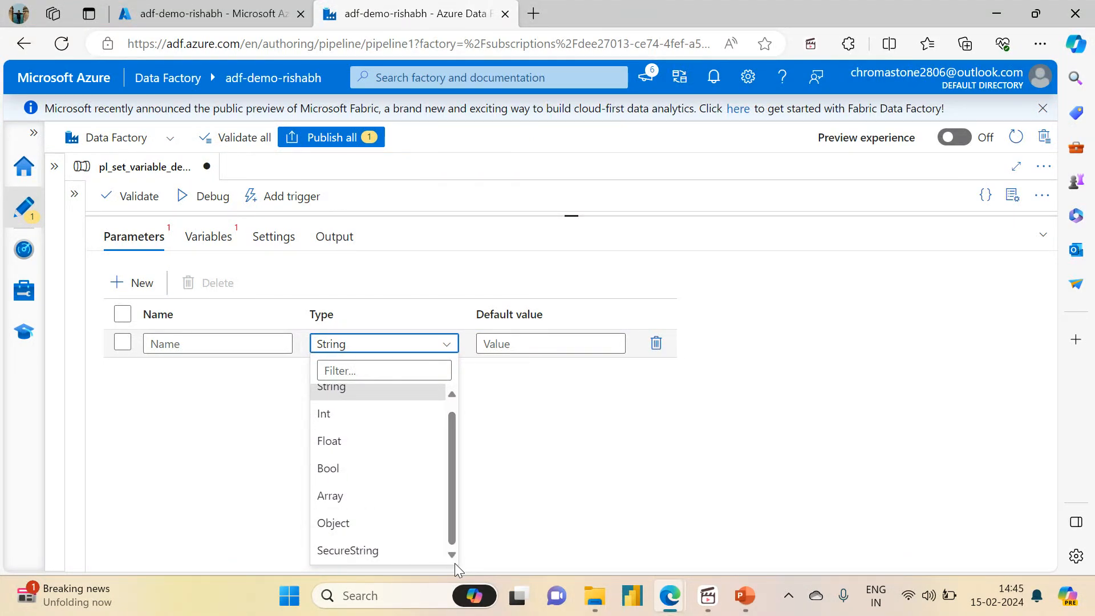
{"action": "left_click", "coordinate": [207, 245]}
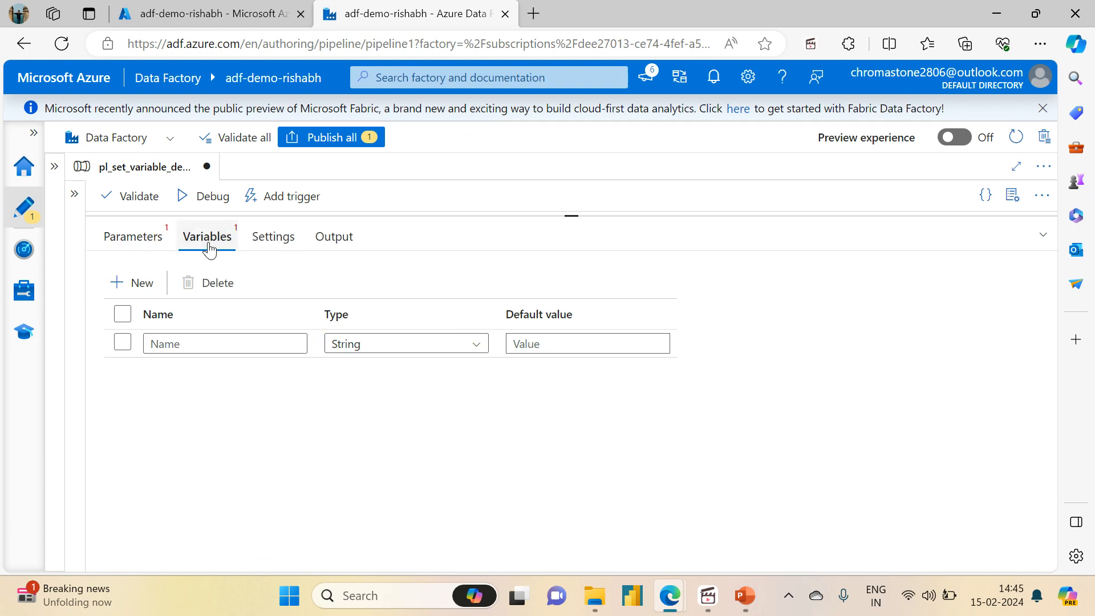
Review the pipeline variable's type options and name the pipeline's string parameter plp_file_name
{"action": "left_click", "coordinate": [374, 346]}
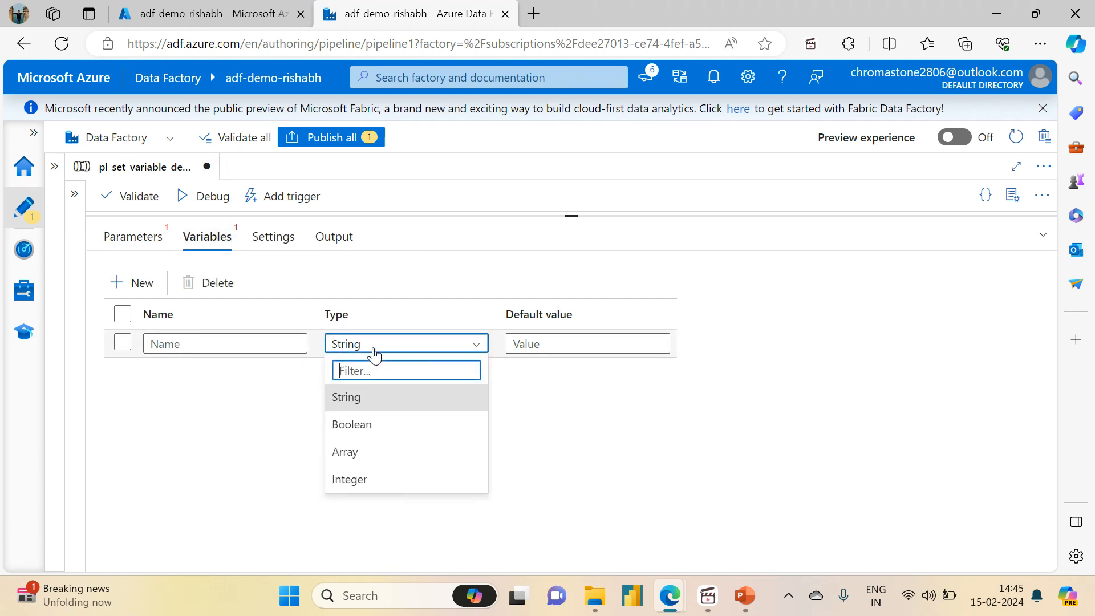
{"action": "left_click", "coordinate": [220, 408]}
{"action": "left_click", "coordinate": [127, 243]}
{"action": "left_click", "coordinate": [175, 344]}
{"action": "type", "text": "plp_"}
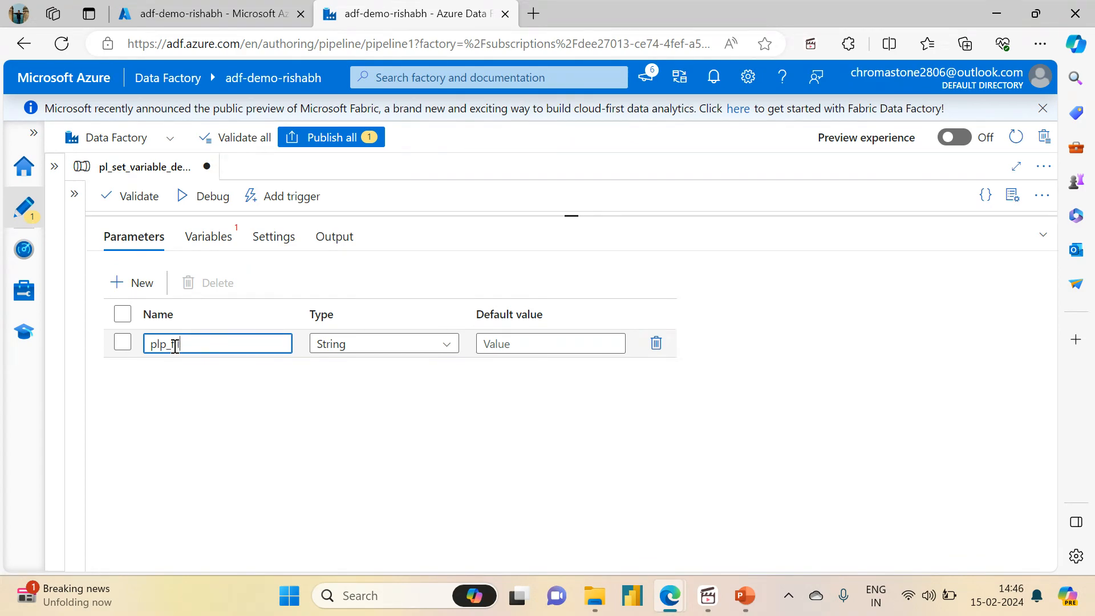
{"action": "type", "text": "file_ a"}
{"action": "key", "text": "BackSpace"}
{"action": "key", "text": "BackSpace"}
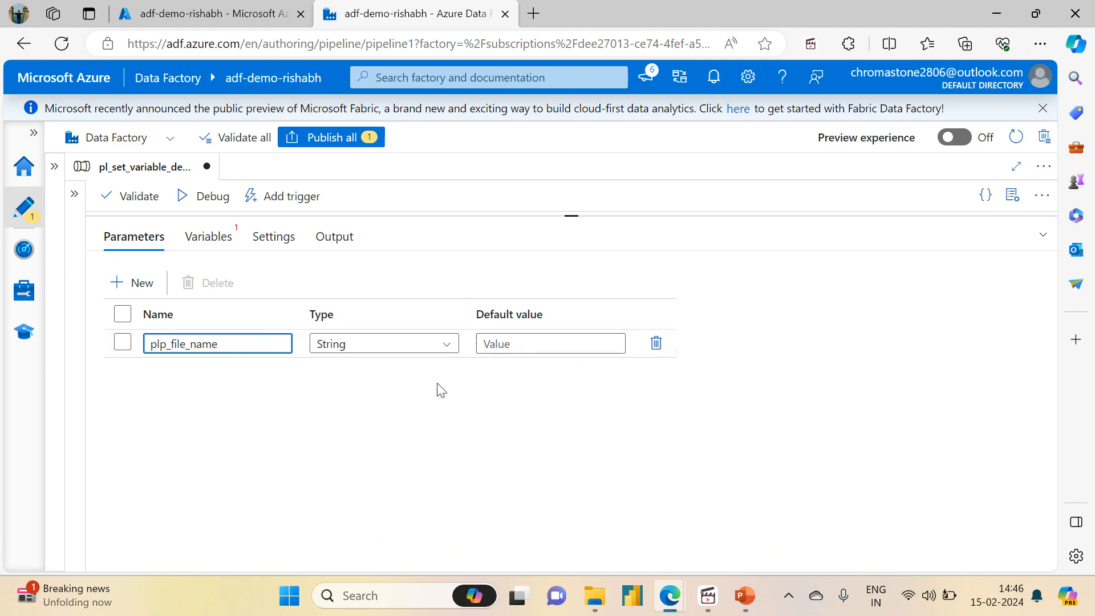
Name the pipeline's blank string variable var_file_name
{"action": "left_click", "coordinate": [215, 242]}
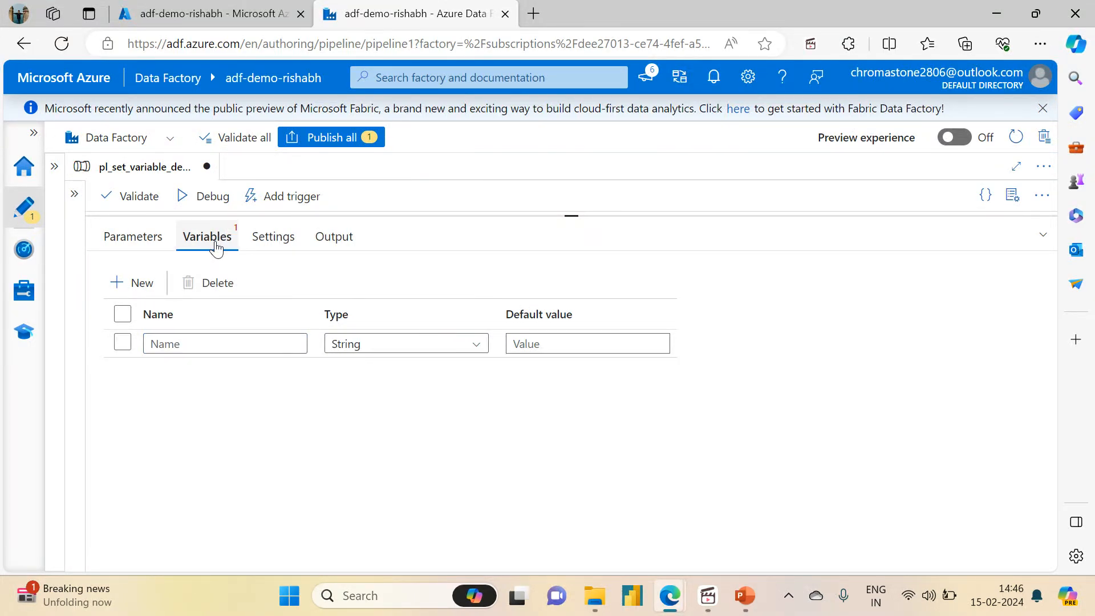
{"action": "left_click", "coordinate": [202, 339]}
{"action": "type", "text": "var_file_name"}
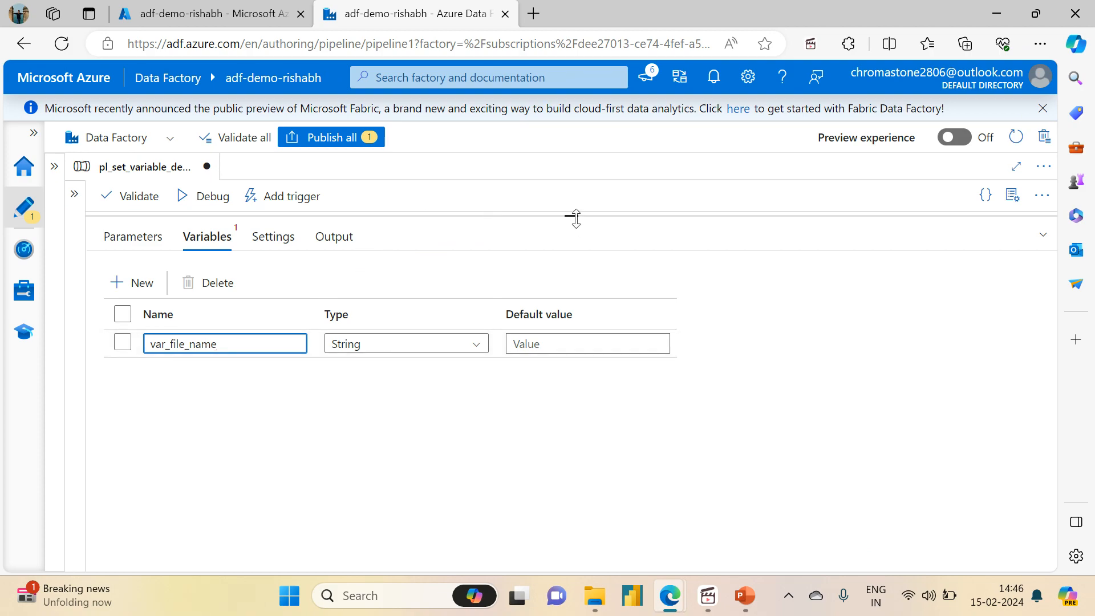
Choose var_file_name as the pipeline variable that the Set File Name activity sets
{"action": "left_click_drag", "start_coordinate": [575, 218], "coordinate": [564, 331]}
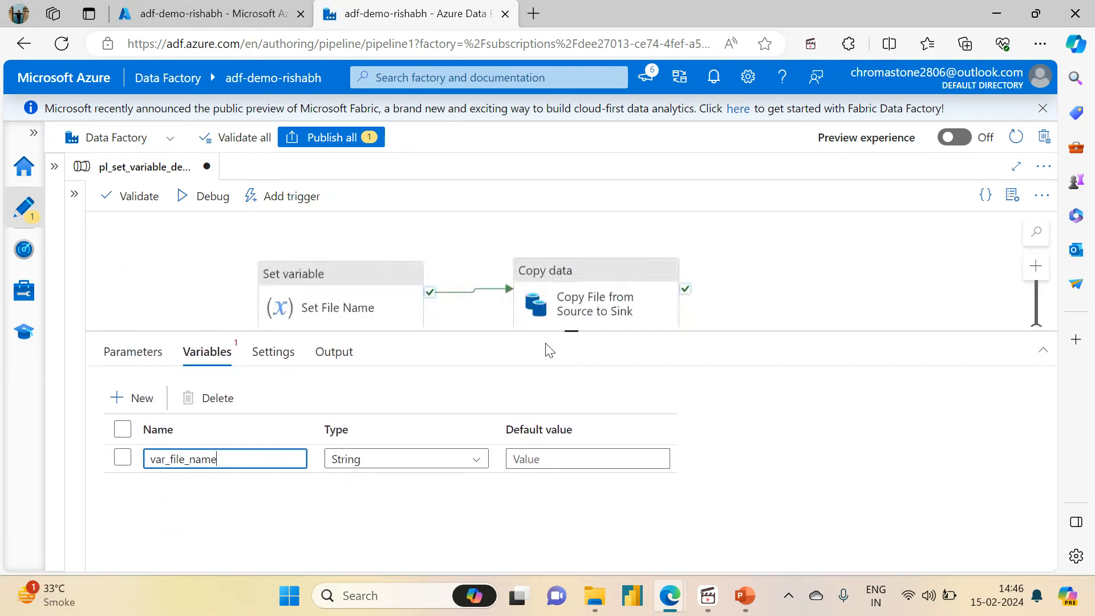
{"action": "left_click", "coordinate": [166, 257]}
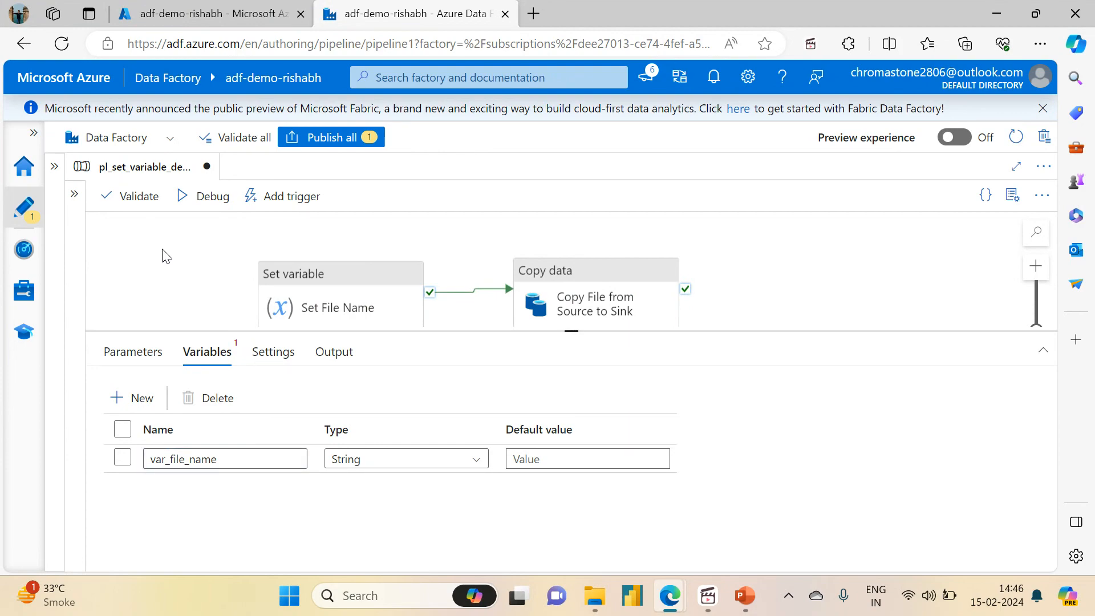
{"action": "left_click_drag", "start_coordinate": [194, 276], "coordinate": [244, 254]}
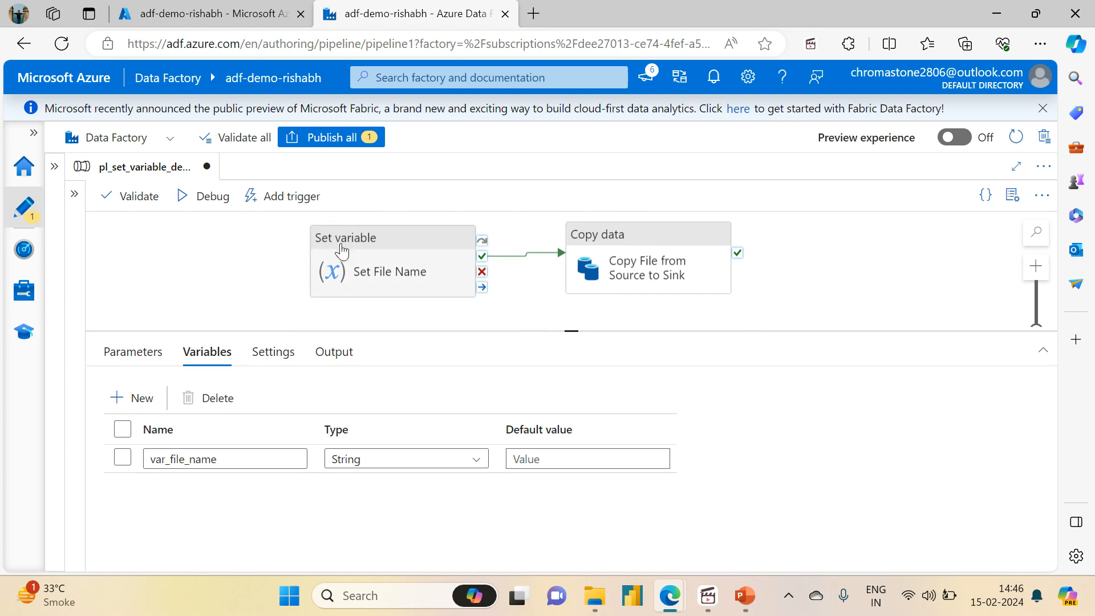
{"action": "left_click", "coordinate": [341, 248]}
{"action": "left_click", "coordinate": [339, 428]}
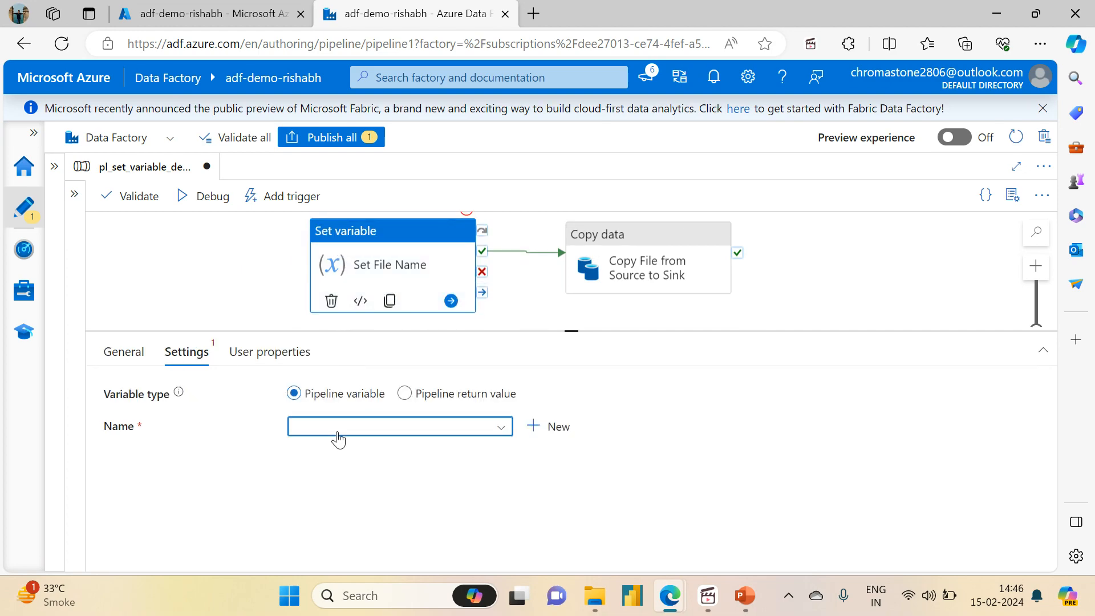
{"action": "left_click", "coordinate": [325, 451]}
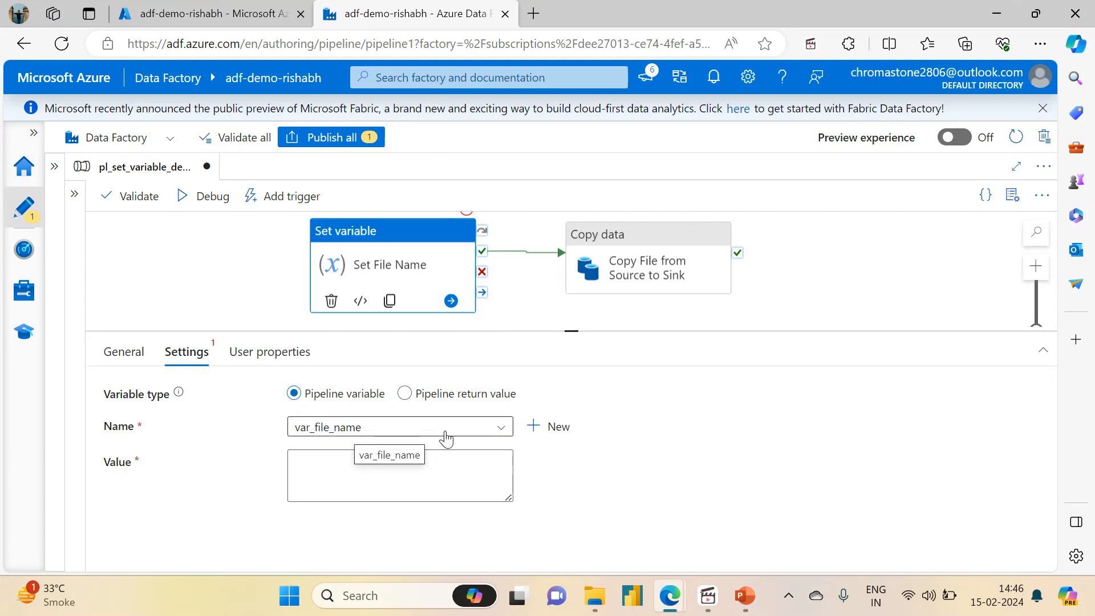
{"action": "left_click", "coordinate": [310, 486]}
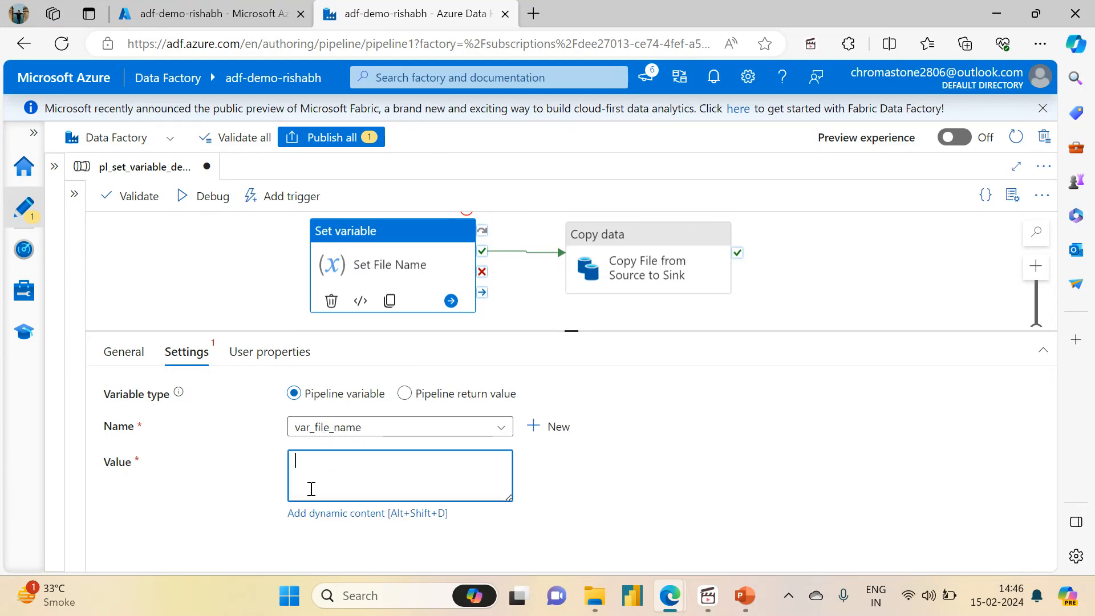
{"action": "left_click", "coordinate": [314, 513]}
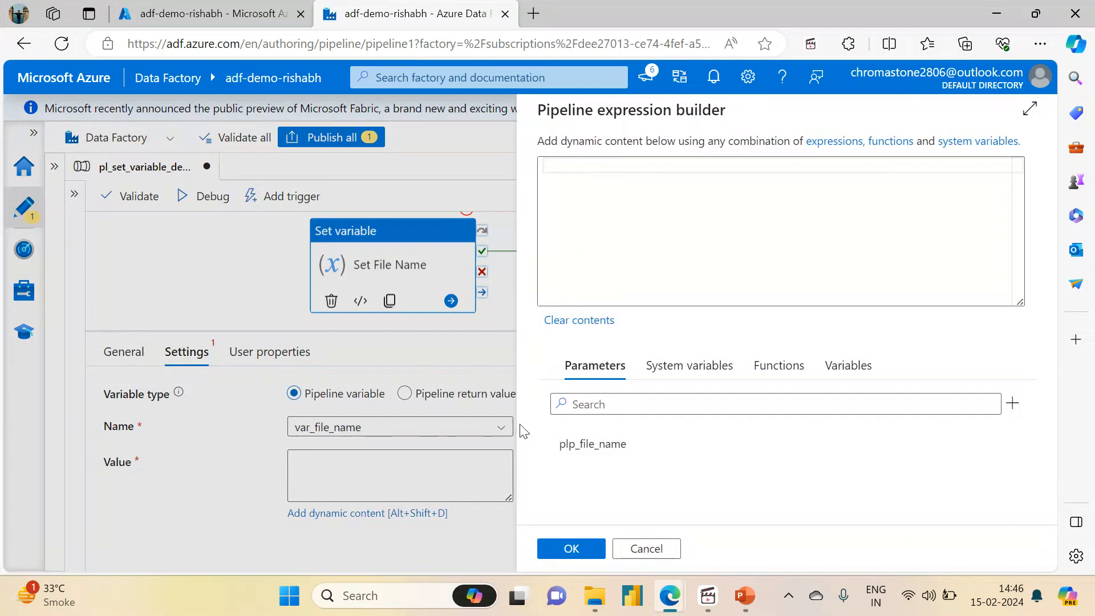
{"action": "left_click", "coordinate": [591, 457]}
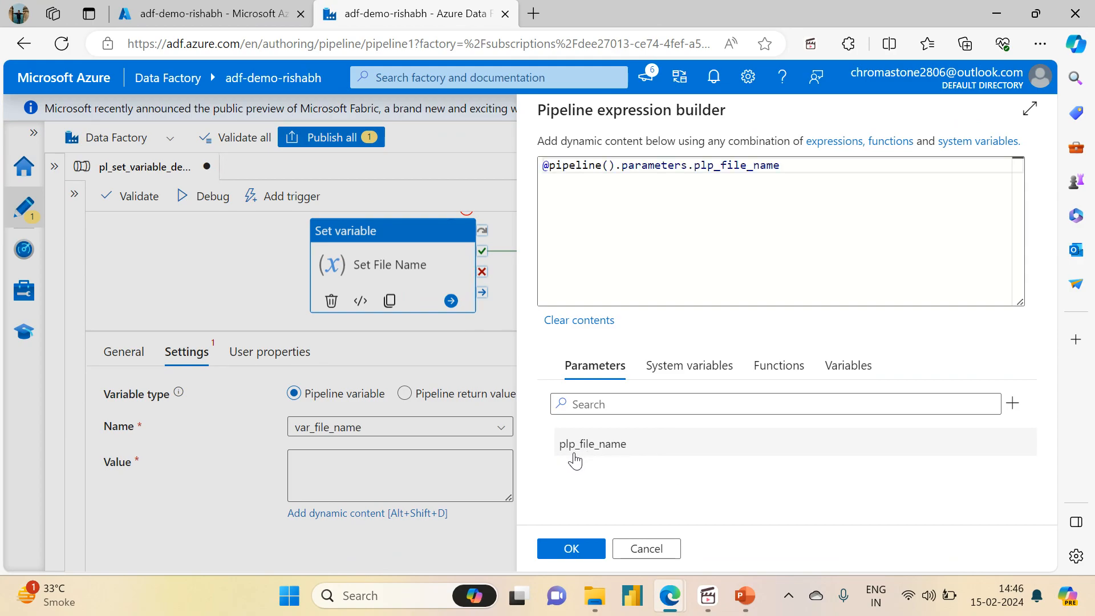
{"action": "left_click", "coordinate": [570, 549]}
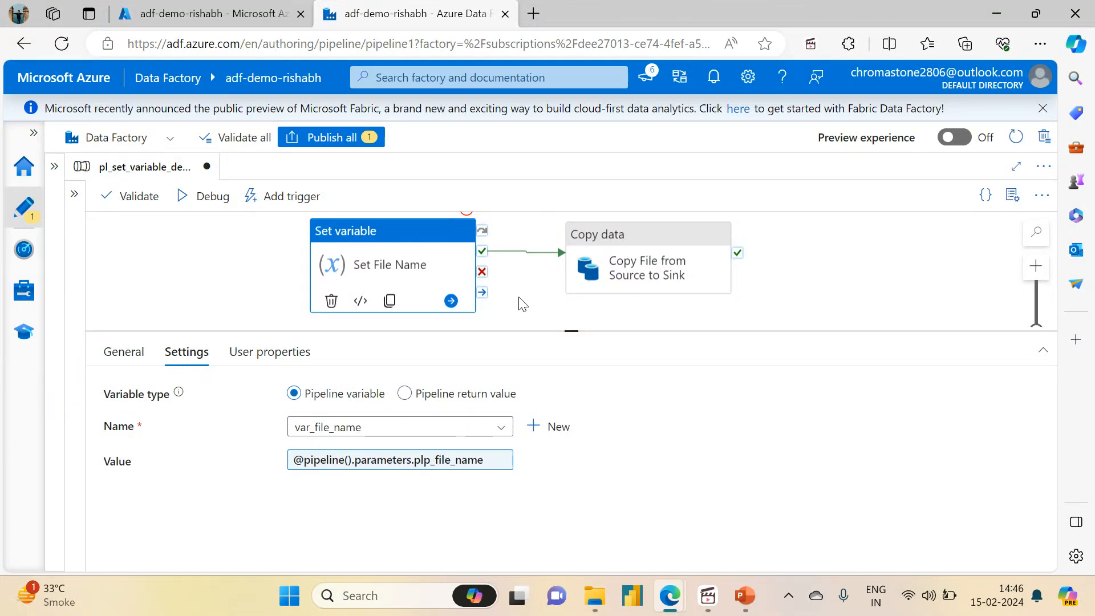
{"action": "left_click", "coordinate": [236, 280]}
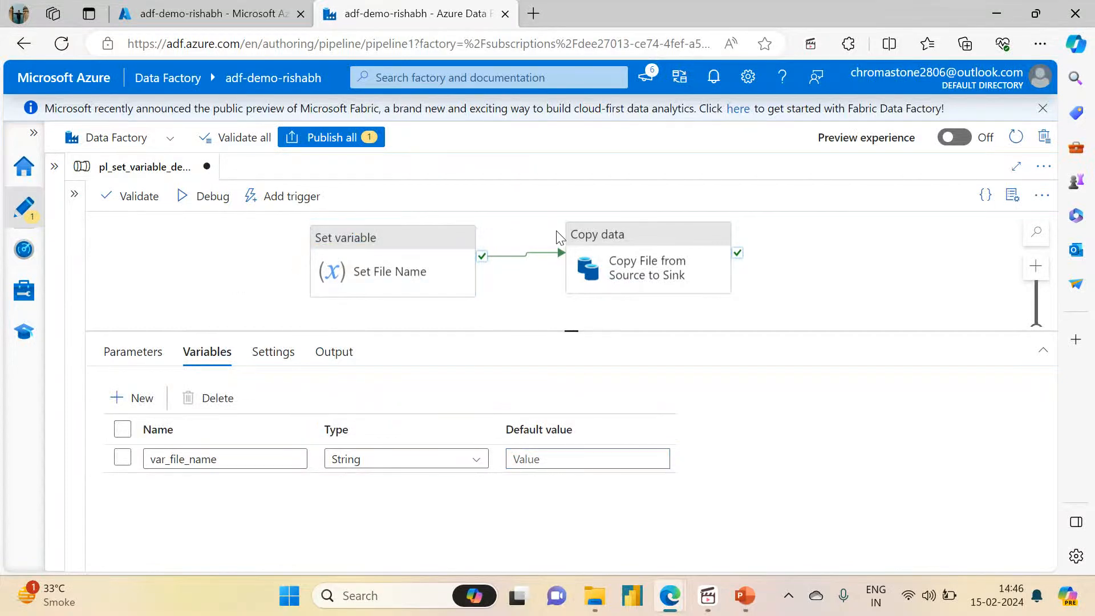
Set the Copy data activity's source dataset to ds_adlsgen2_storage and its container property to sink
{"action": "left_click", "coordinate": [606, 238]}
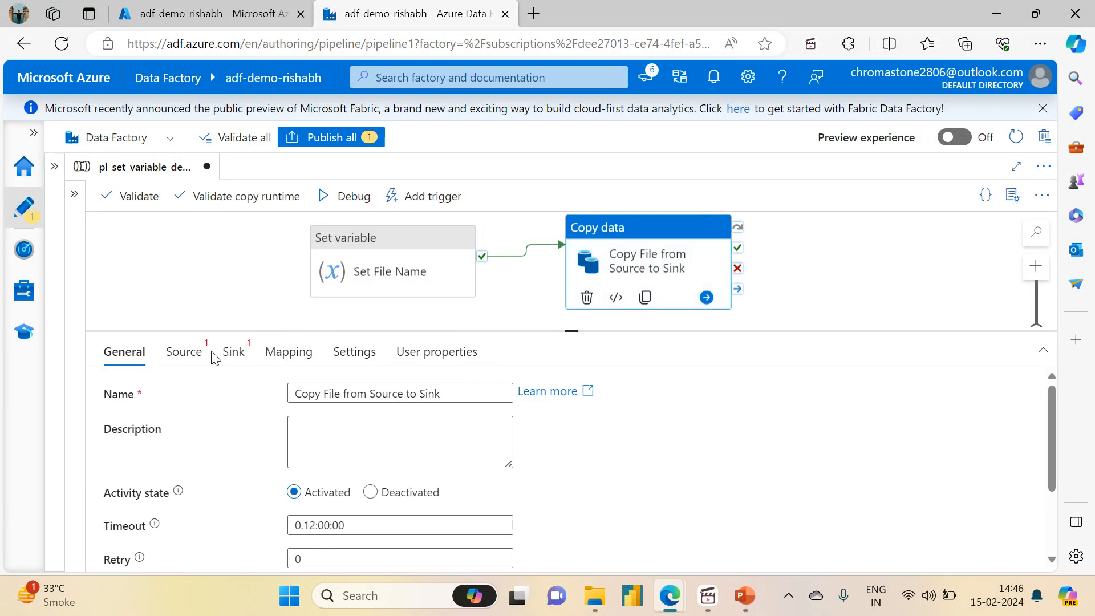
{"action": "left_click", "coordinate": [183, 354]}
{"action": "left_click", "coordinate": [345, 400]}
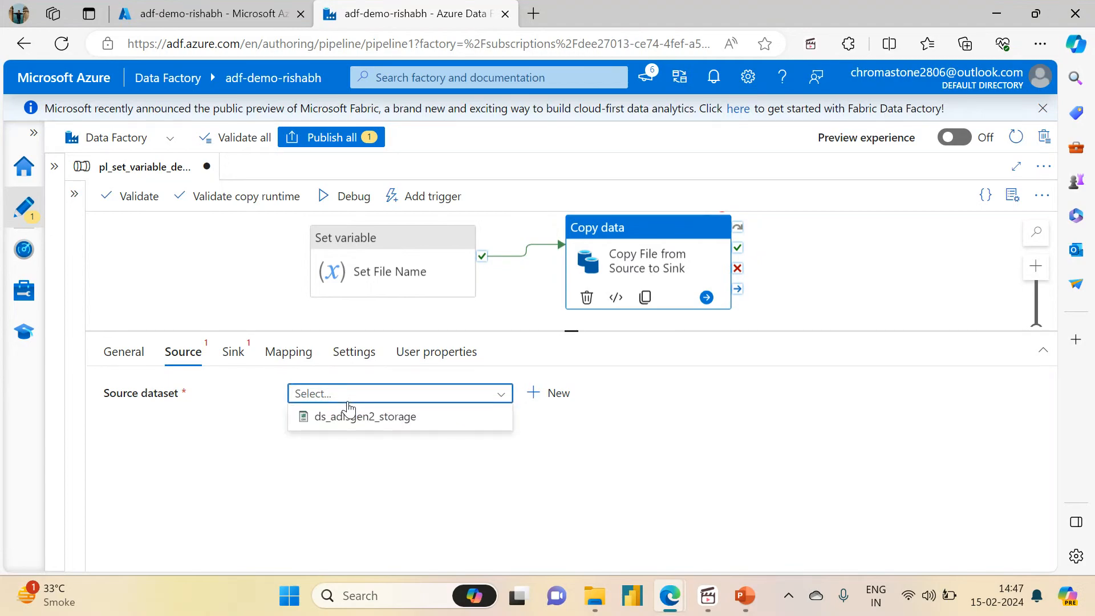
{"action": "left_click", "coordinate": [350, 417]}
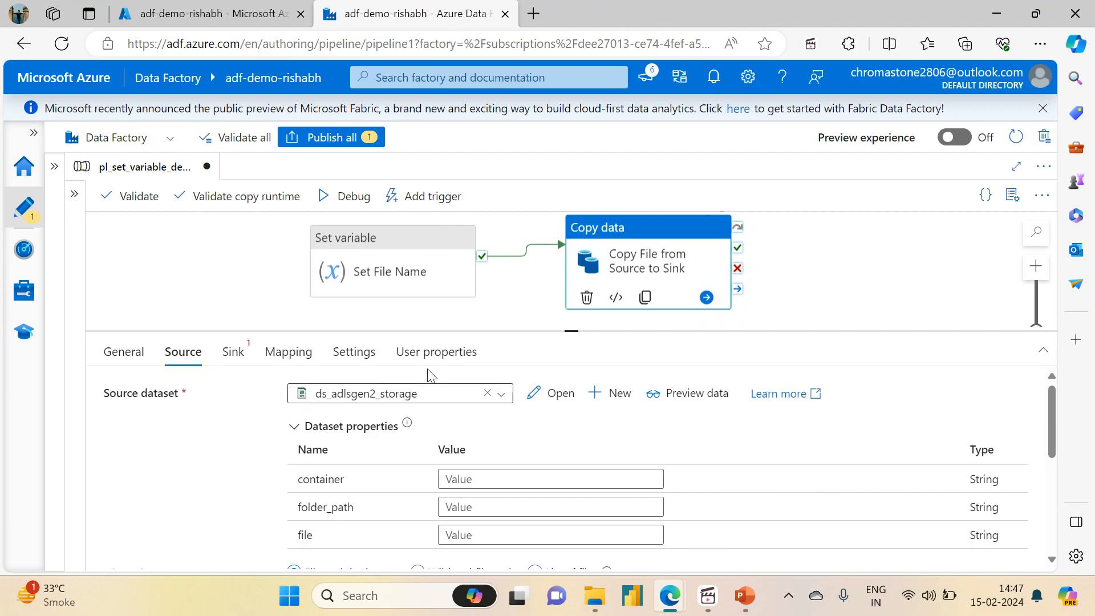
{"action": "left_click_drag", "start_coordinate": [570, 330], "coordinate": [540, 283]}
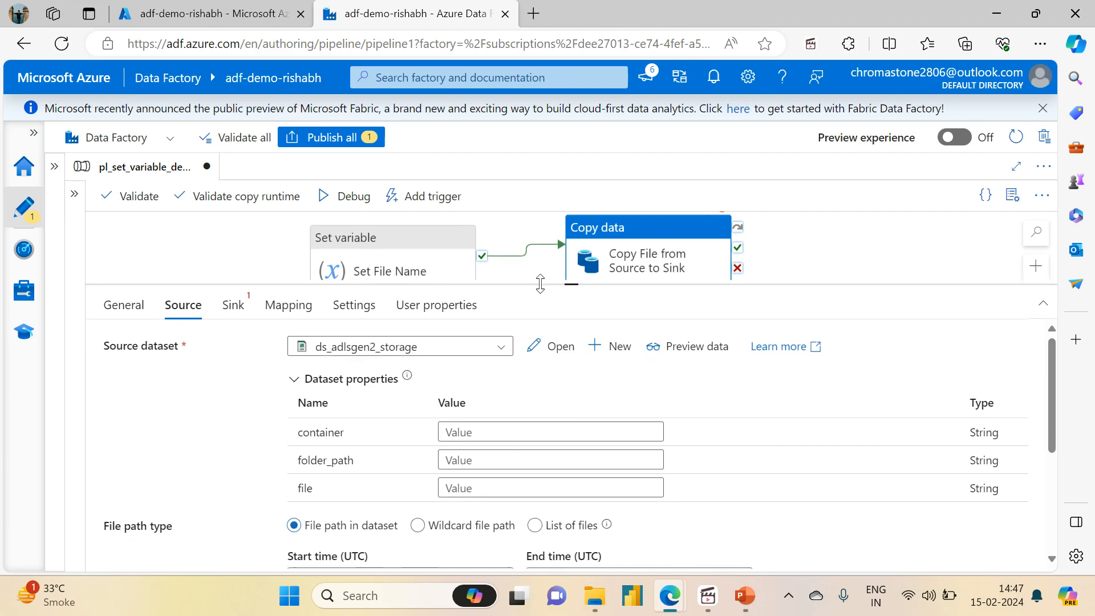
{"action": "left_click", "coordinate": [457, 432]}
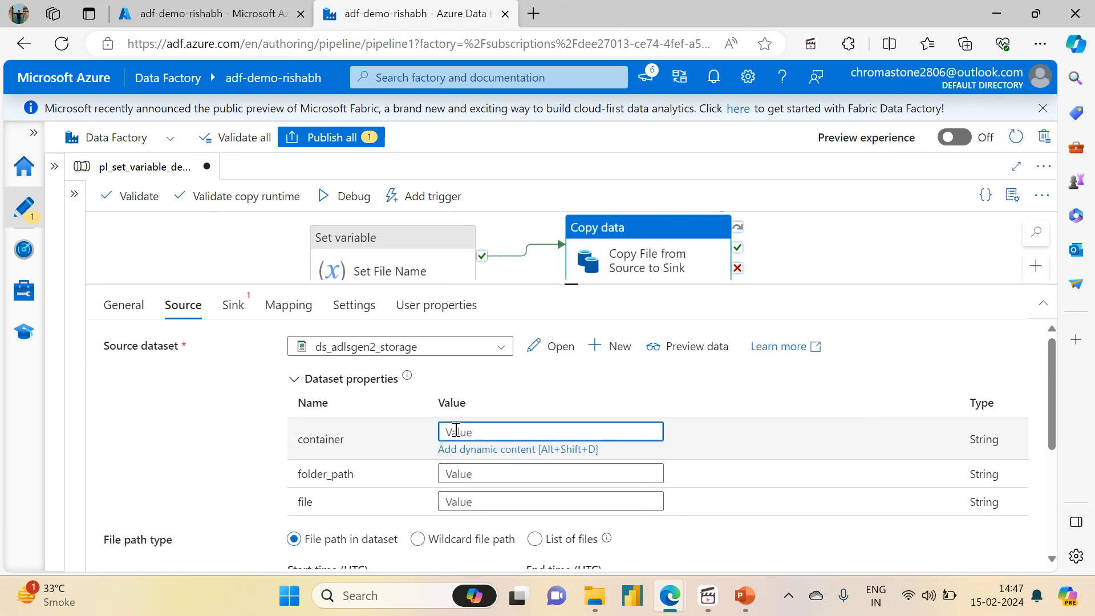
{"action": "type", "text": "sink"}
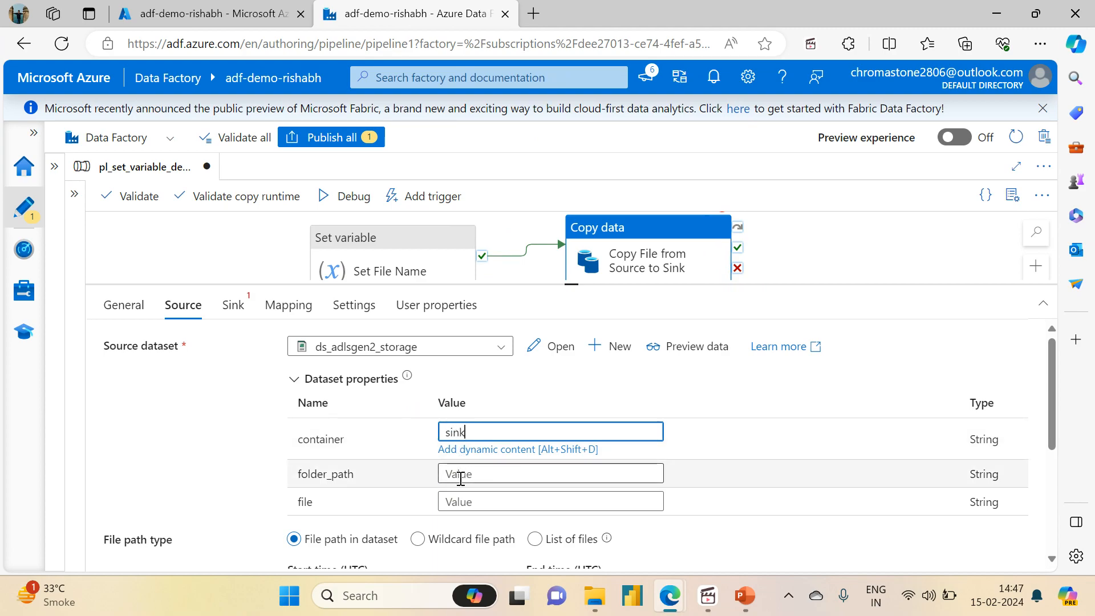
Check the existing folders in the sink container of the adfdemoadlsgen2acc storage account in the Azure portal and return to Data Factory
{"action": "left_click", "coordinate": [461, 478]}
{"action": "left_click", "coordinate": [168, 8]}
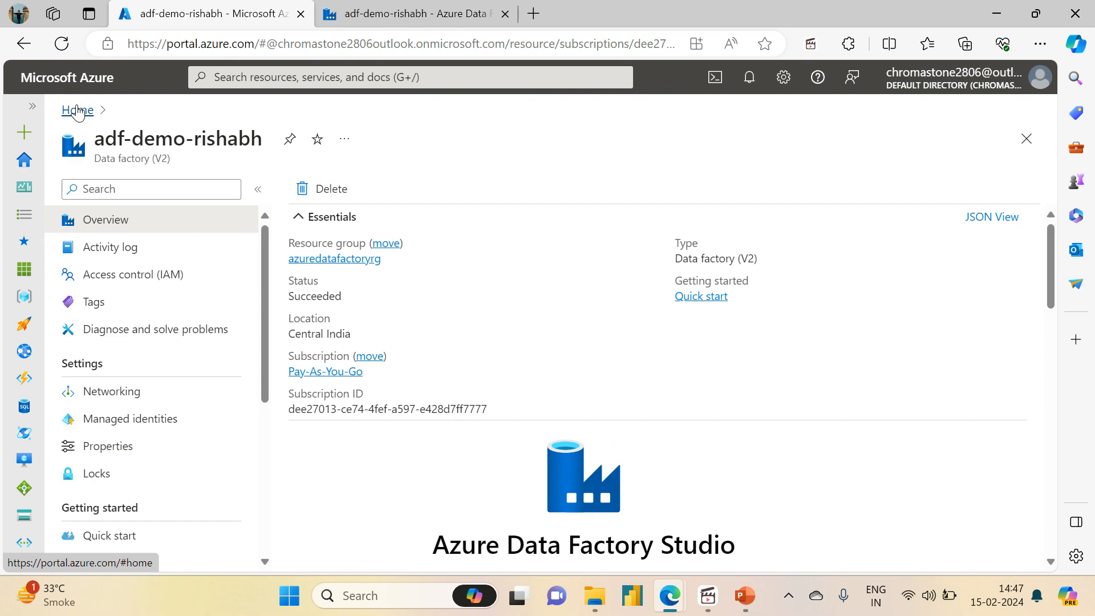
{"action": "left_click", "coordinate": [348, 260]}
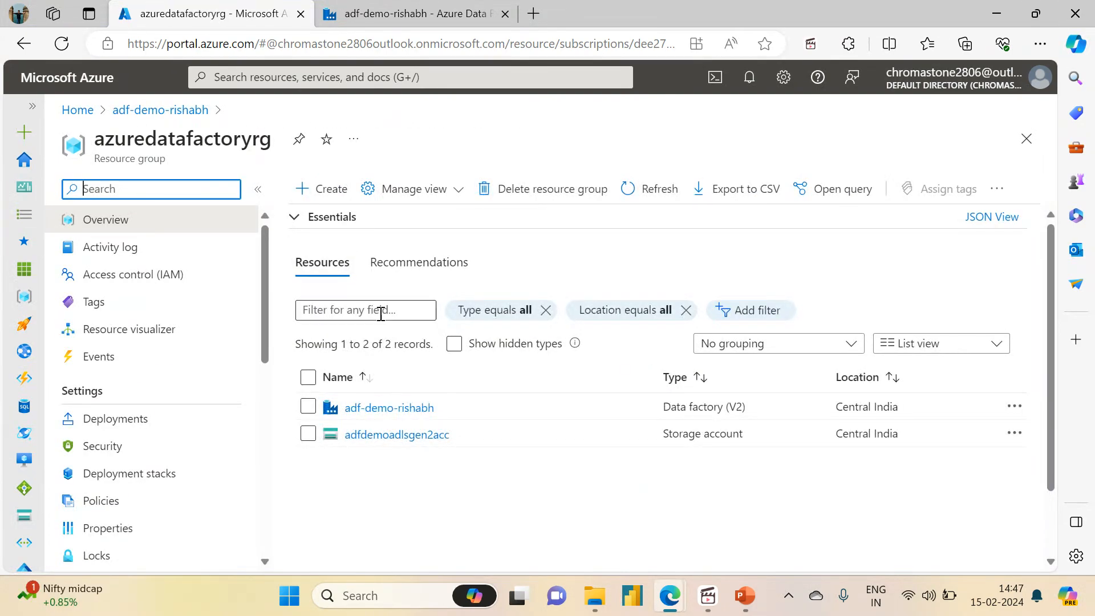
{"action": "left_click", "coordinate": [366, 435]}
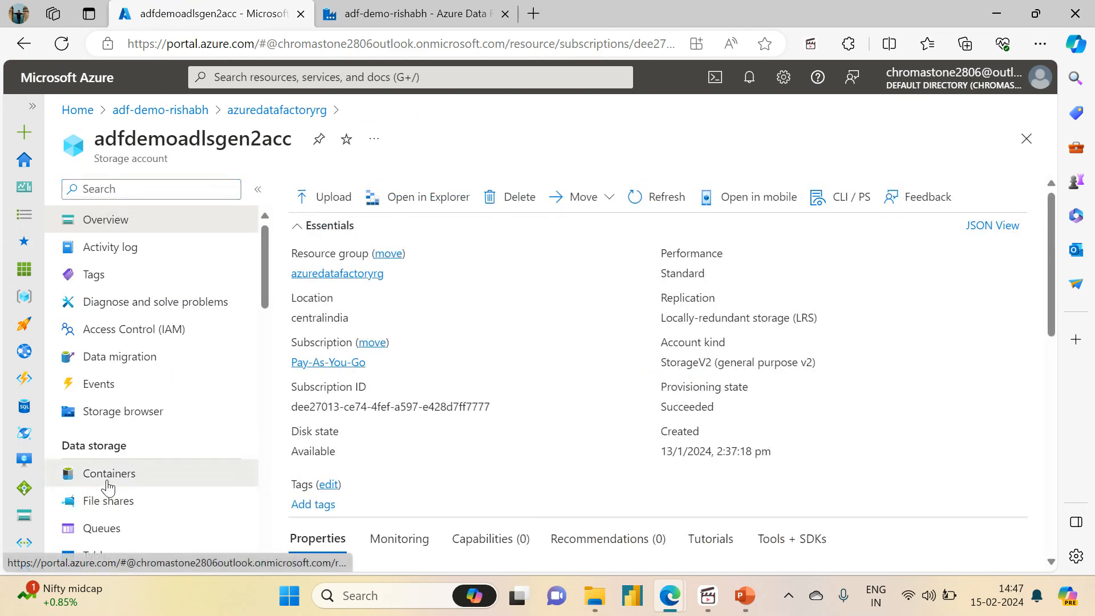
{"action": "left_click", "coordinate": [107, 479]}
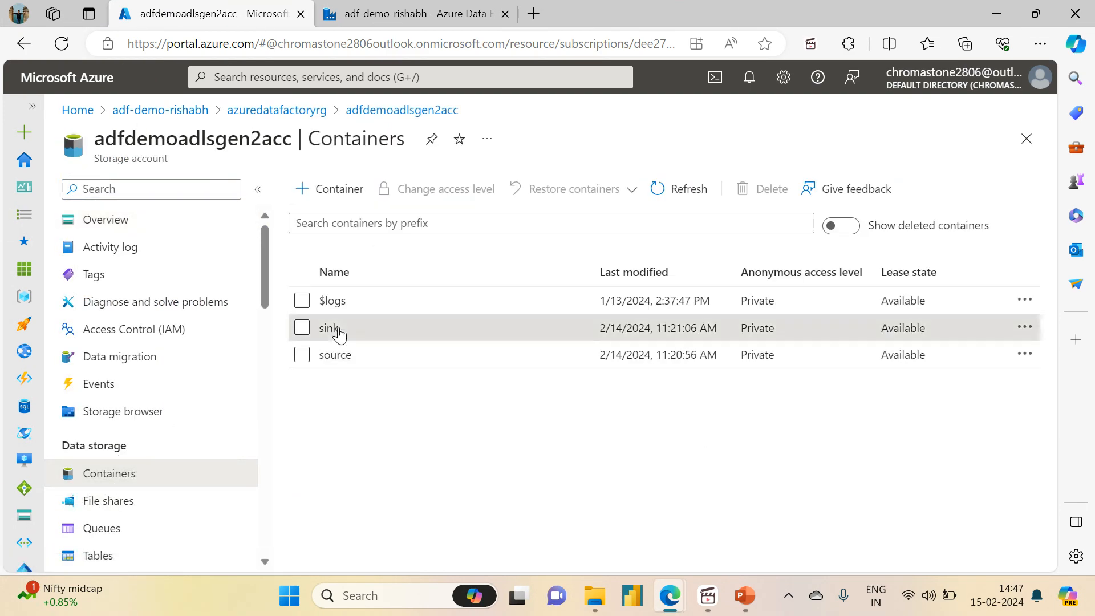
{"action": "left_click", "coordinate": [338, 328]}
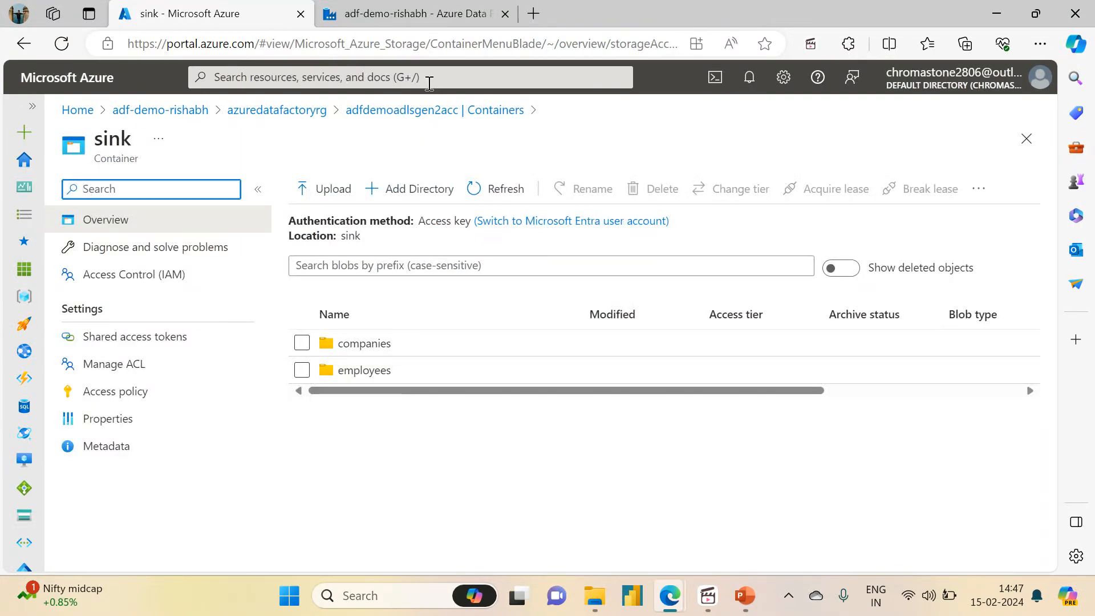
{"action": "left_click", "coordinate": [408, 14]}
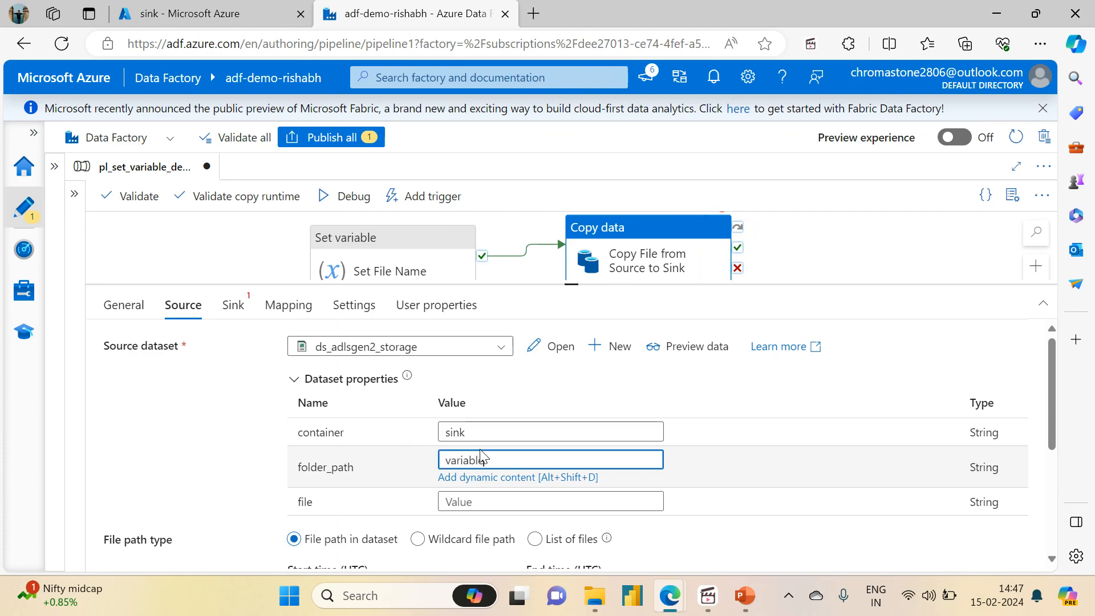
{"action": "type", "text": "utput"}
{"action": "left_click", "coordinate": [472, 503]}
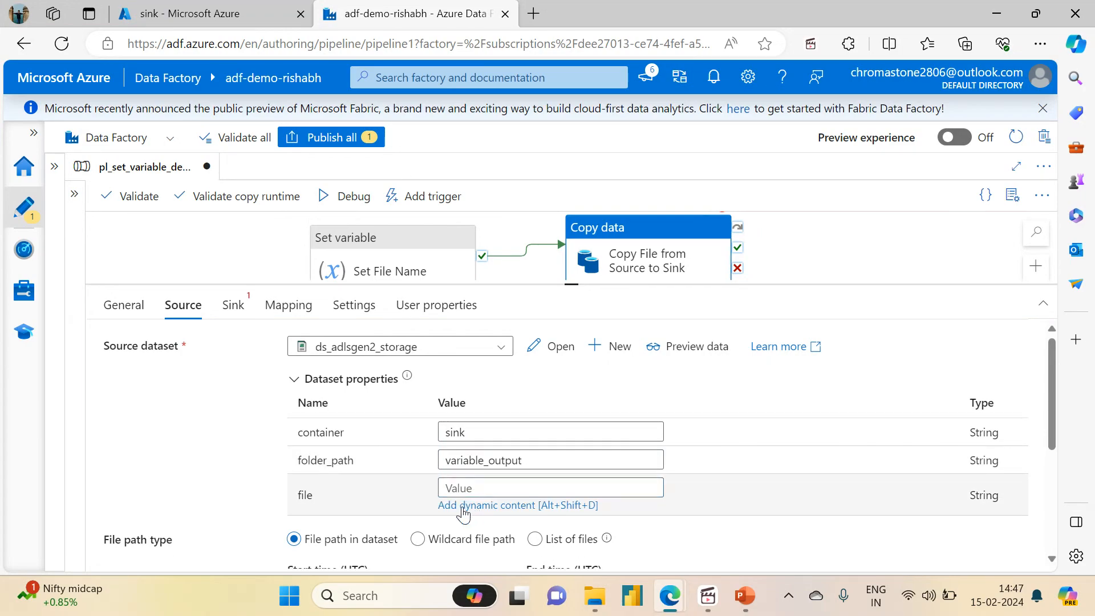
{"action": "left_click", "coordinate": [462, 507]}
{"action": "left_click", "coordinate": [857, 374]}
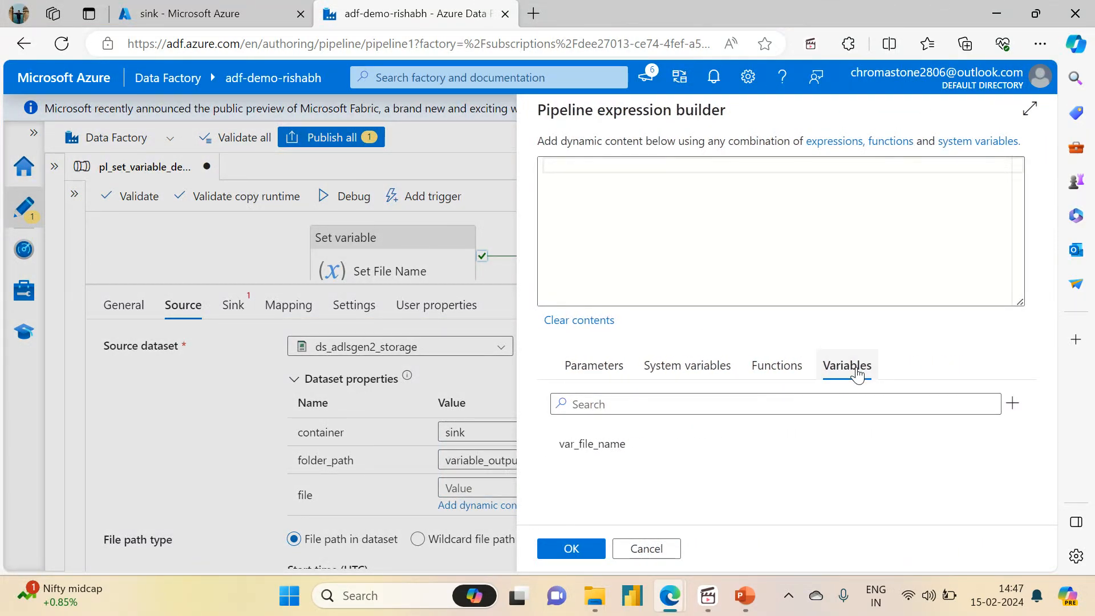
{"action": "left_click", "coordinate": [583, 374]}
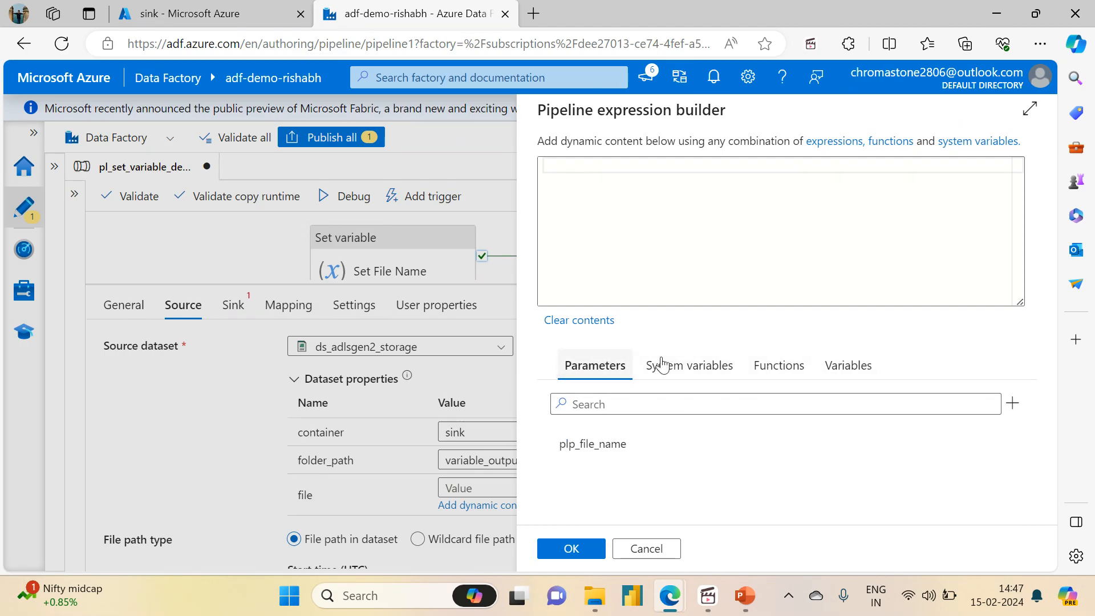
{"action": "left_click", "coordinate": [836, 374]}
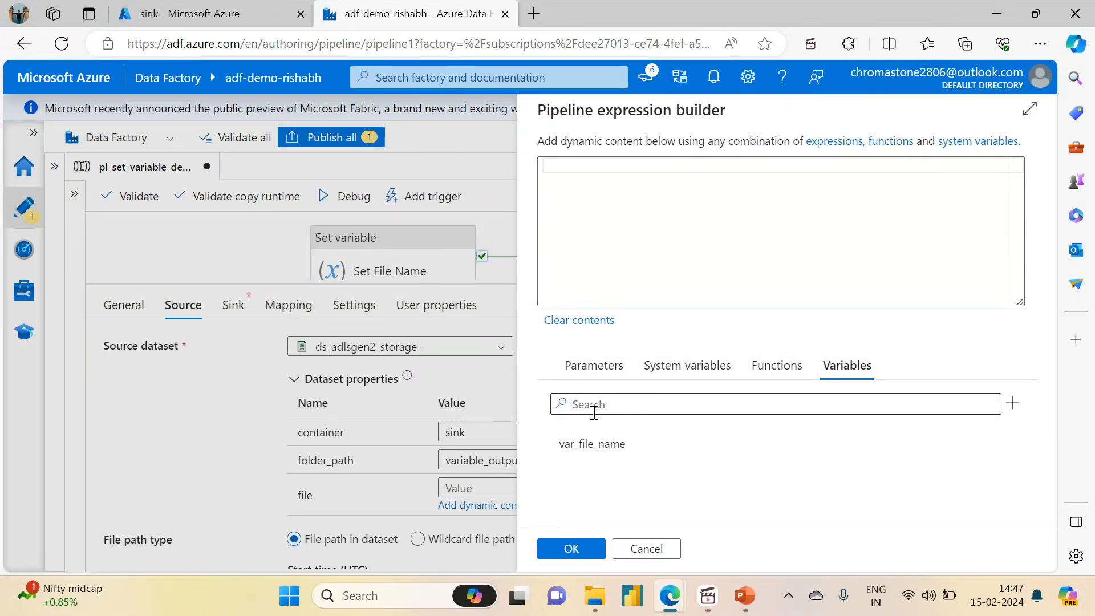
{"action": "left_click", "coordinate": [576, 451]}
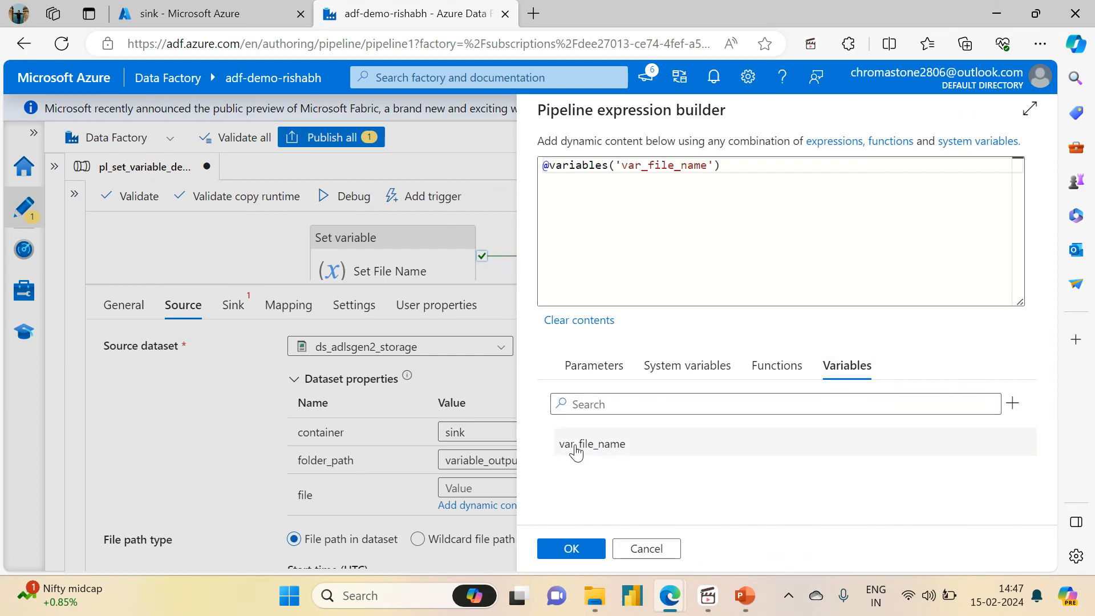
{"action": "left_click", "coordinate": [561, 555]}
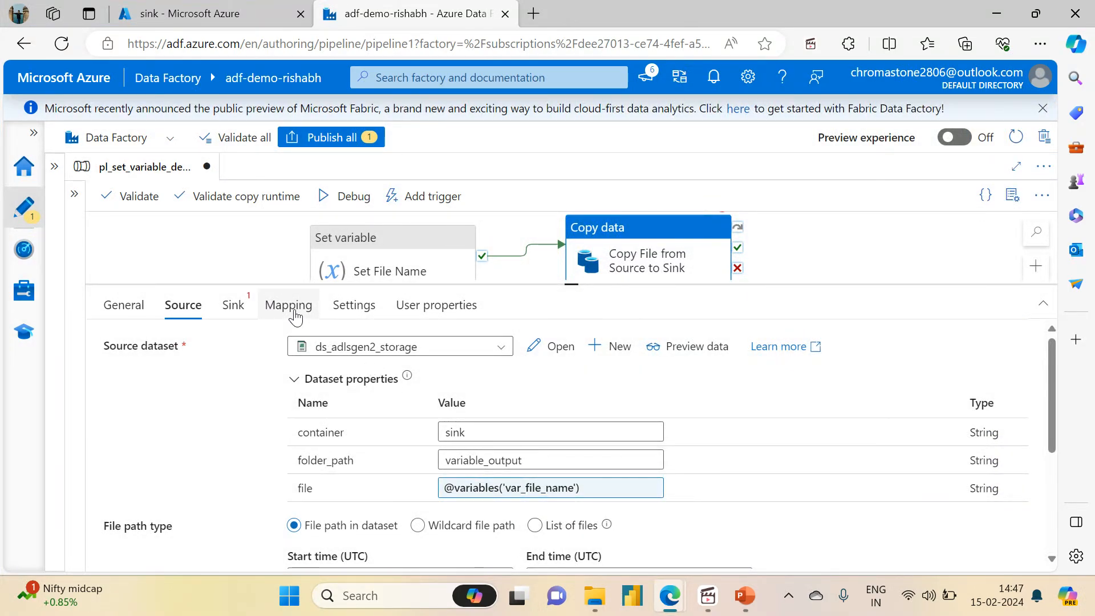
Set the Copy data activity's sink dataset to ds_adlsgen2_storage
{"action": "left_click", "coordinate": [239, 312]}
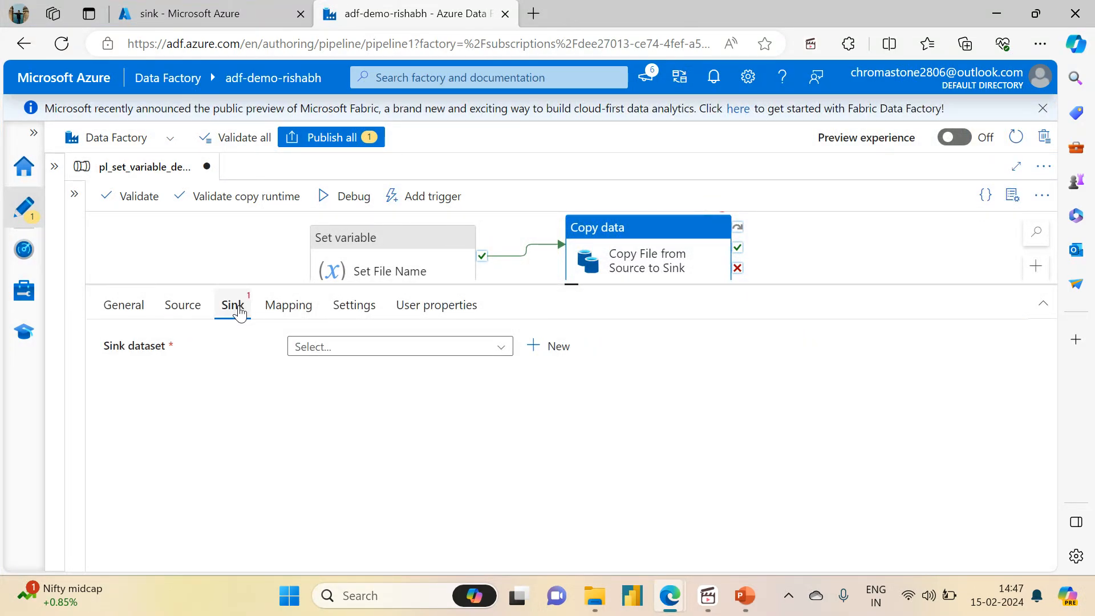
{"action": "left_click", "coordinate": [335, 346]}
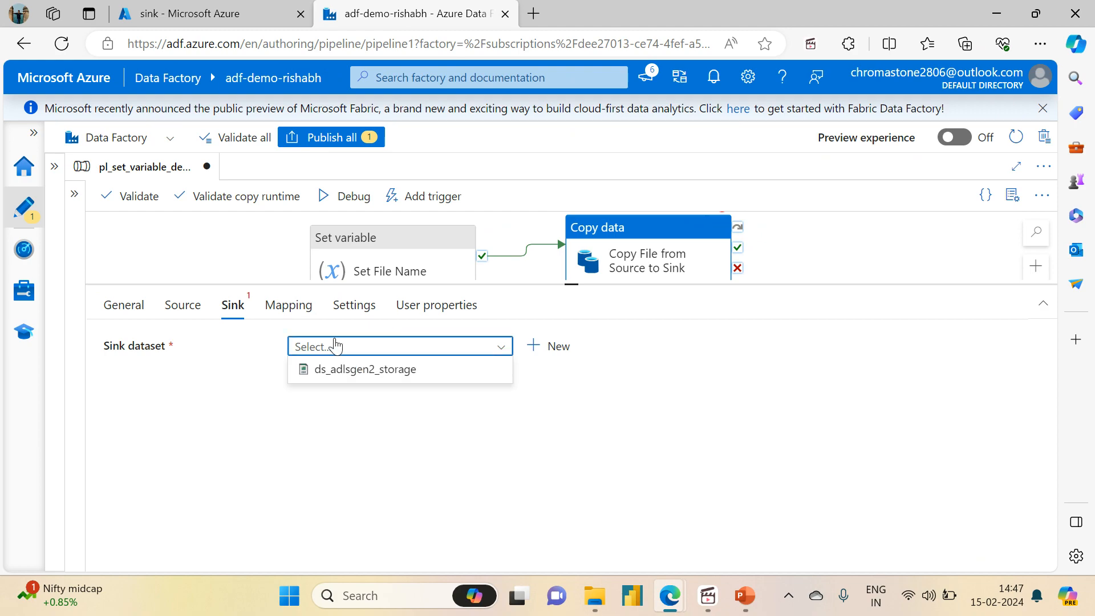
{"action": "left_click", "coordinate": [335, 373]}
{"action": "left_click", "coordinate": [464, 431]}
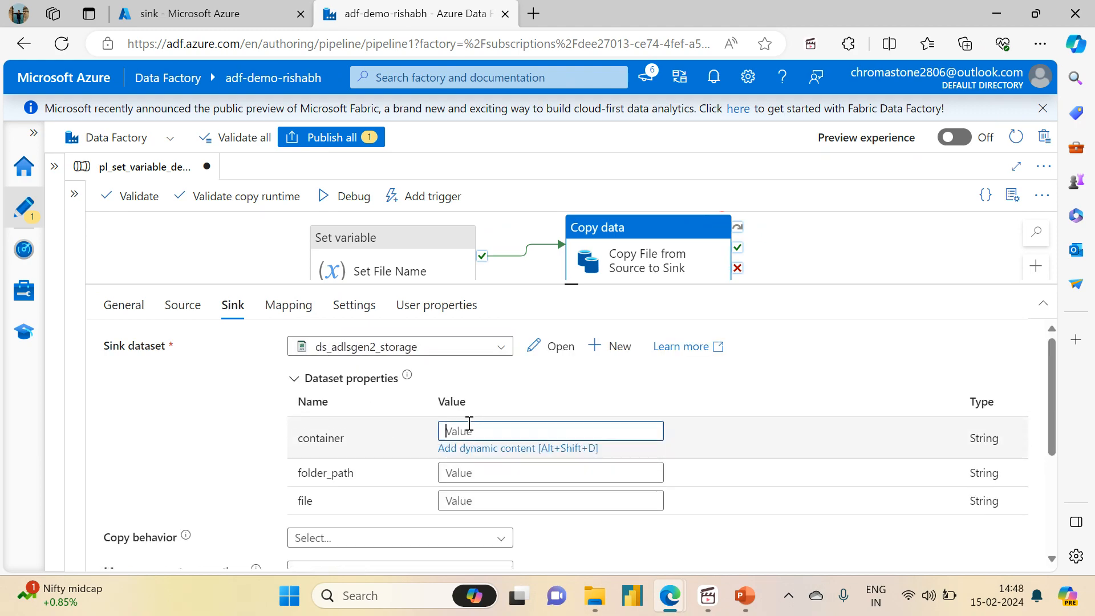
Change the source dataset's container property to source and its folder_path to variable_input
{"action": "left_click", "coordinate": [183, 304]}
{"action": "left_click", "coordinate": [470, 430]}
{"action": "type", "text": "source"}
{"action": "left_click", "coordinate": [539, 473]}
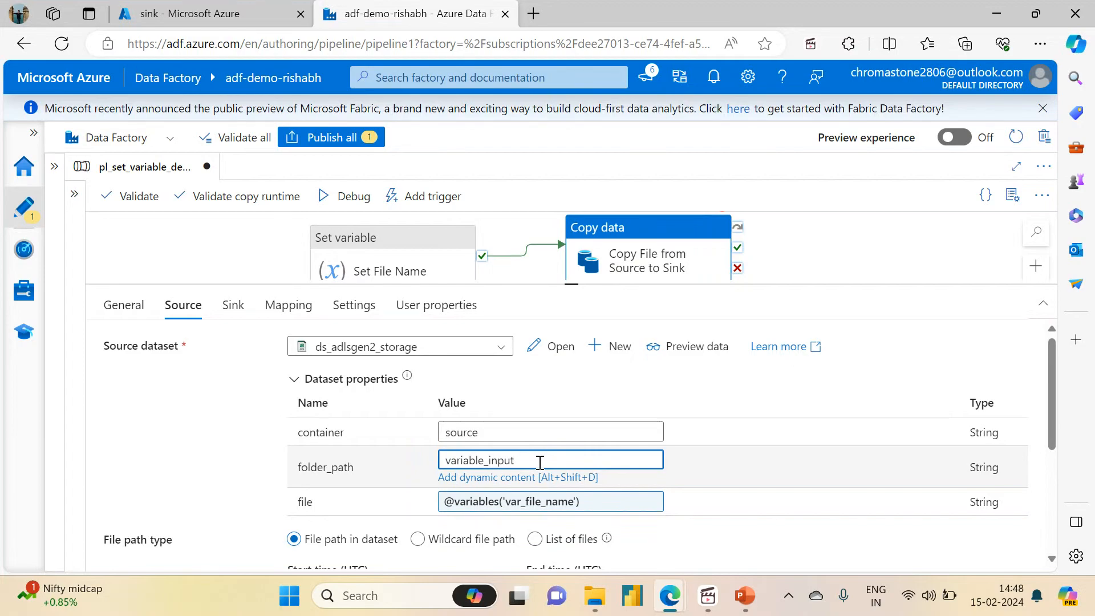
Set the sink dataset's container property to sink and its folder_path to variable_output
{"action": "left_click", "coordinate": [233, 305]}
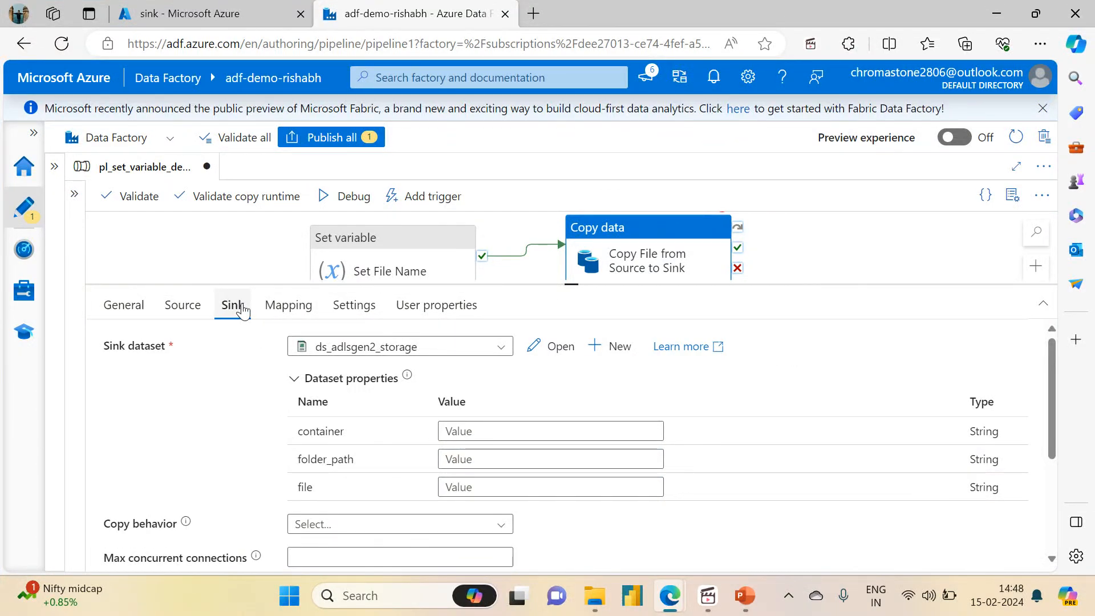
{"action": "left_click", "coordinate": [480, 433]}
{"action": "type", "text": "sin"}
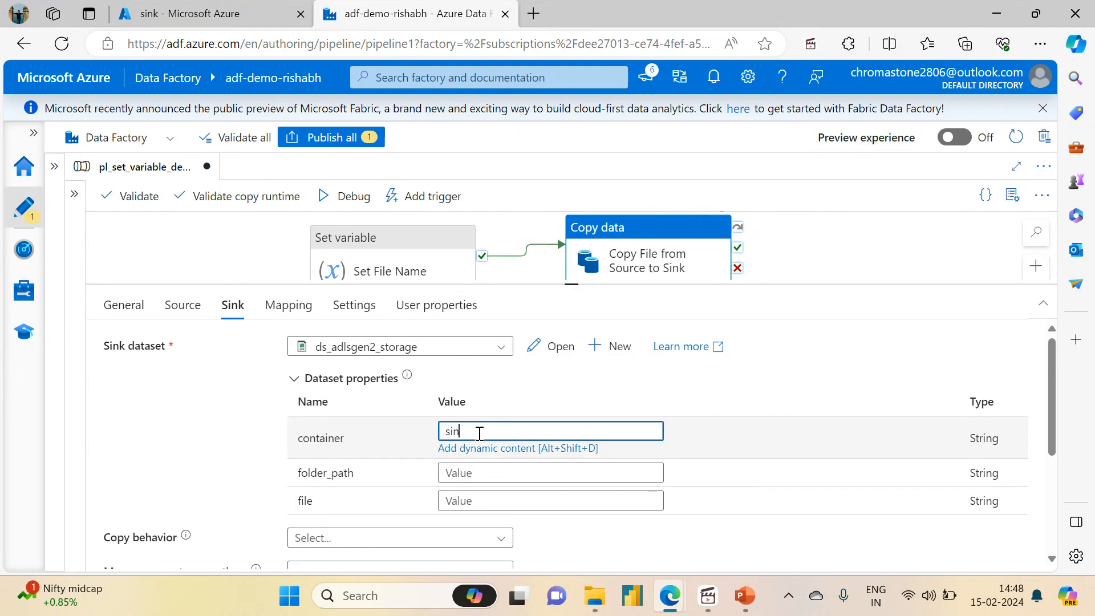
{"action": "type", "text": "k"}
{"action": "key", "text": "Tab"}
{"action": "type", "text": "variabl"}
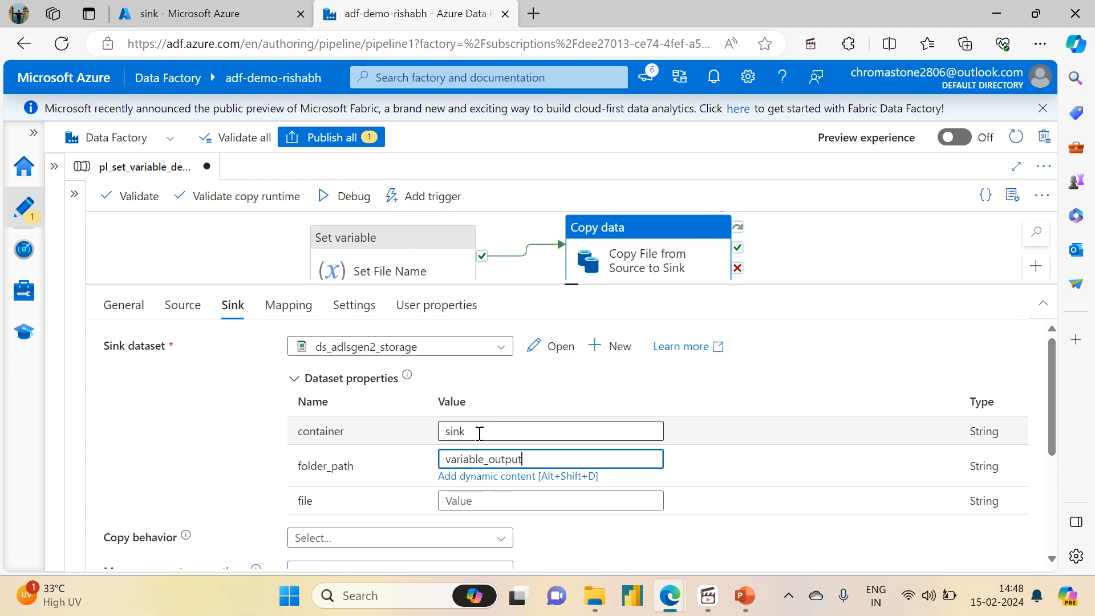
{"action": "left_click", "coordinate": [464, 501]}
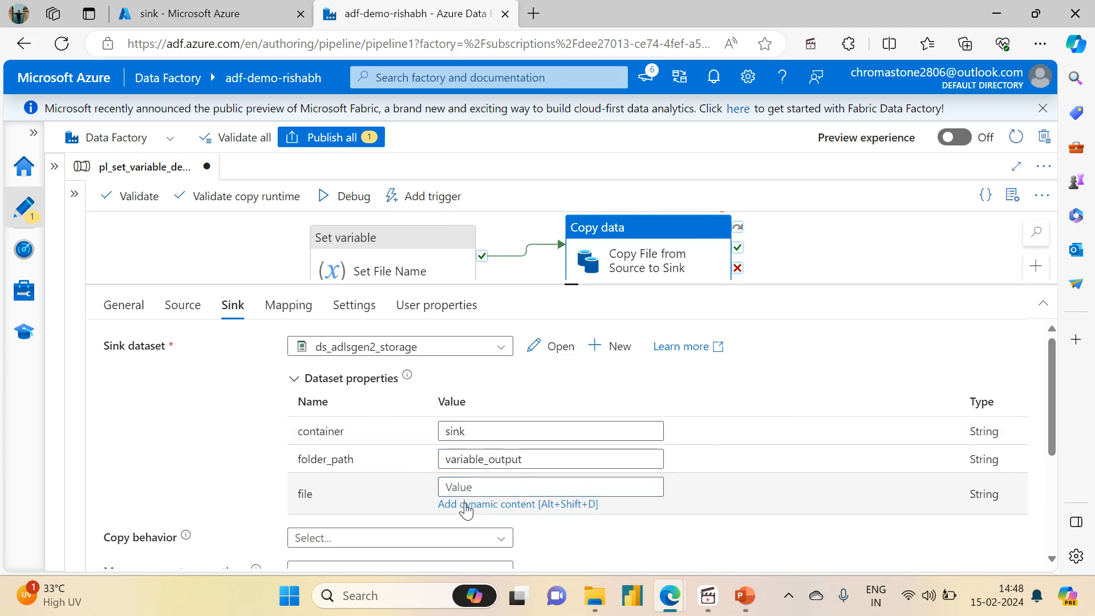
{"action": "left_click", "coordinate": [465, 505]}
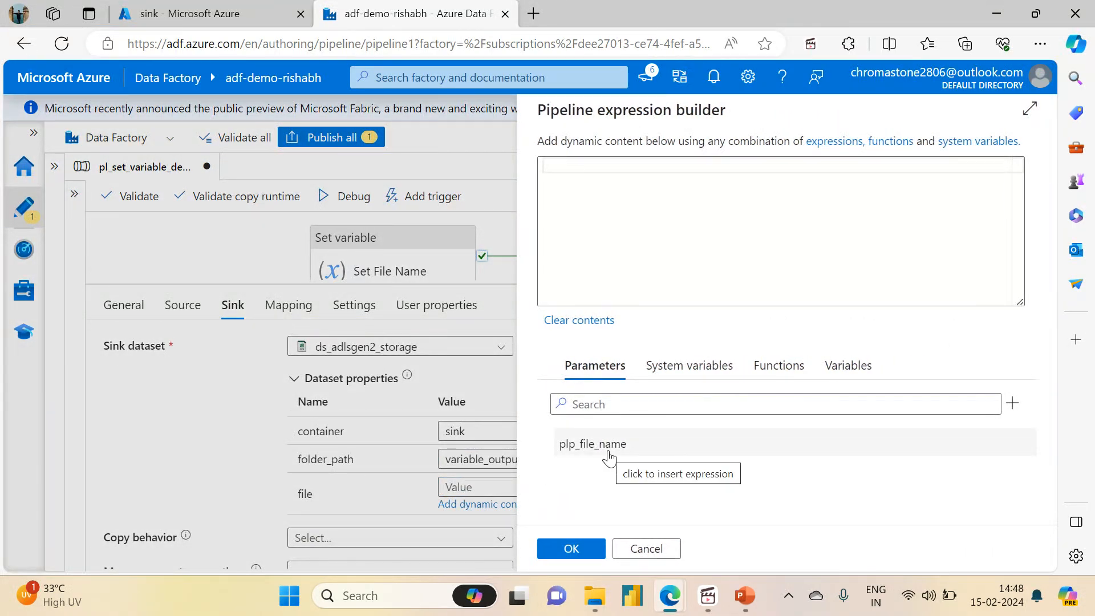
{"action": "left_click", "coordinate": [834, 365]}
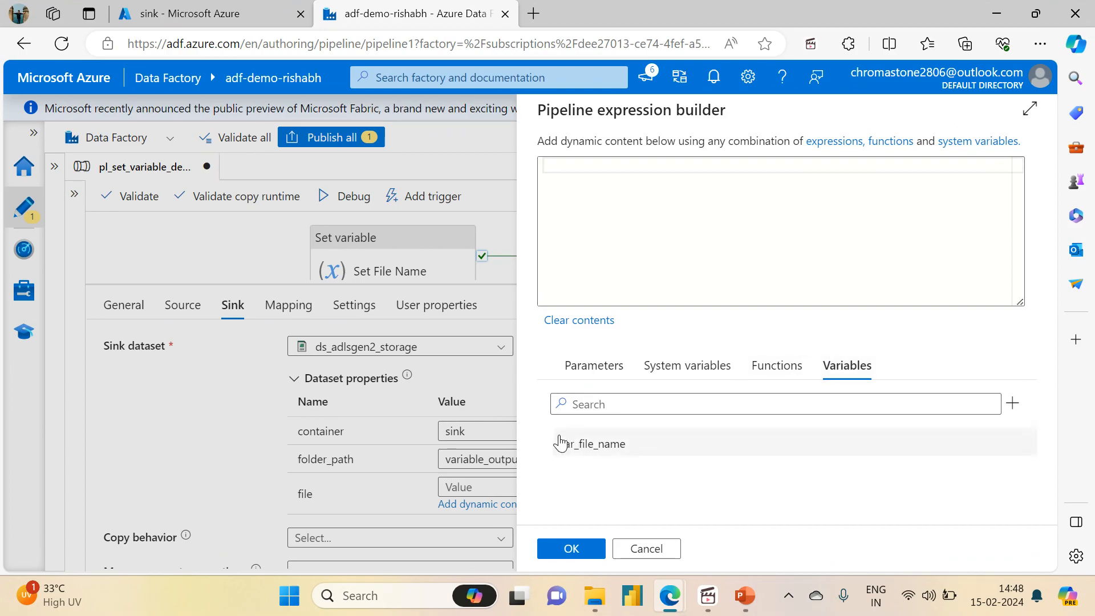
{"action": "left_click", "coordinate": [560, 444]}
{"action": "left_click", "coordinate": [571, 549]}
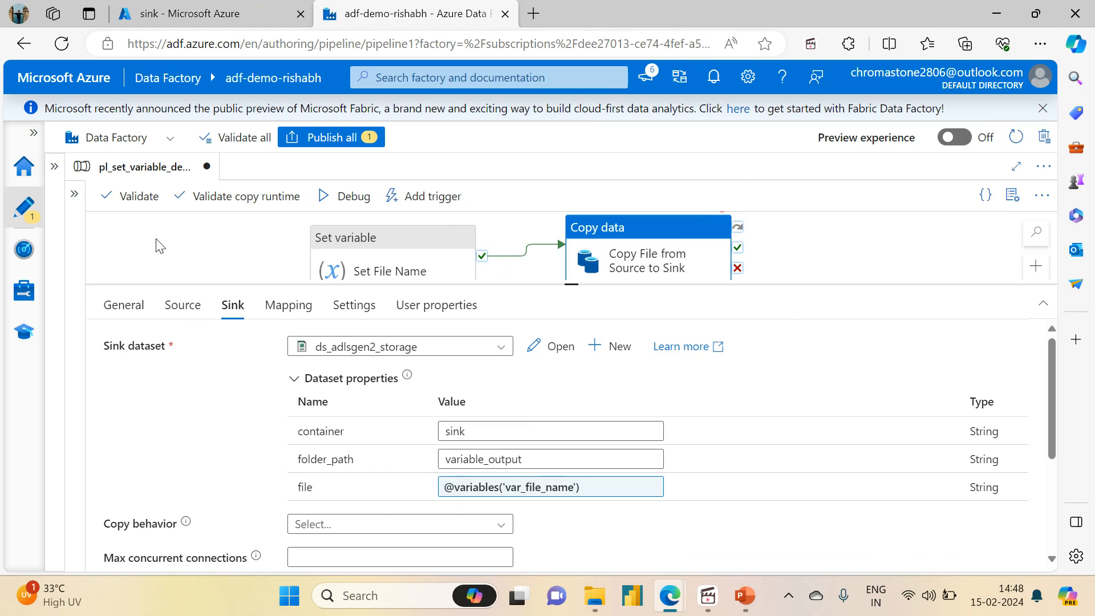
Switch to the Azure portal and delete the companies and employees folders from the source container of the adfdemoadlsgen2acc storage account
{"action": "left_click", "coordinate": [204, 24]}
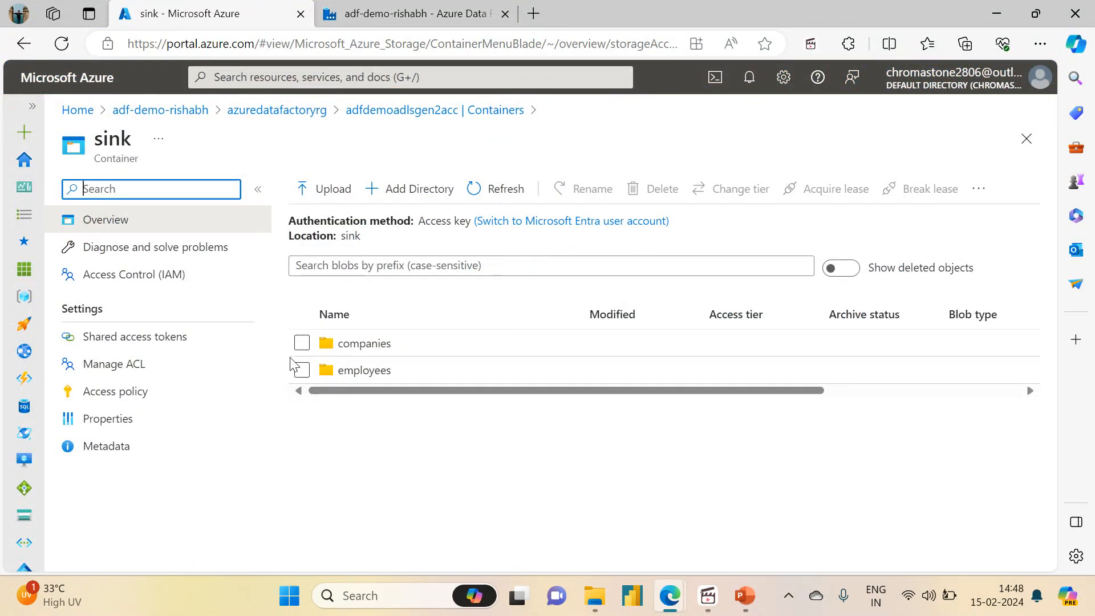
{"action": "left_click", "coordinate": [410, 111]}
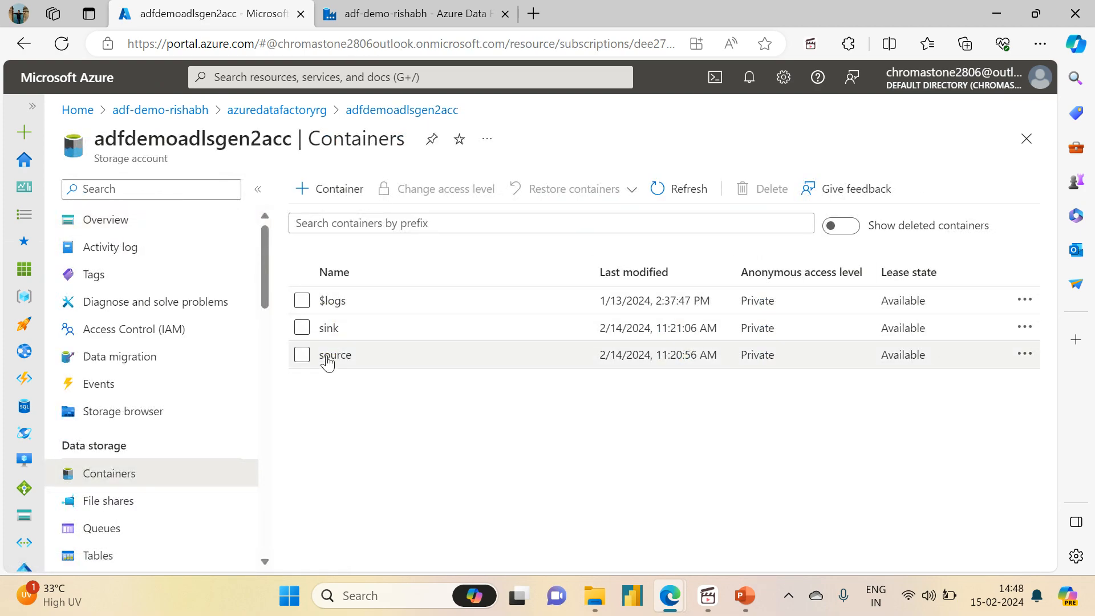
{"action": "left_click", "coordinate": [327, 360]}
{"action": "left_click", "coordinate": [302, 343]}
{"action": "left_click", "coordinate": [301, 370]}
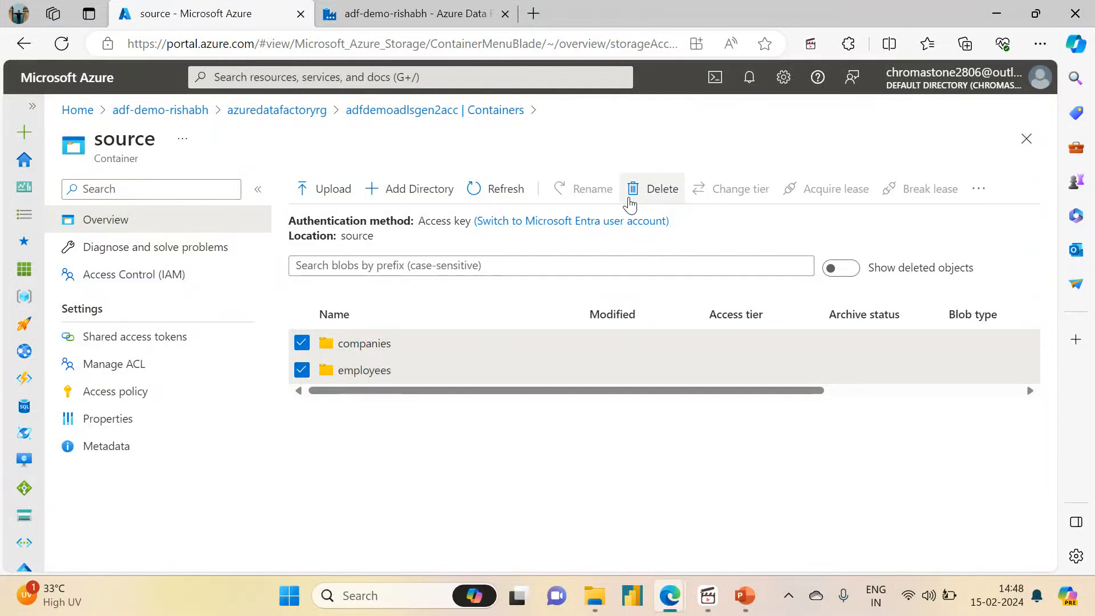
{"action": "left_click", "coordinate": [651, 193]}
{"action": "left_click", "coordinate": [310, 309]}
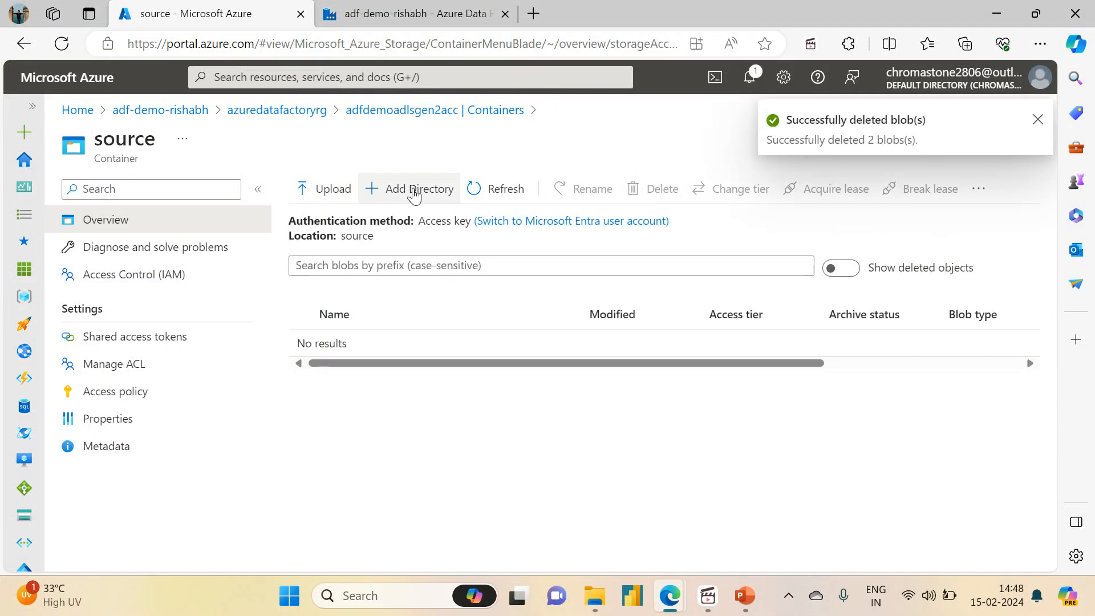
Add a directory named variable_input to the source container, copying the name from the source dataset's folder_path in Data Factory
{"action": "left_click", "coordinate": [417, 195]}
{"action": "left_click", "coordinate": [418, 44]}
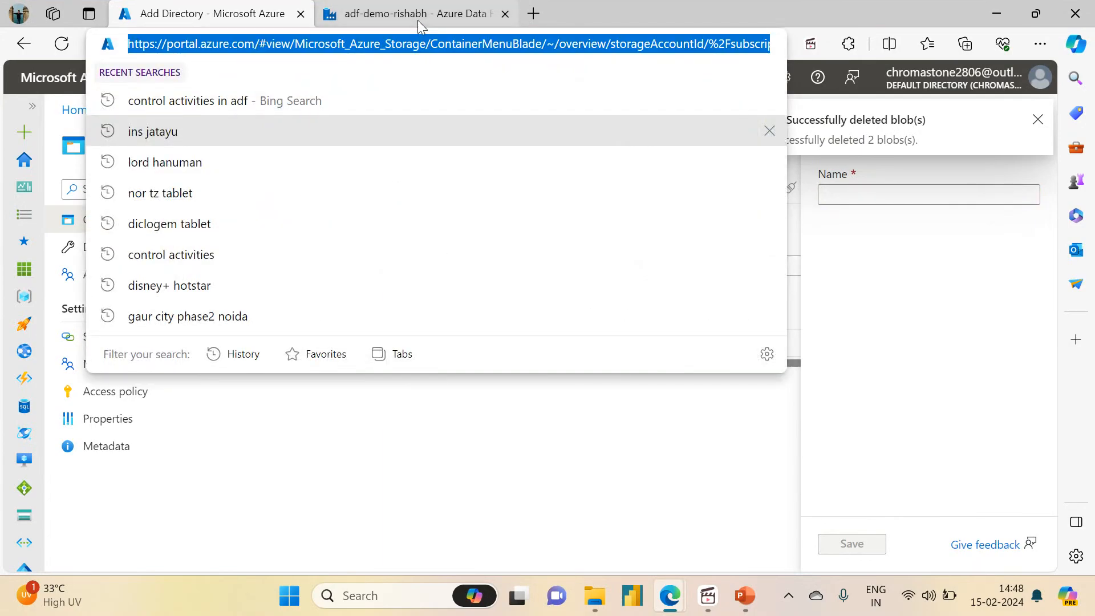
{"action": "left_click", "coordinate": [418, 19]}
{"action": "left_click", "coordinate": [183, 305]}
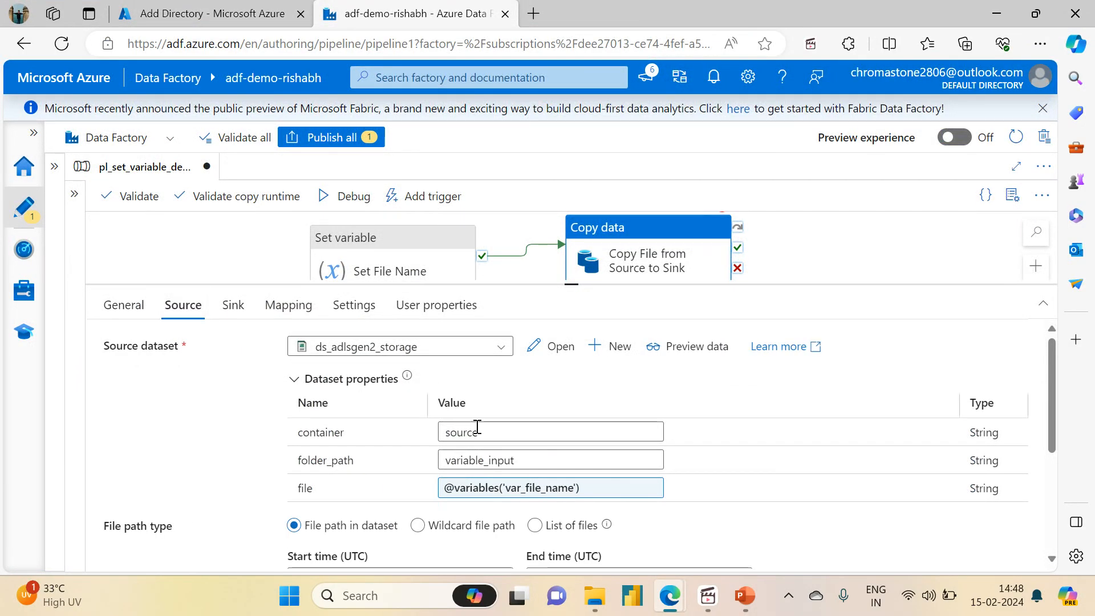
{"action": "left_click", "coordinate": [508, 465]}
{"action": "double_click", "coordinate": [508, 460]}
{"action": "key", "text": "ctrl+c"}
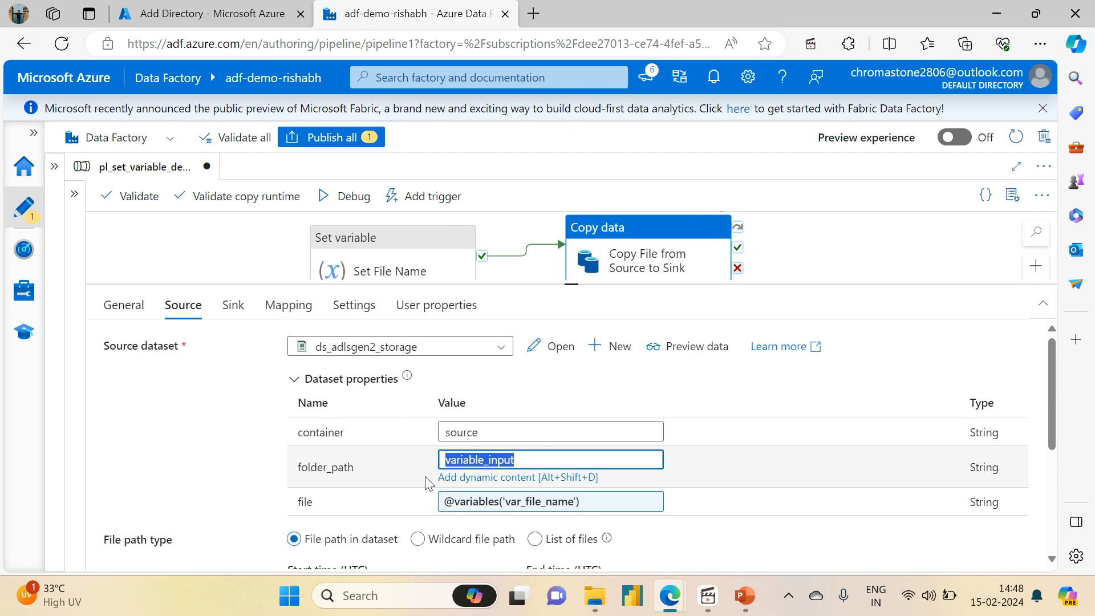
{"action": "left_click", "coordinate": [250, 9]}
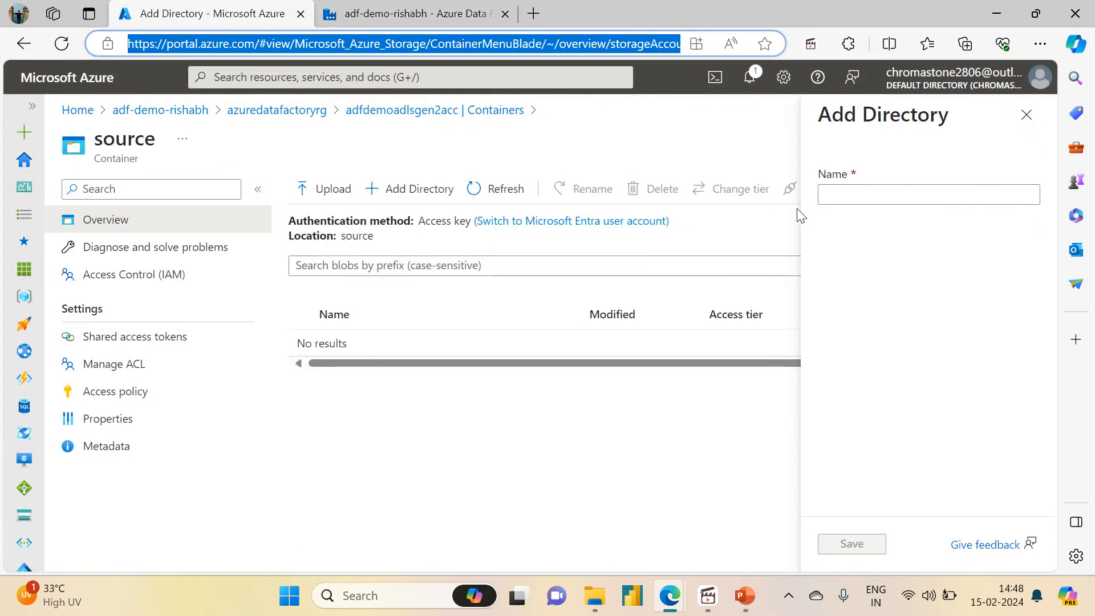
{"action": "left_click", "coordinate": [836, 189]}
{"action": "key", "text": "ctrl+v"}
{"action": "left_click", "coordinate": [849, 539]}
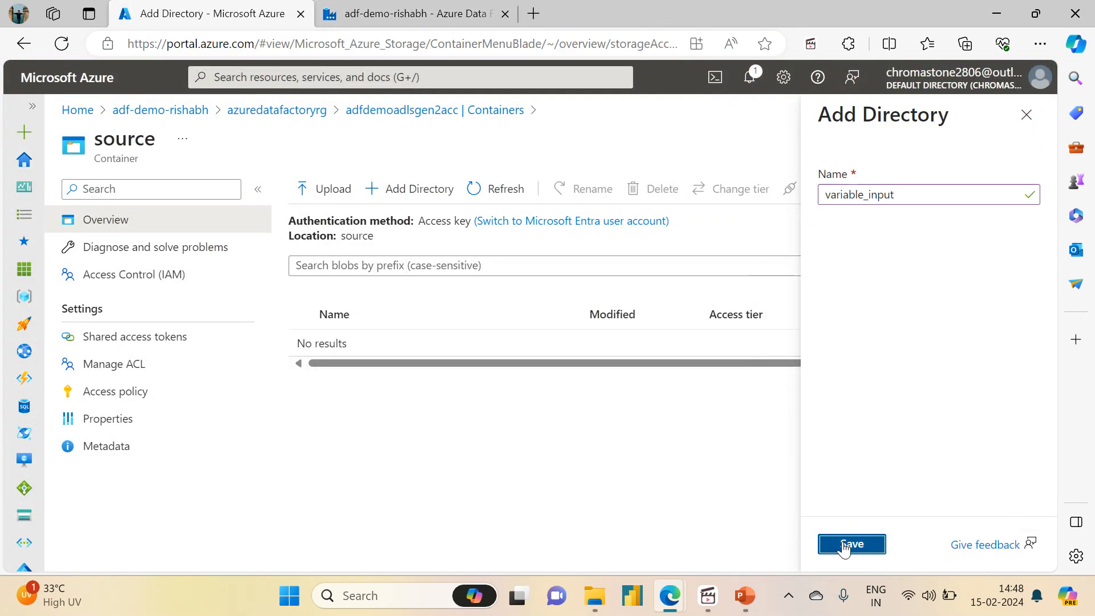
Upload File1.txt and File2.txt from the local Session16 folder into the source container's variable_input directory
{"action": "left_click", "coordinate": [372, 344]}
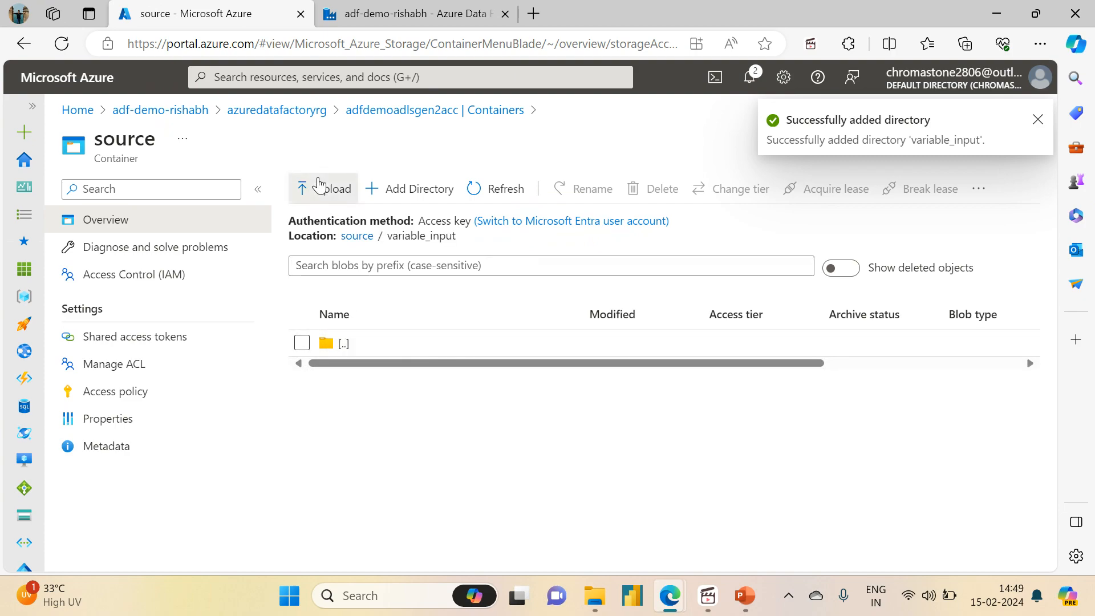
{"action": "left_click", "coordinate": [319, 184]}
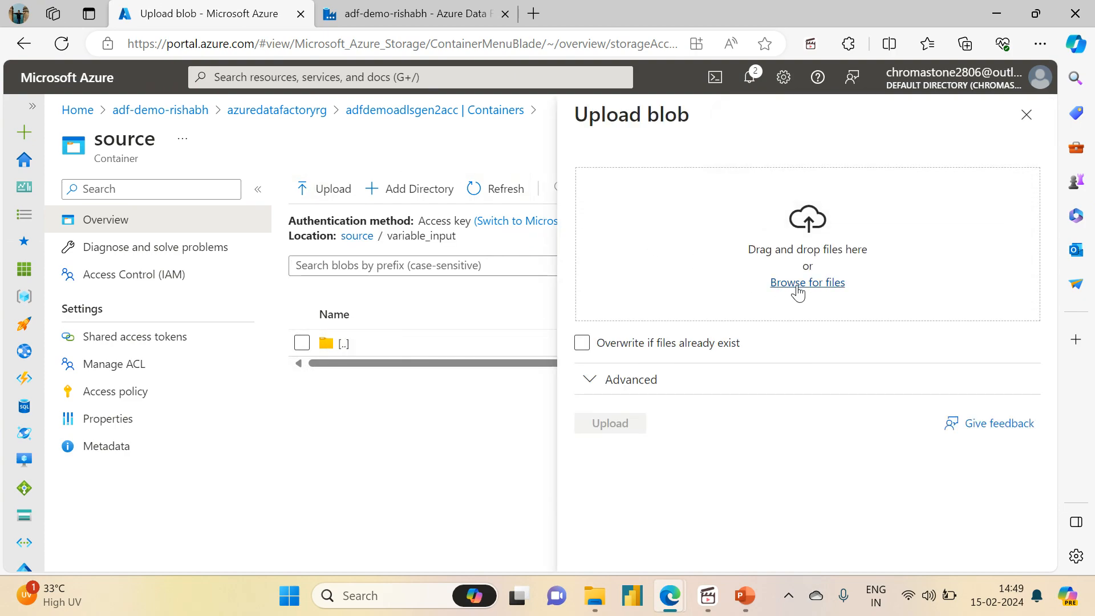
{"action": "left_click", "coordinate": [798, 284]}
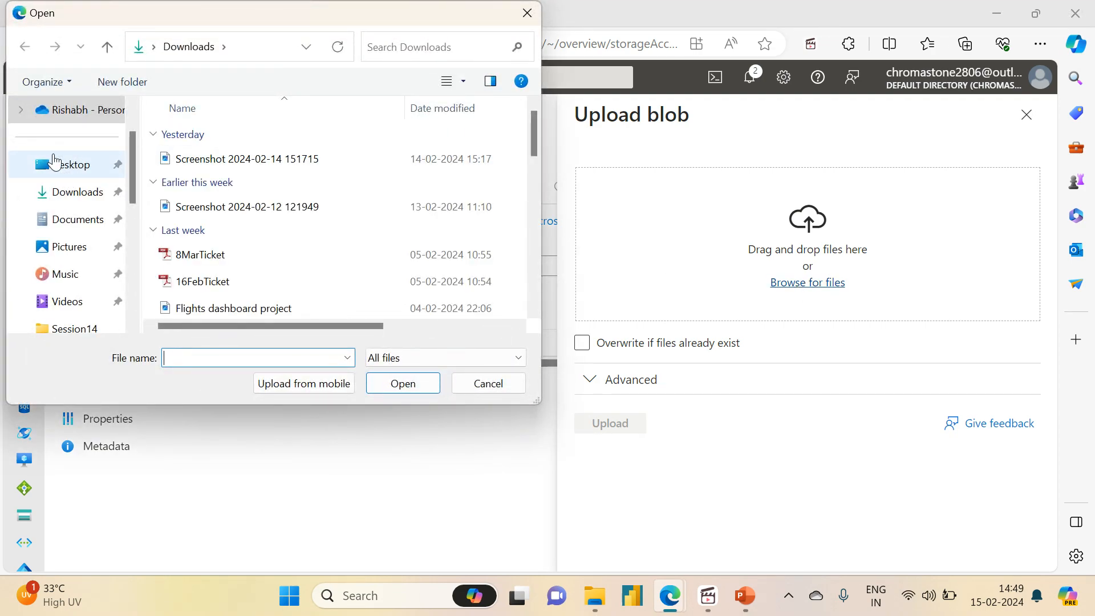
{"action": "left_click", "coordinate": [53, 163]}
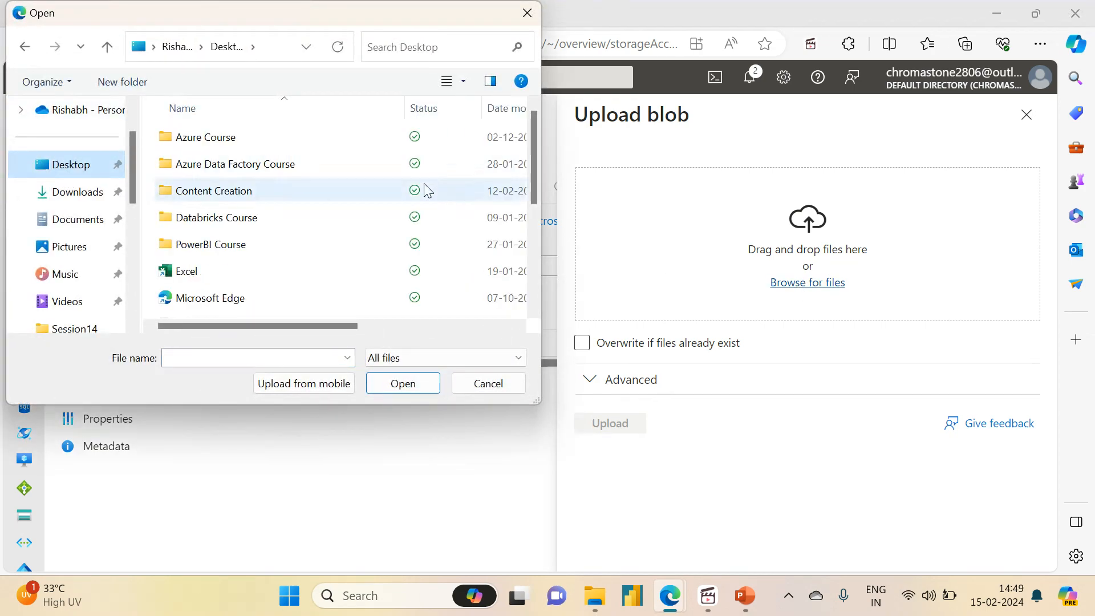
{"action": "double_click", "coordinate": [210, 165]}
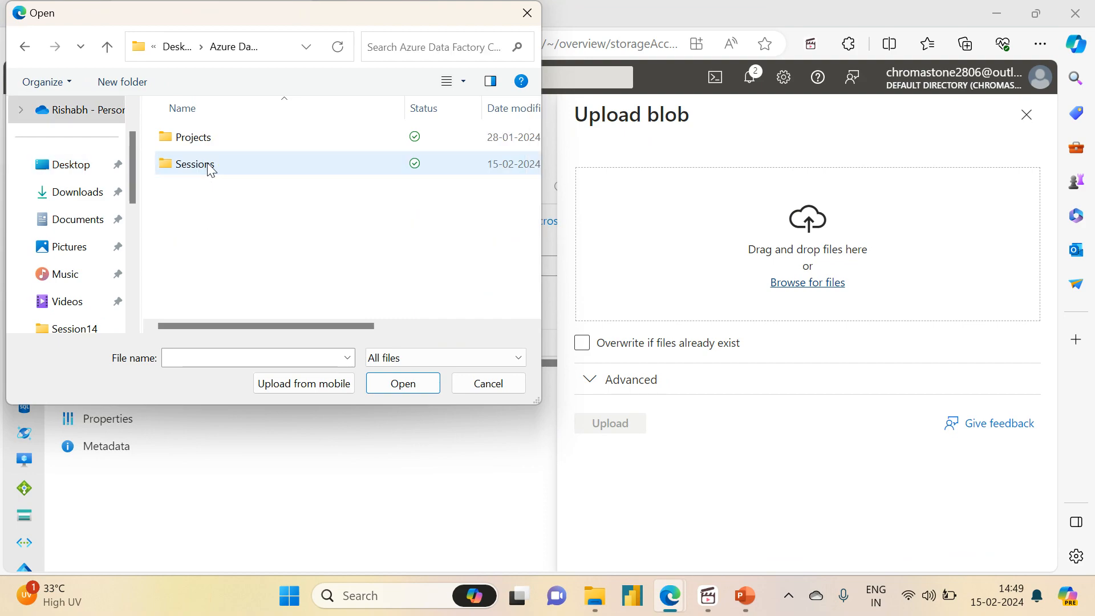
{"action": "double_click", "coordinate": [212, 165]}
{"action": "left_click_drag", "start_coordinate": [532, 181], "coordinate": [533, 310]}
{"action": "double_click", "coordinate": [194, 310]}
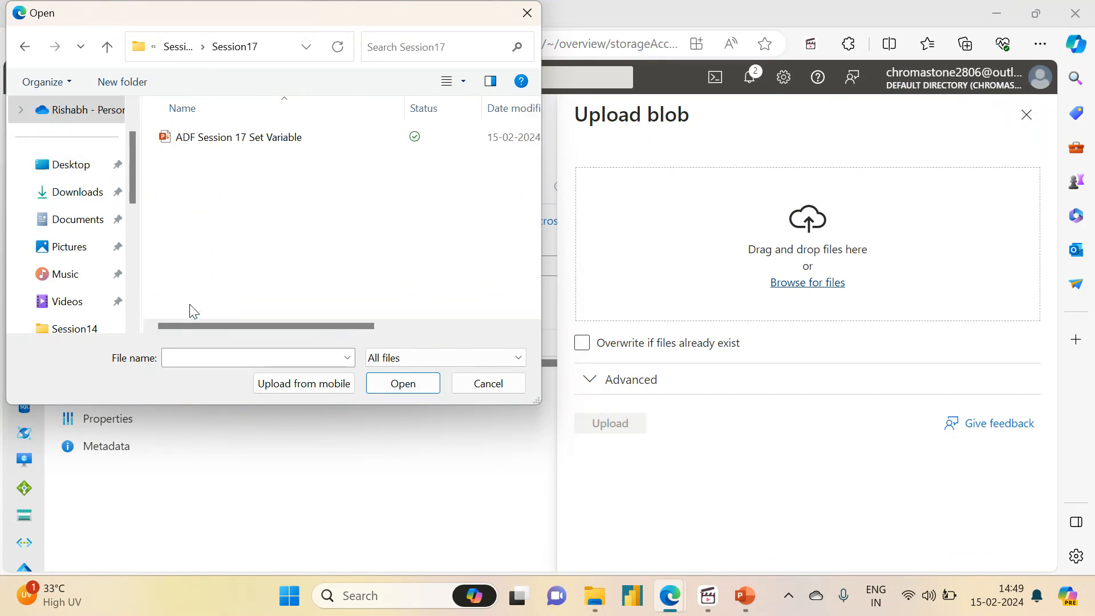
{"action": "left_click", "coordinate": [178, 46]}
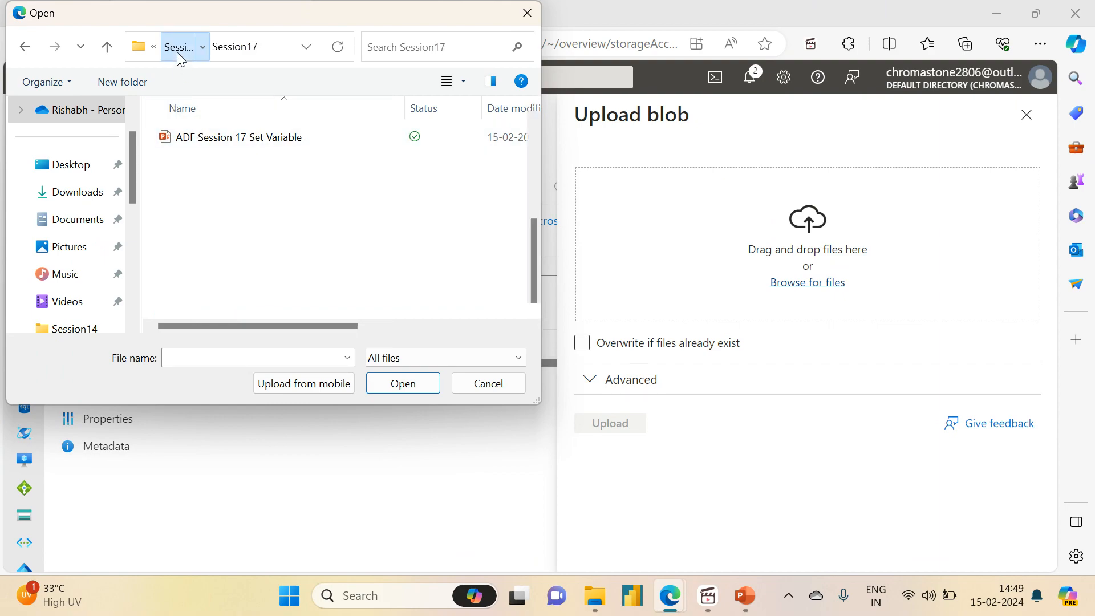
{"action": "double_click", "coordinate": [214, 284]}
{"action": "left_click", "coordinate": [188, 216]}
{"action": "left_click", "coordinate": [206, 199], "text": "ctrl"}
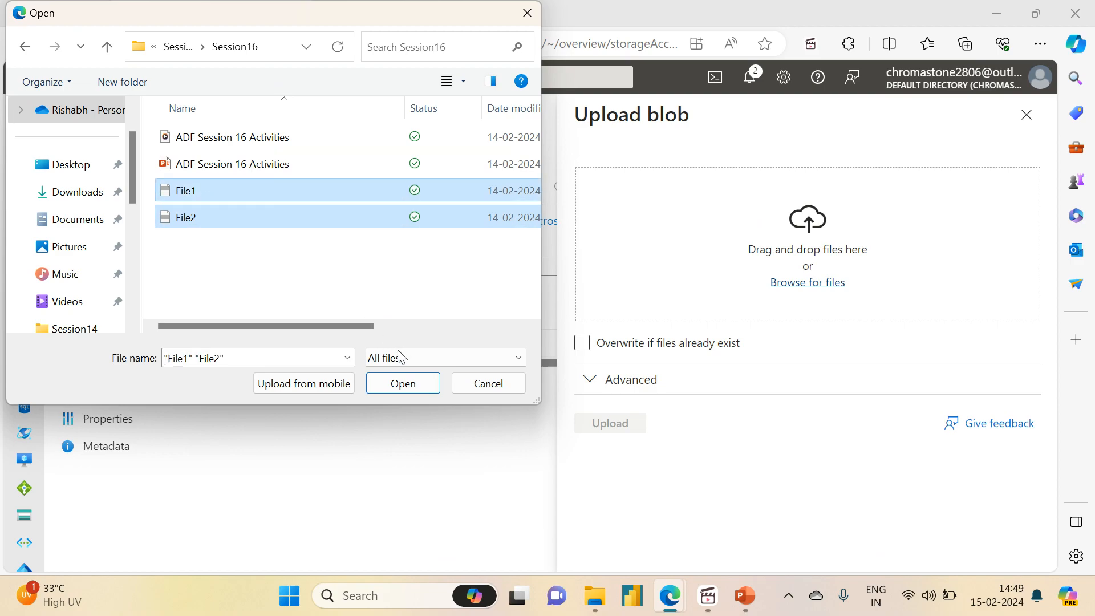
{"action": "left_click", "coordinate": [403, 383]}
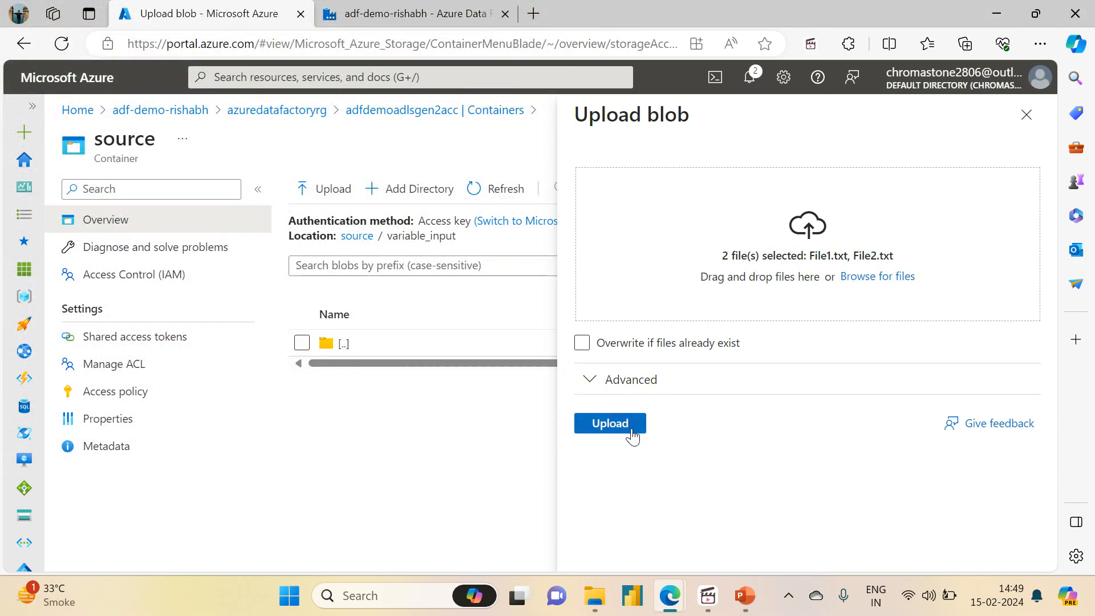
{"action": "left_click", "coordinate": [610, 424]}
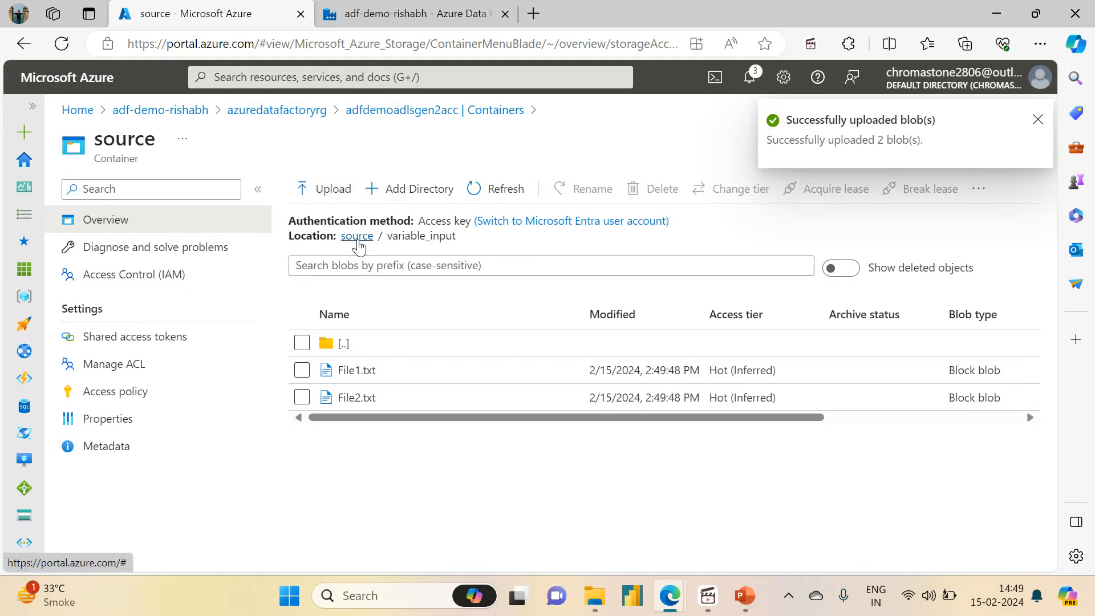
Delete the companies and employees folders from the sink container of the adfdemoadlsgen2acc storage account
{"action": "left_click", "coordinate": [358, 237]}
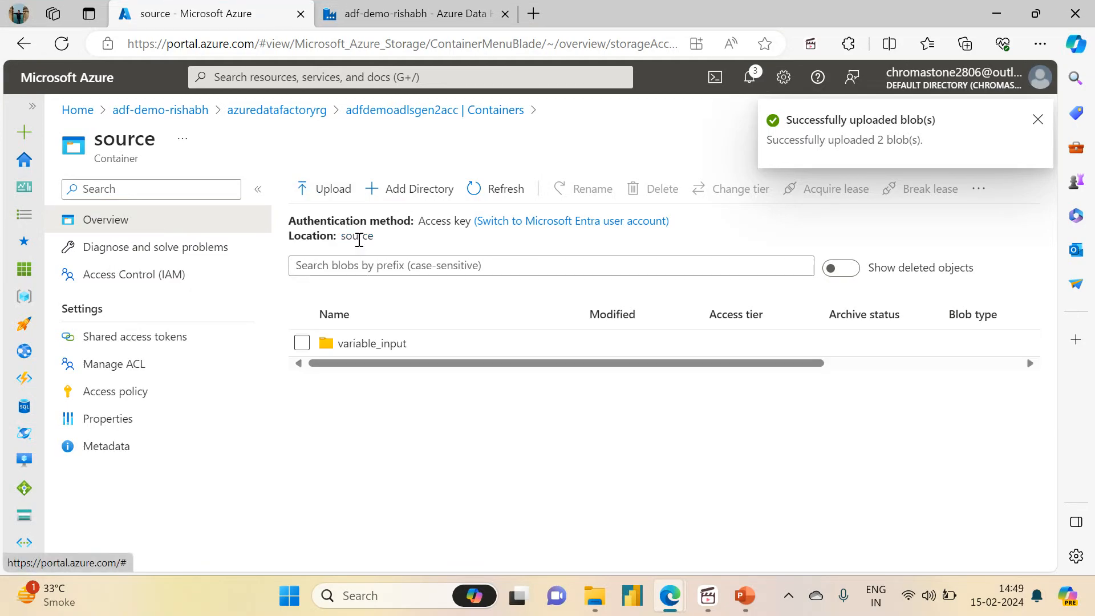
{"action": "left_click", "coordinate": [457, 113]}
{"action": "left_click", "coordinate": [334, 337]}
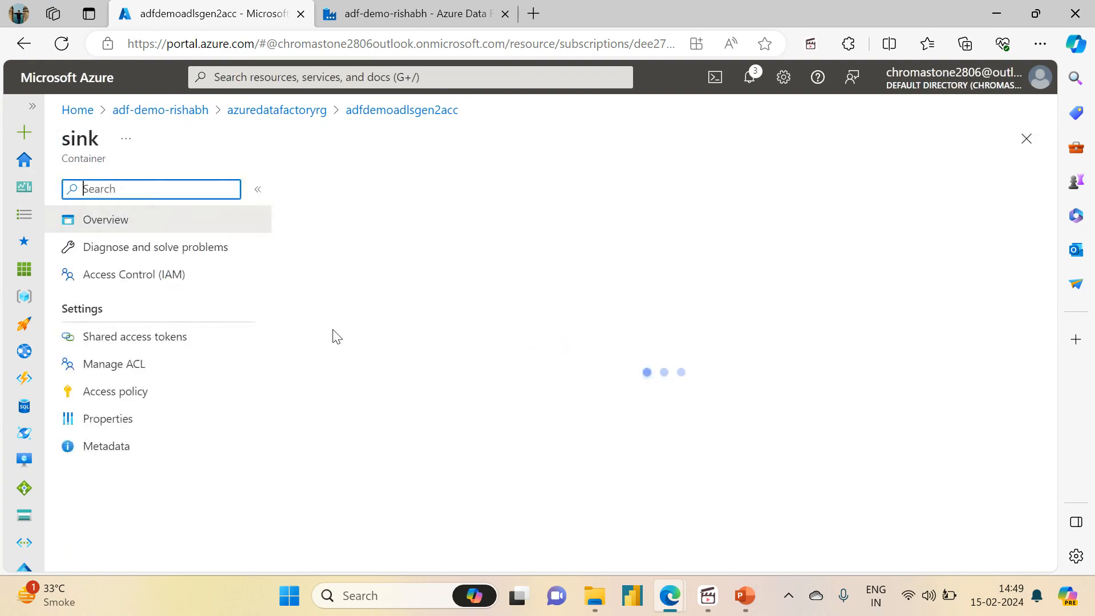
{"action": "left_click", "coordinate": [313, 344]}
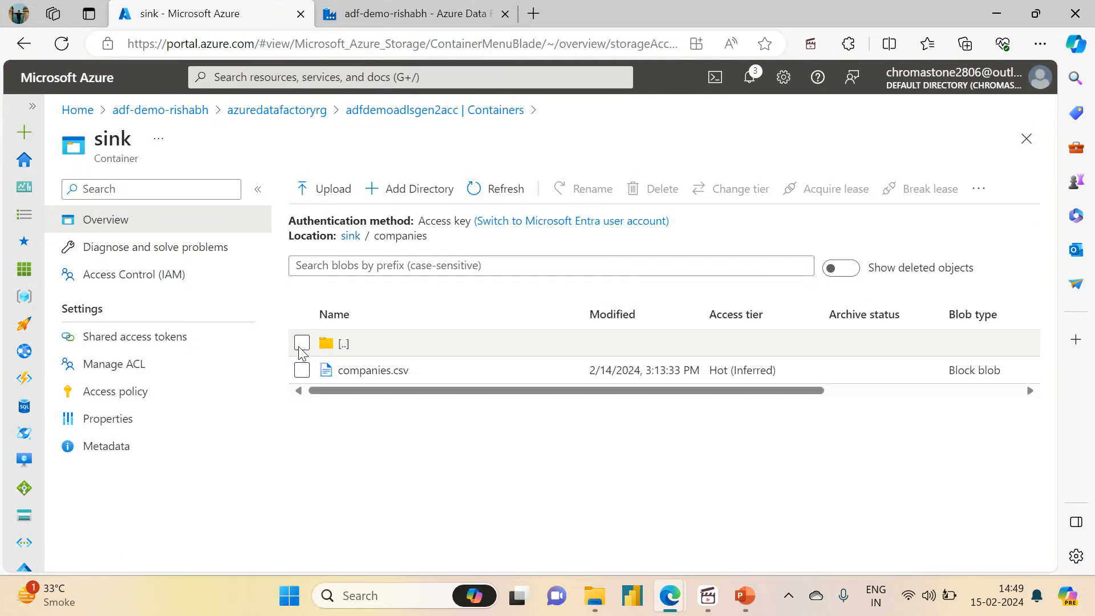
{"action": "left_click", "coordinate": [357, 238]}
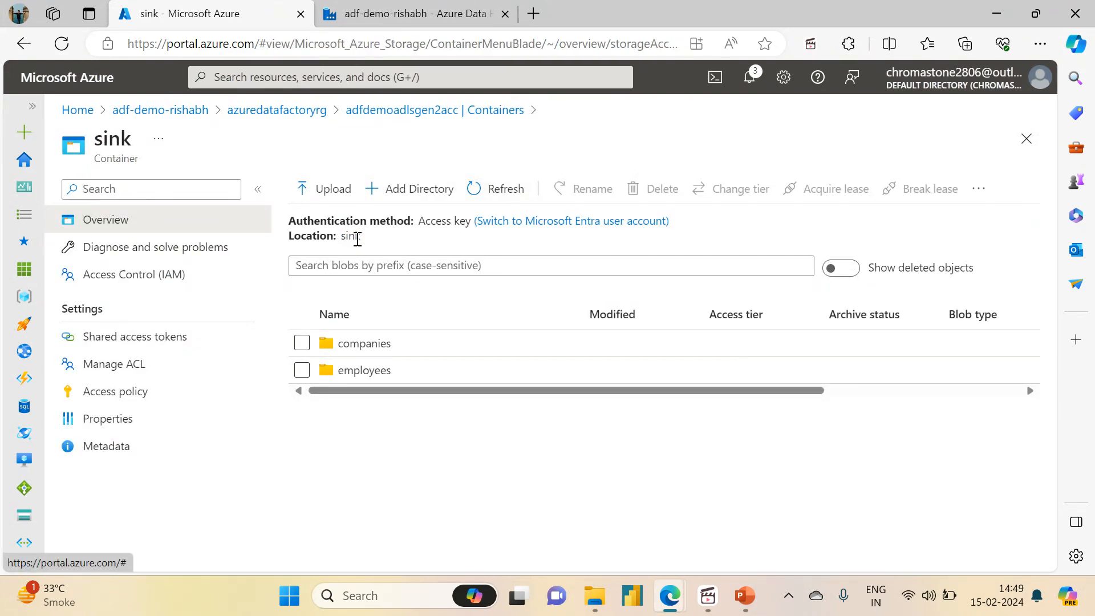
{"action": "left_click", "coordinate": [301, 343]}
{"action": "left_click", "coordinate": [302, 370]}
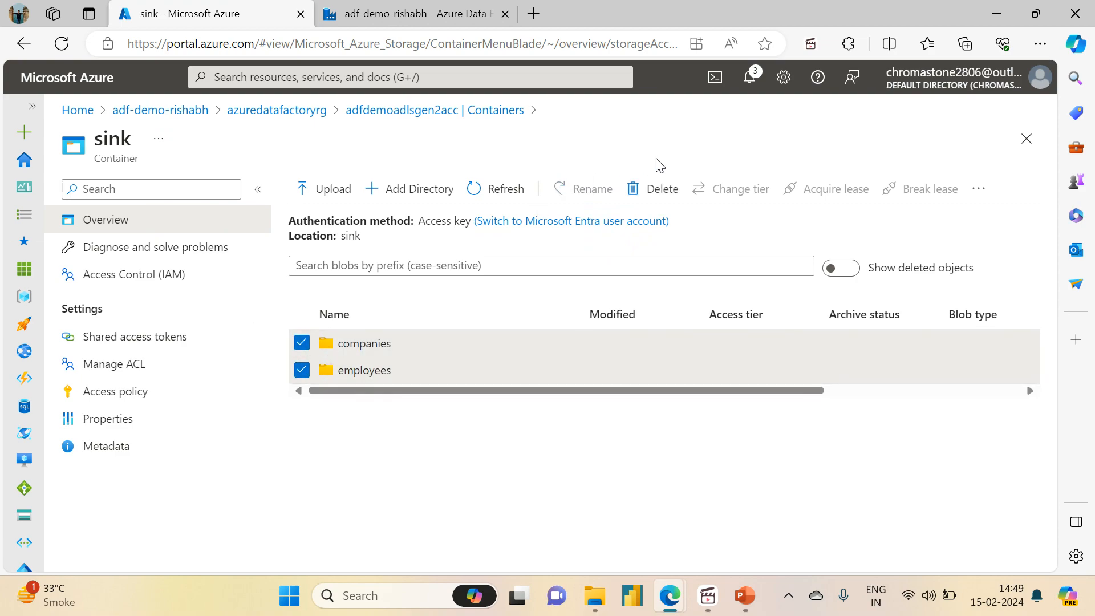
{"action": "left_click", "coordinate": [648, 196]}
{"action": "left_click", "coordinate": [339, 308]}
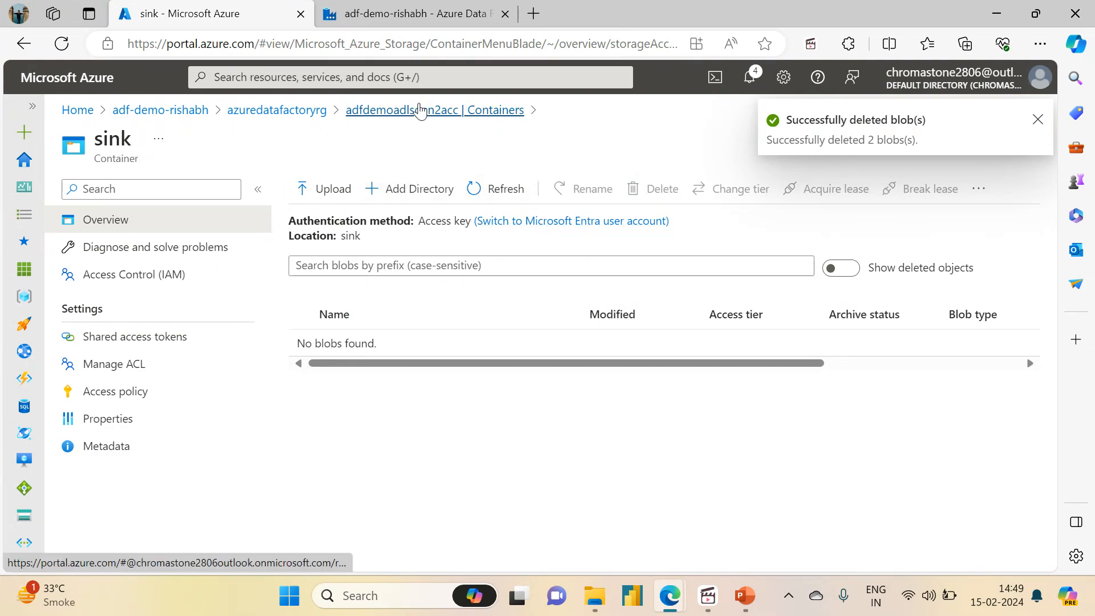
{"action": "left_click", "coordinate": [420, 110]}
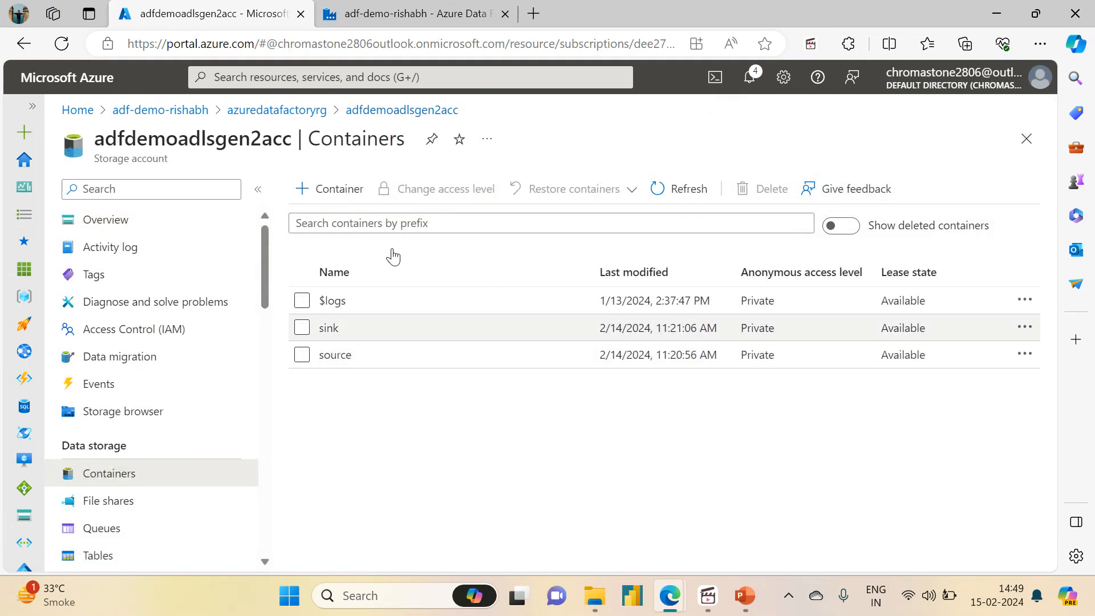
Switch to Data Factory, publish the pending pl_set_variable_demo pipeline and validate it
{"action": "left_click", "coordinate": [416, 13]}
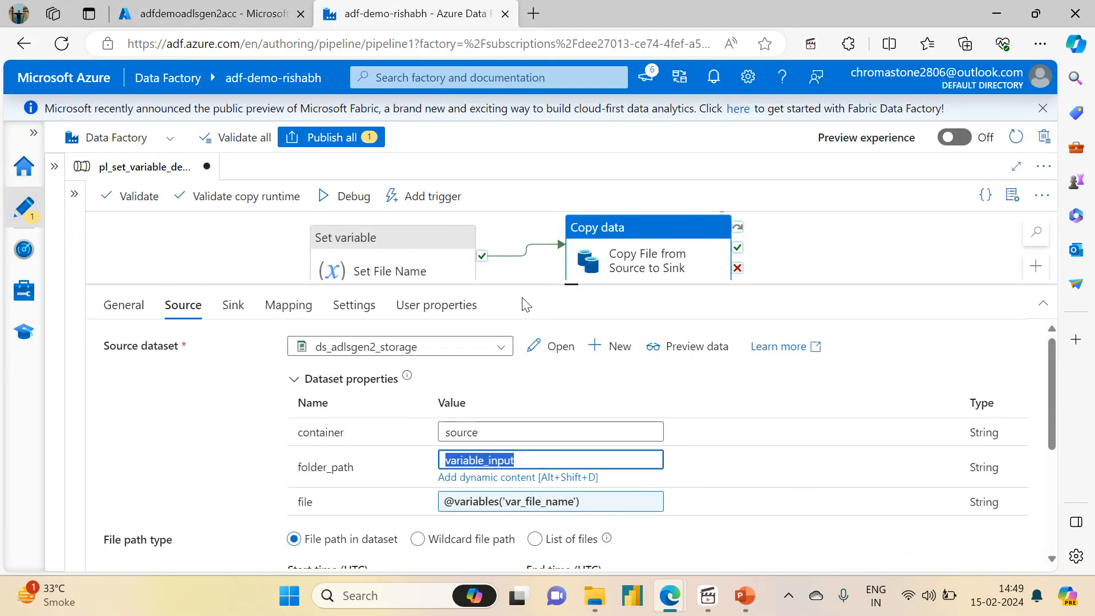
{"action": "left_click", "coordinate": [203, 277]}
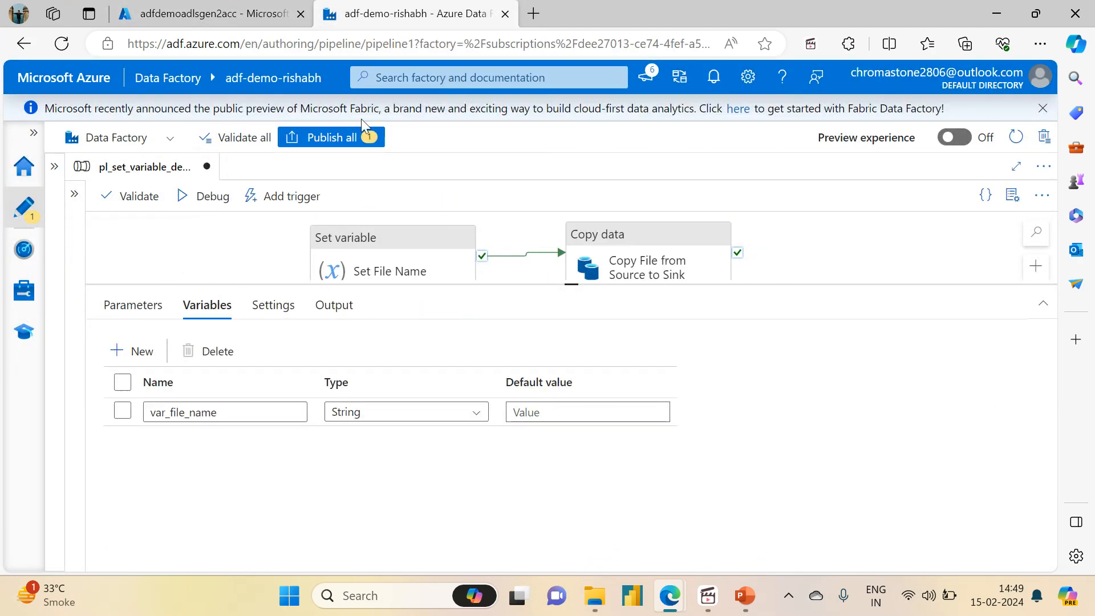
{"action": "left_click", "coordinate": [363, 142]}
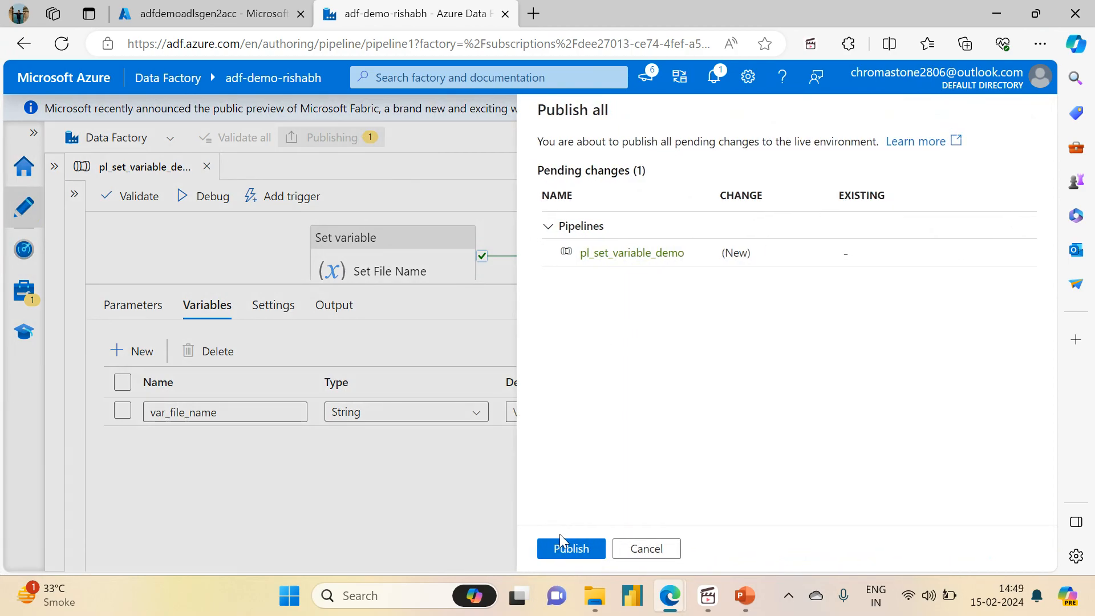
{"action": "left_click", "coordinate": [561, 549]}
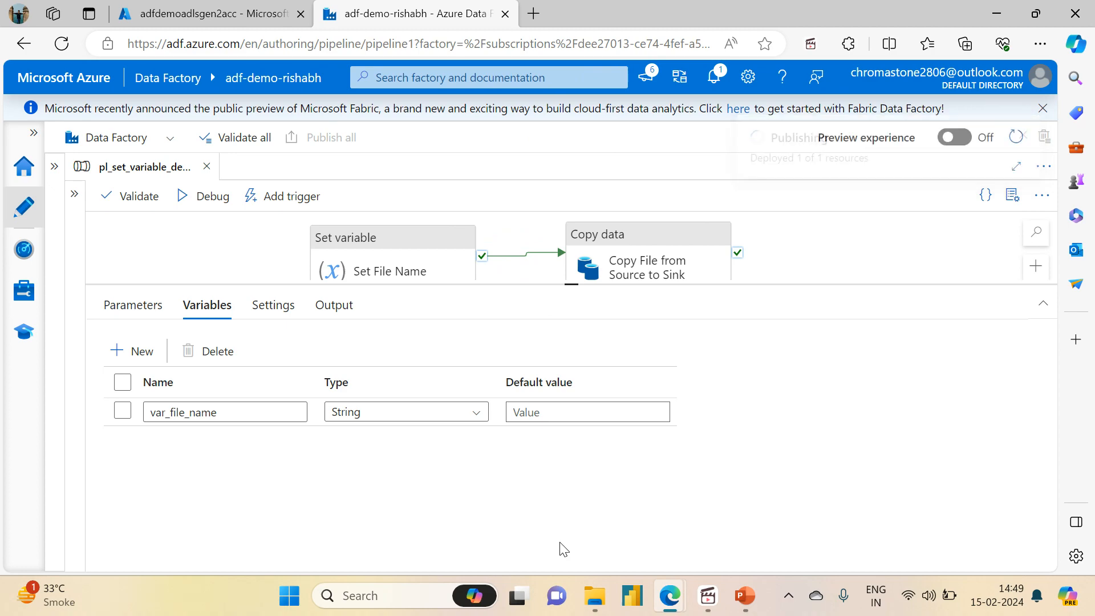
{"action": "left_click", "coordinate": [134, 195]}
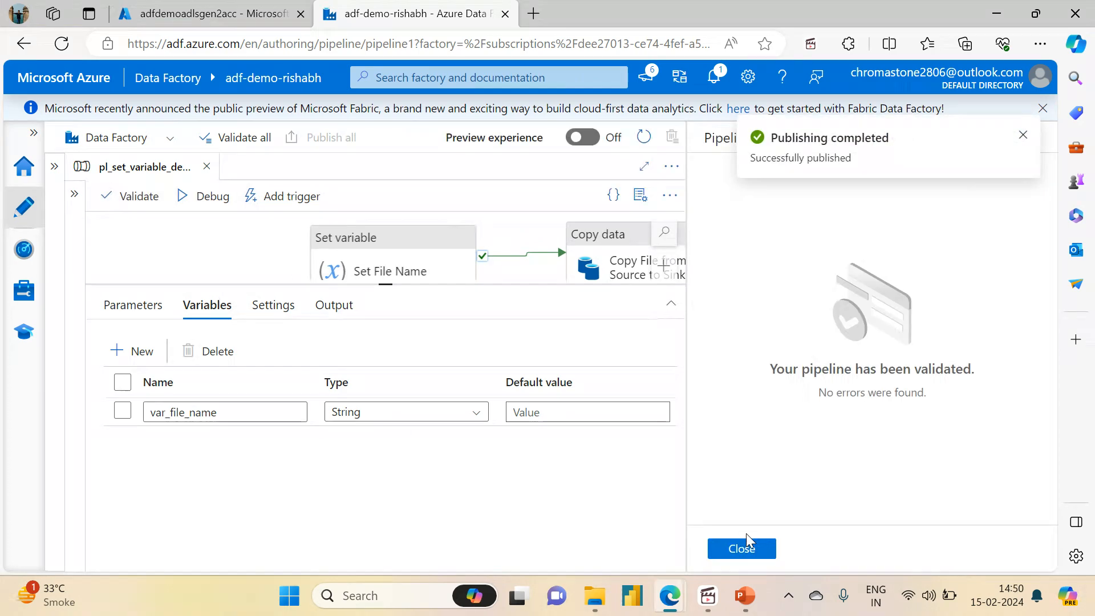
{"action": "left_click", "coordinate": [743, 549]}
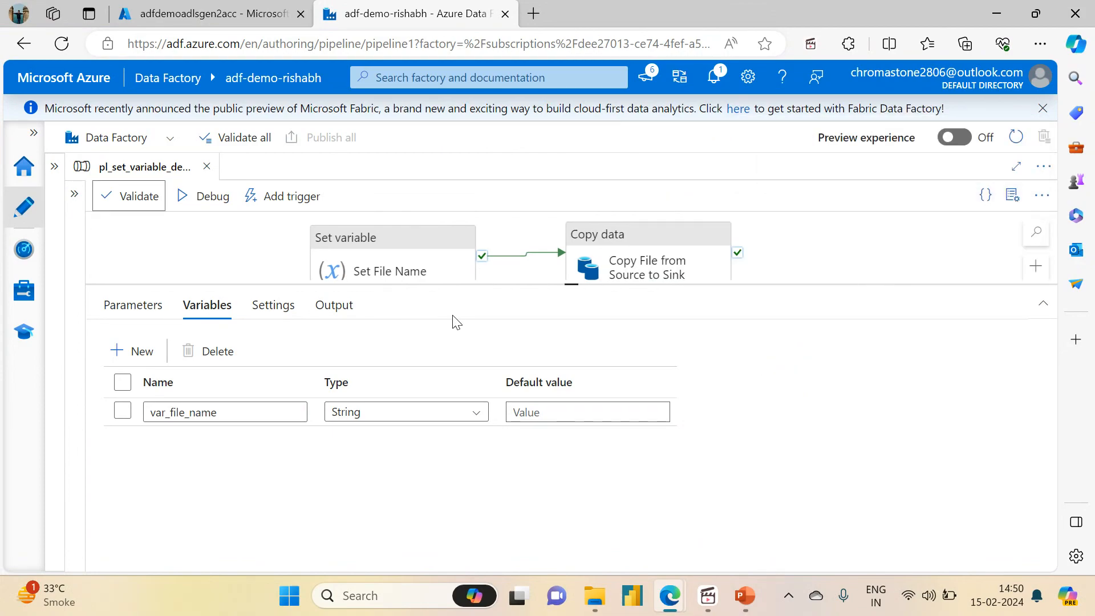
Enlarge the pipeline canvas and open an immediate trigger run for pl_set_variable_demo
{"action": "left_click_drag", "start_coordinate": [574, 287], "coordinate": [559, 386]}
{"action": "left_click_drag", "start_coordinate": [228, 259], "coordinate": [313, 307]}
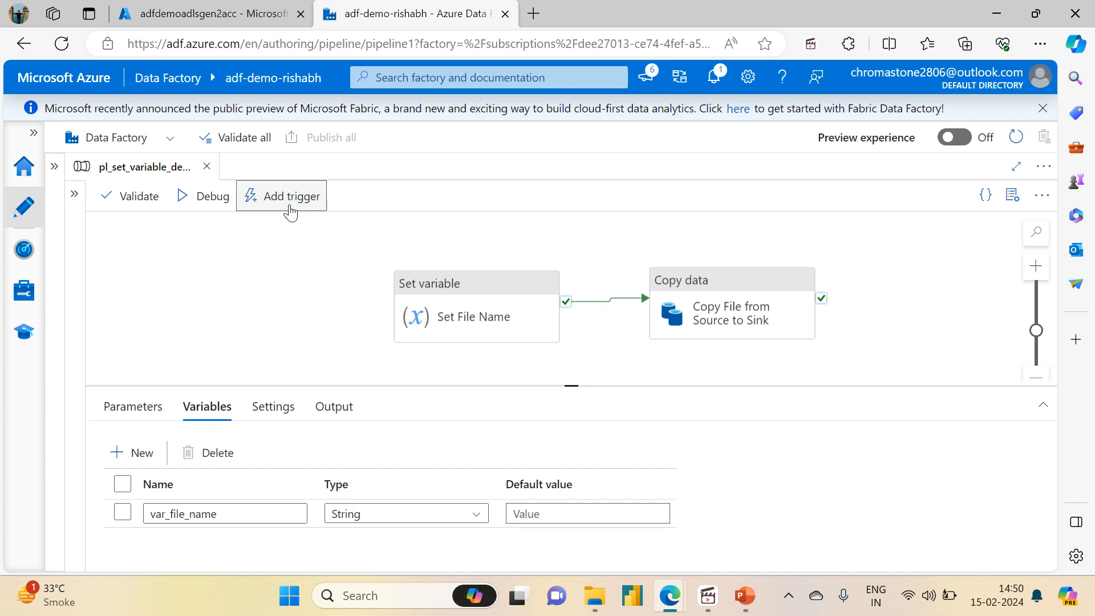
{"action": "left_click", "coordinate": [290, 200]}
{"action": "left_click", "coordinate": [281, 228]}
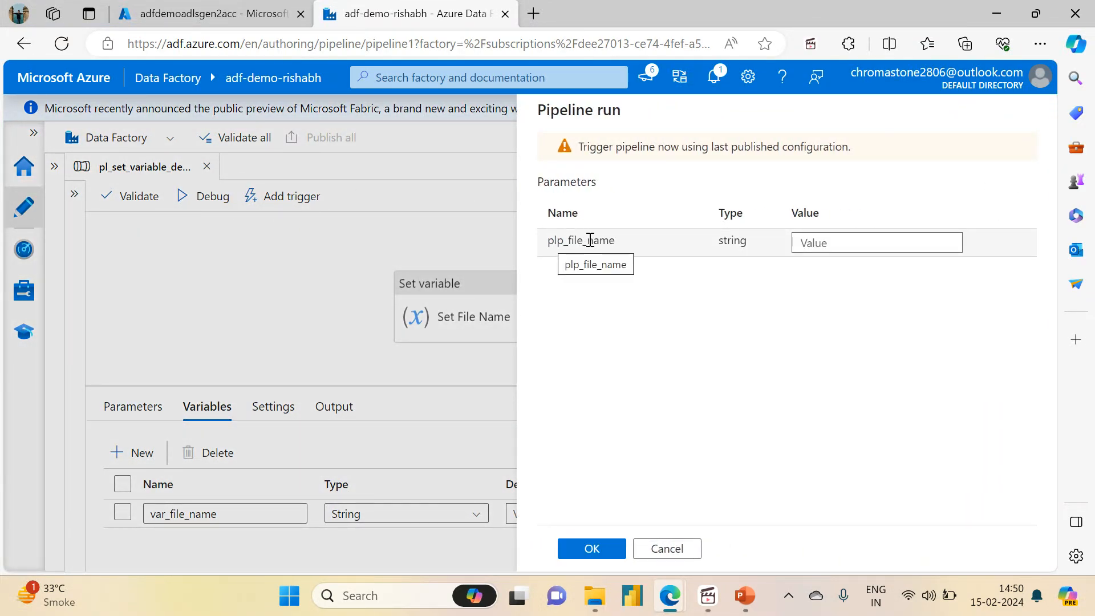
Look up the names of the input text files in the local Session16 folder, then return to the pipeline run form
{"action": "mouse_move", "coordinate": [595, 595]}
{"action": "left_click", "coordinate": [563, 511]}
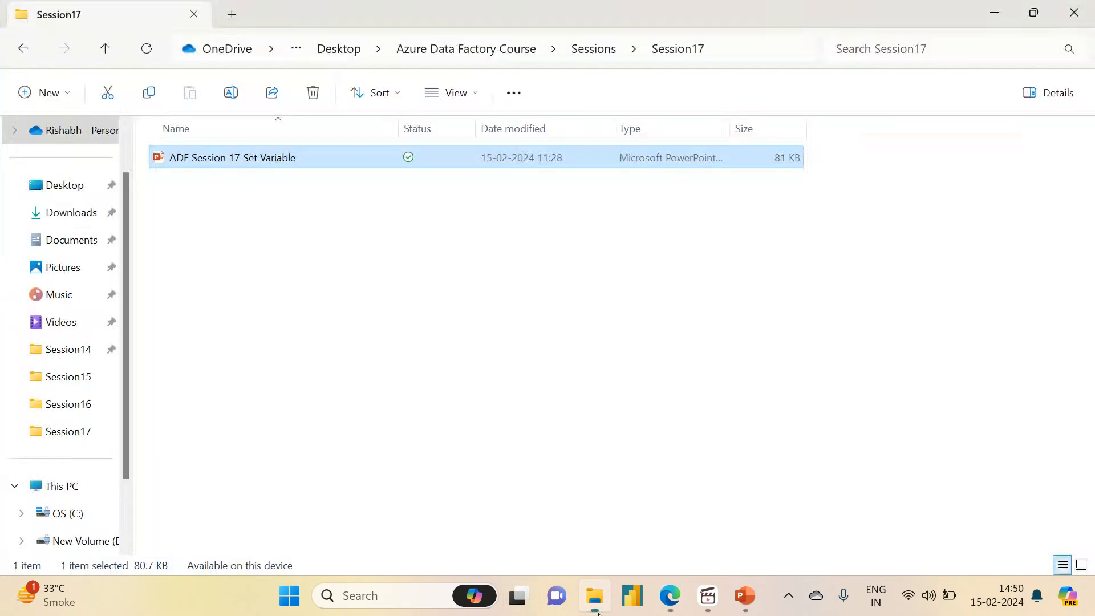
{"action": "left_click", "coordinate": [593, 36]}
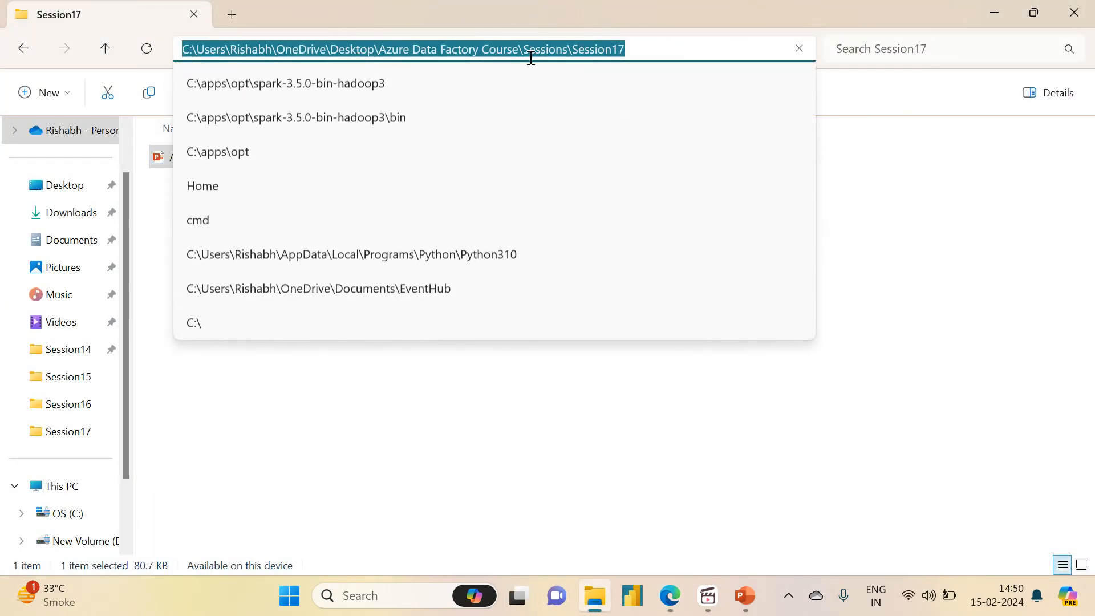
{"action": "left_click", "coordinate": [593, 51]}
{"action": "left_click", "coordinate": [665, 54]}
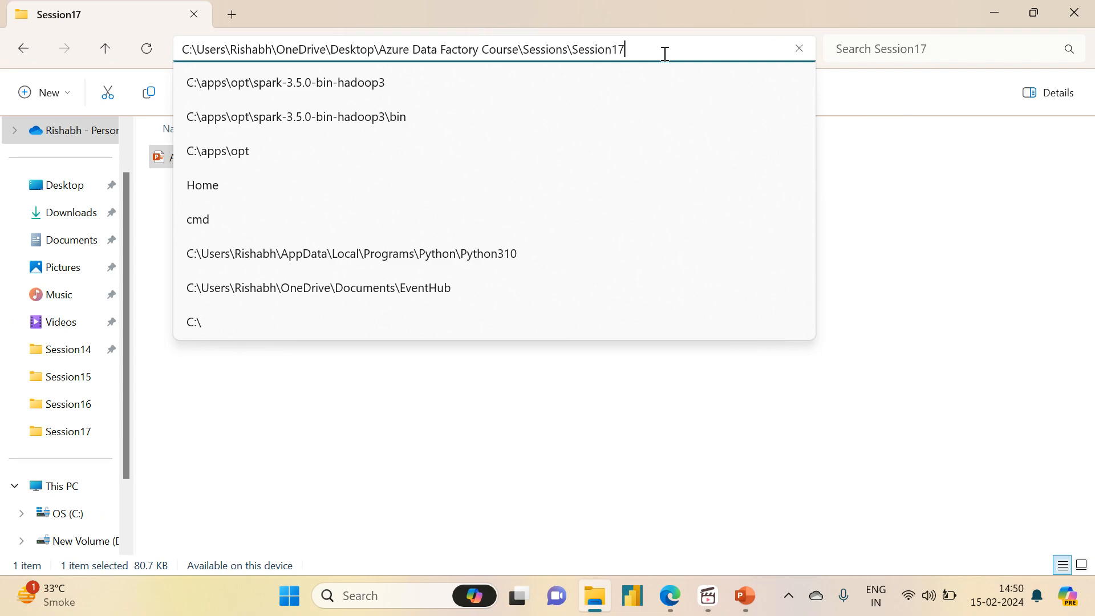
{"action": "key", "text": "BackSpace"}
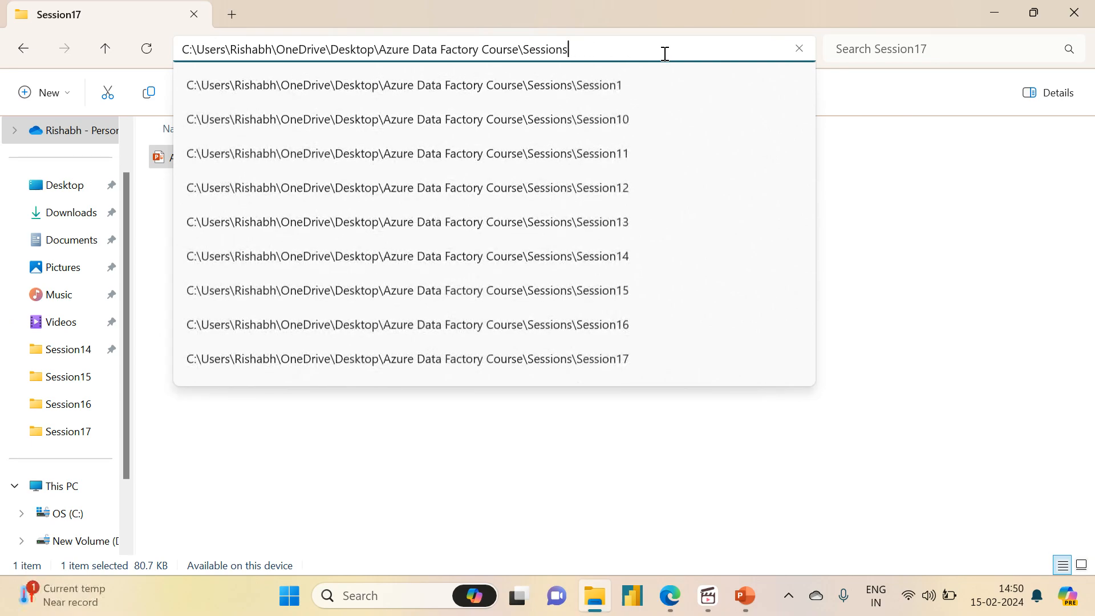
{"action": "key", "text": "Return"}
{"action": "double_click", "coordinate": [197, 518]}
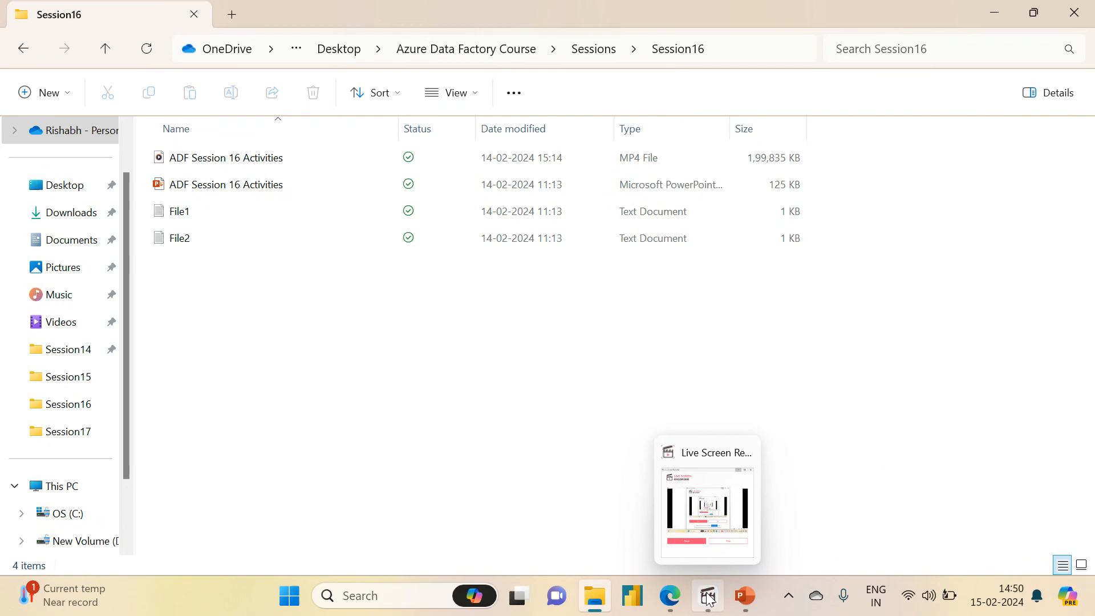
{"action": "mouse_move", "coordinate": [672, 604]}
{"action": "left_click", "coordinate": [611, 508]}
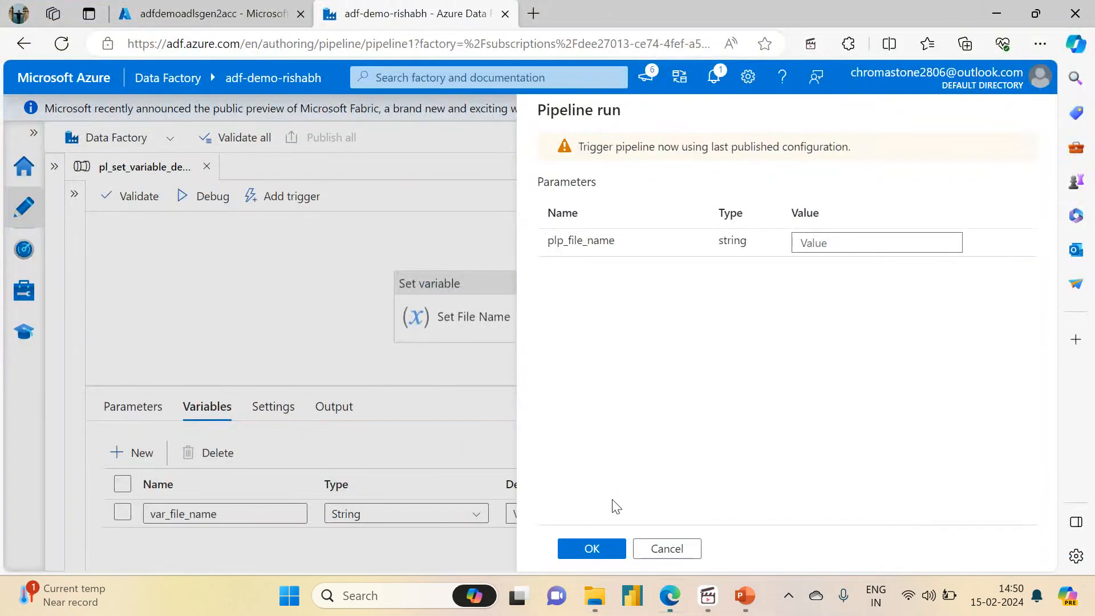
Run the pipeline with the plp_file_name parameter set to File1.txt
{"action": "left_click", "coordinate": [838, 238]}
{"action": "type", "text": "File1.tx"}
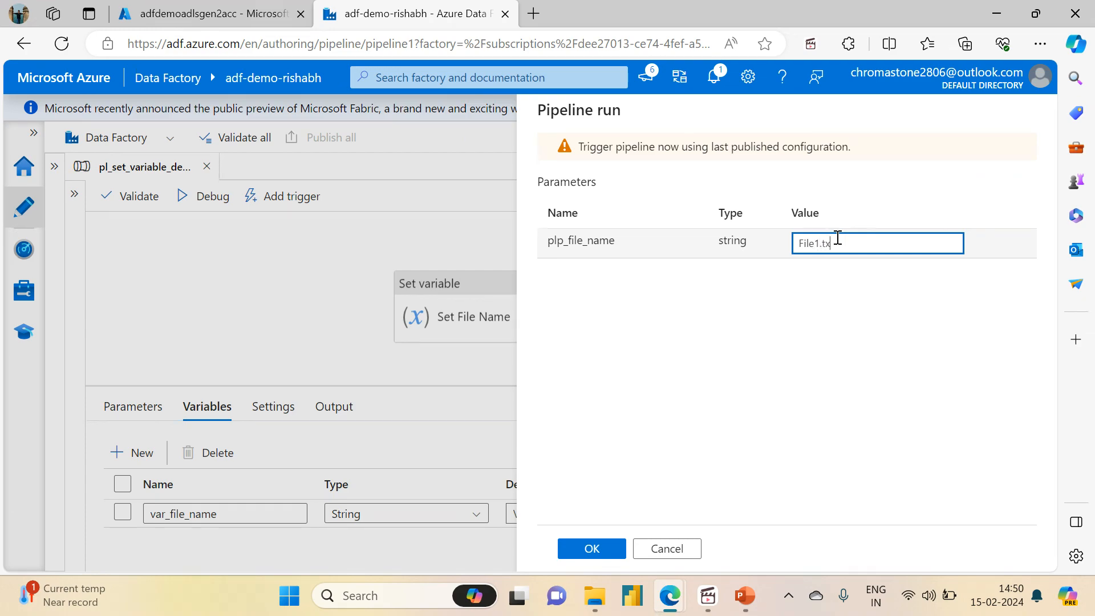
{"action": "left_click", "coordinate": [590, 549]}
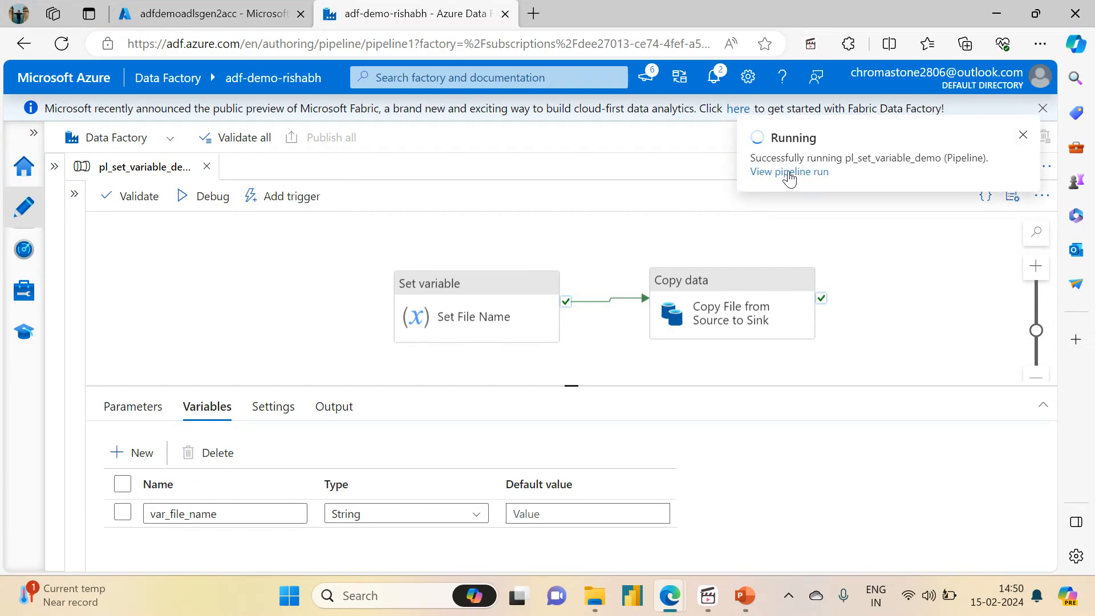
Open the triggered pipeline run's details and examine the variable name and value in the Set File Name activity's input
{"action": "left_click", "coordinate": [789, 171]}
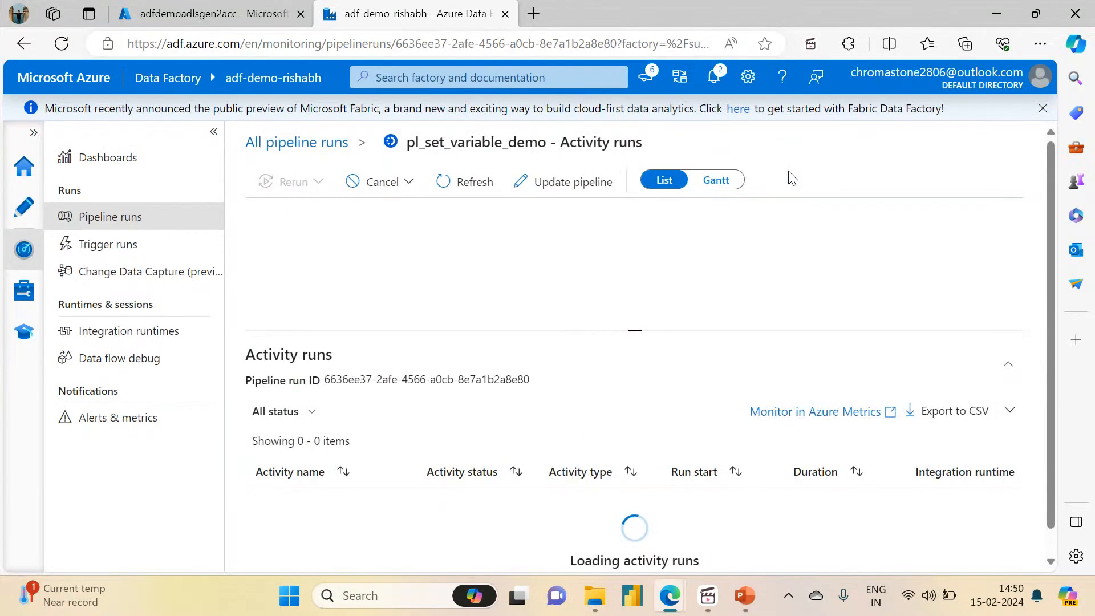
{"action": "left_click_drag", "start_coordinate": [641, 328], "coordinate": [640, 289]}
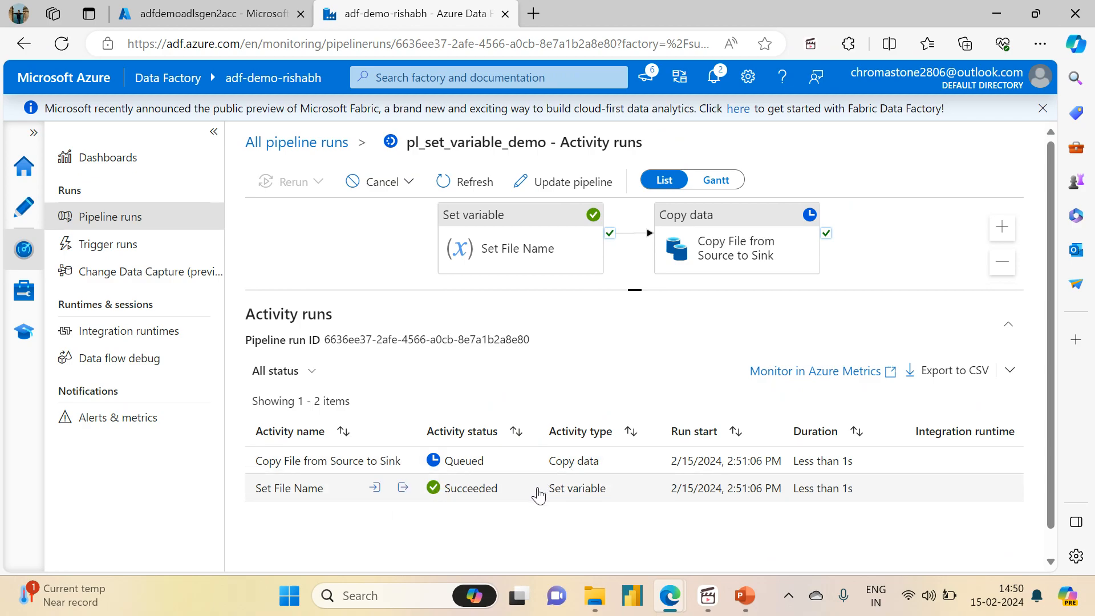
{"action": "left_click", "coordinate": [376, 489]}
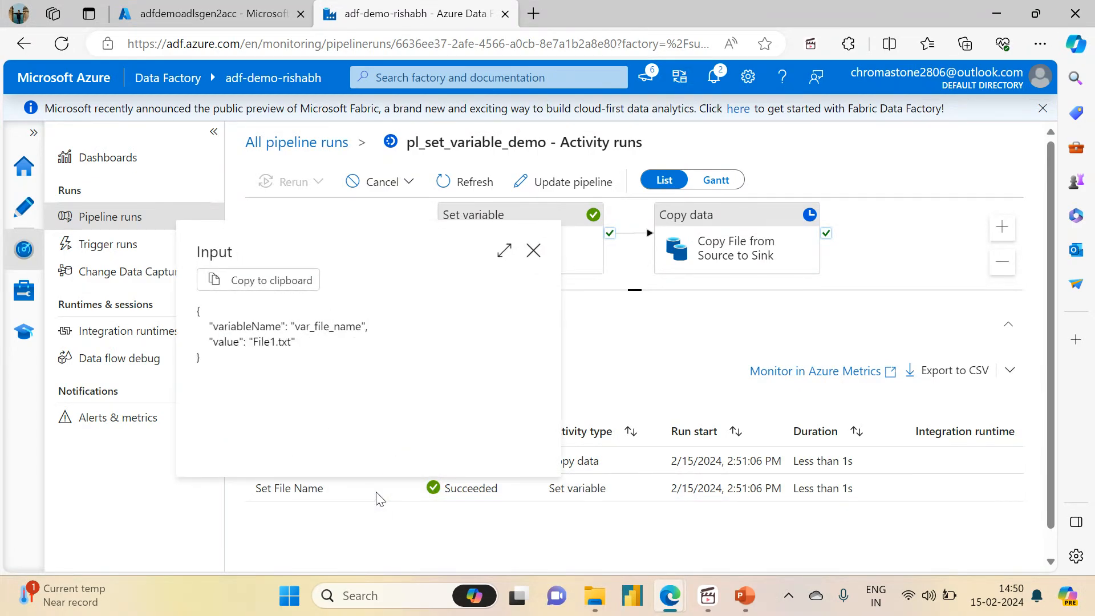
{"action": "left_click_drag", "start_coordinate": [216, 344], "coordinate": [244, 349]}
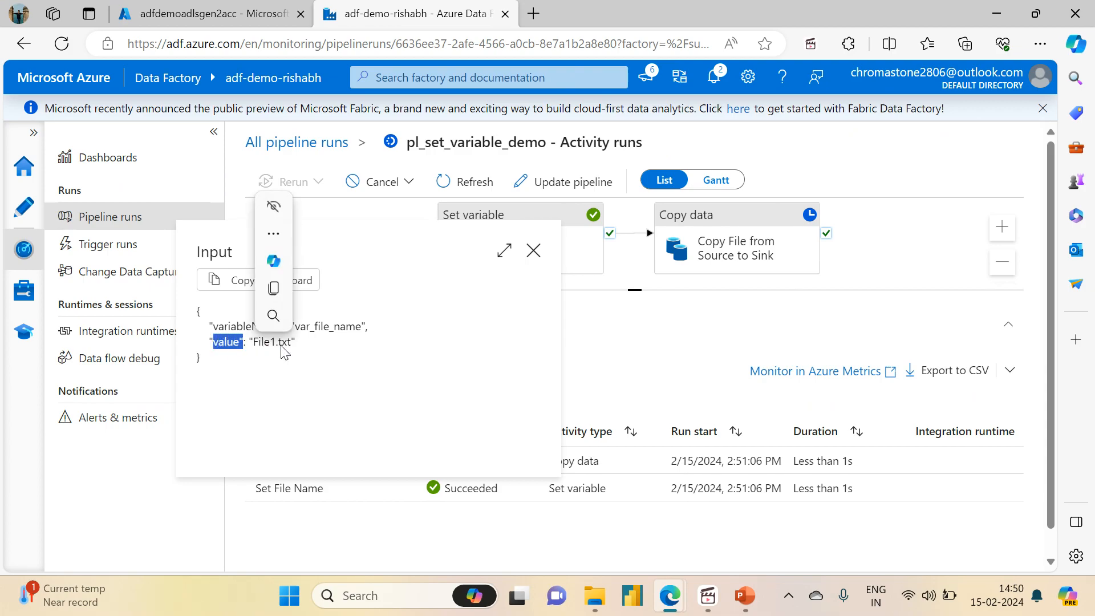
{"action": "left_click_drag", "start_coordinate": [318, 327], "coordinate": [321, 328]}
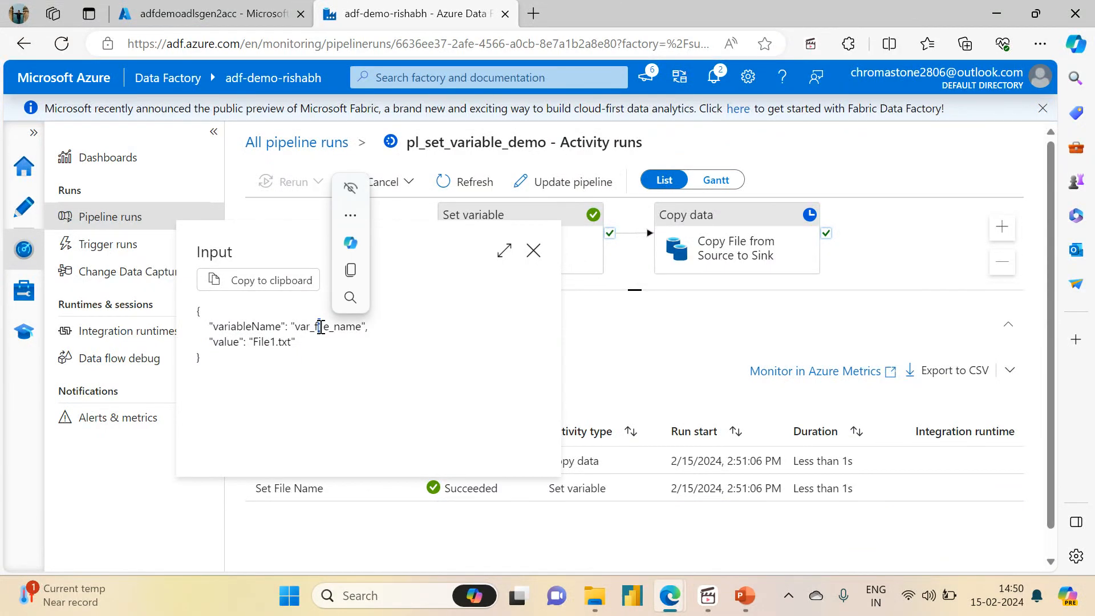
{"action": "left_click_drag", "start_coordinate": [253, 342], "coordinate": [258, 341]}
{"action": "triple_click", "coordinate": [257, 341]}
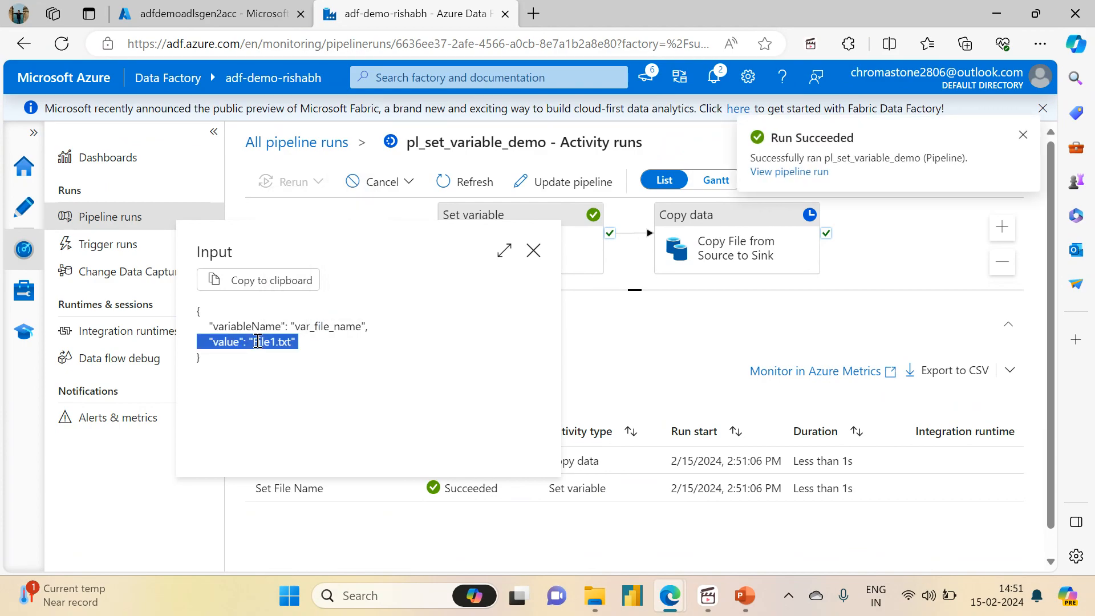
{"action": "left_click", "coordinate": [533, 251]}
Examine the variable name and value in the Set File Name activity's output
{"action": "mouse_move", "coordinate": [362, 484]}
{"action": "left_click", "coordinate": [403, 489]}
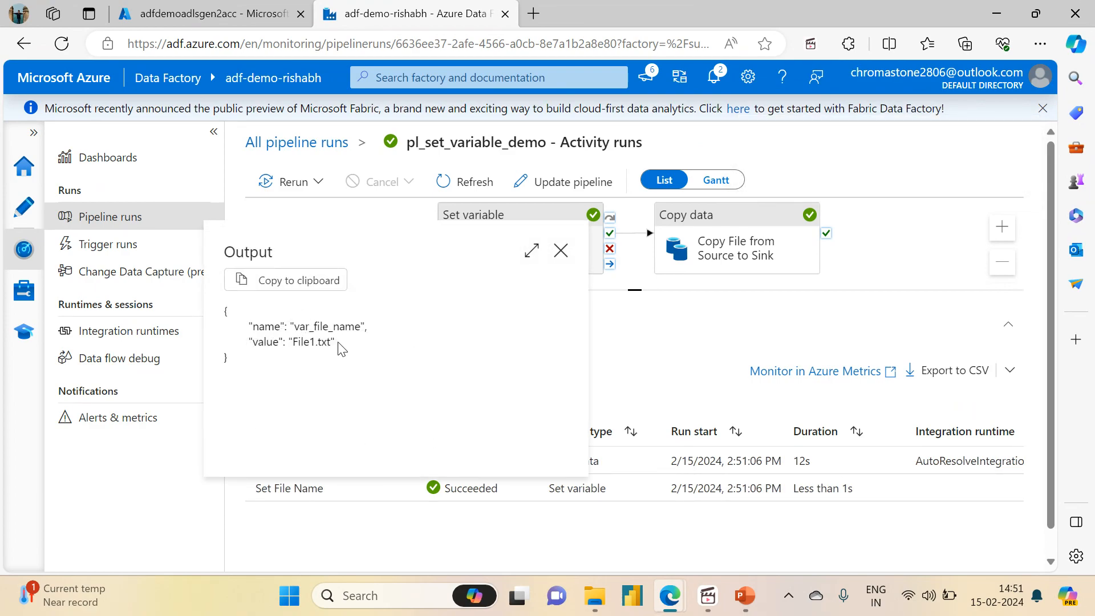
{"action": "left_click_drag", "start_coordinate": [340, 347], "coordinate": [251, 317]}
{"action": "left_click", "coordinate": [568, 254]}
{"action": "left_click", "coordinate": [567, 256]}
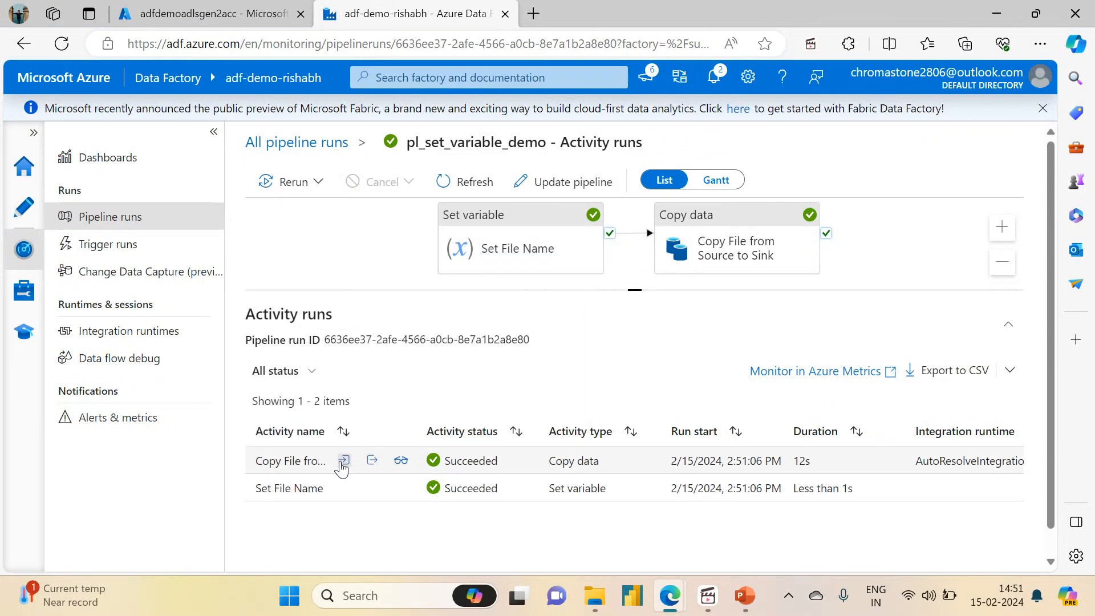
Examine the input of the Copy File from Source to Sink activity run
{"action": "left_click", "coordinate": [342, 464]}
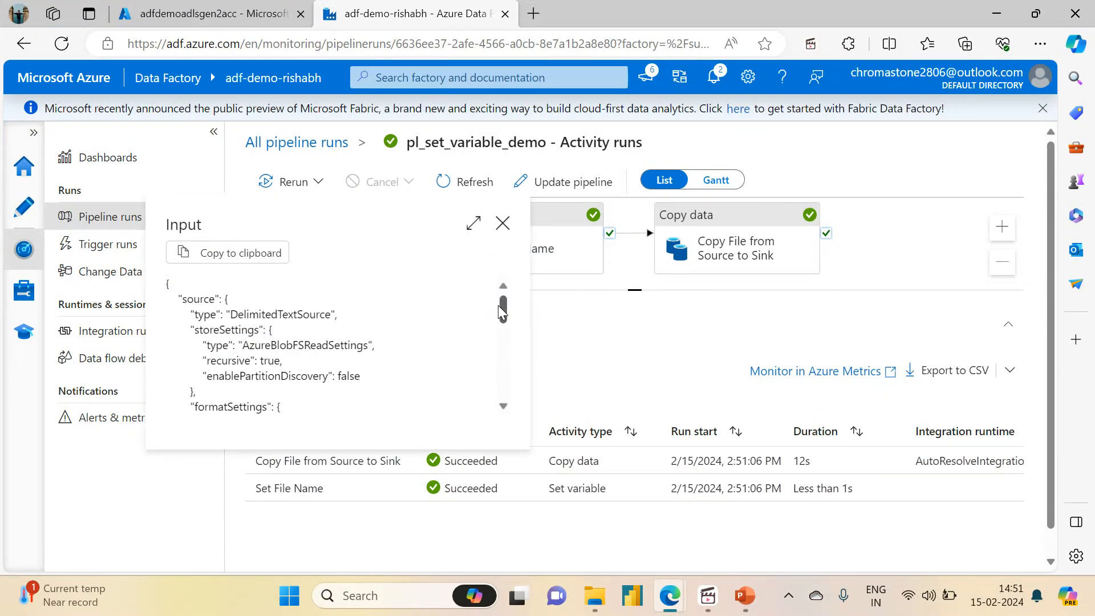
{"action": "mouse_move", "coordinate": [502, 306]}
{"action": "left_mouse_down"}
{"action": "mouse_move", "coordinate": [485, 405]}
{"action": "mouse_move", "coordinate": [498, 285]}
{"action": "left_mouse_up"}
{"action": "left_click", "coordinate": [504, 223]}
Examine the output JSON and the copy performance details of the Copy File from Source to Sink activity run
{"action": "mouse_move", "coordinate": [369, 463]}
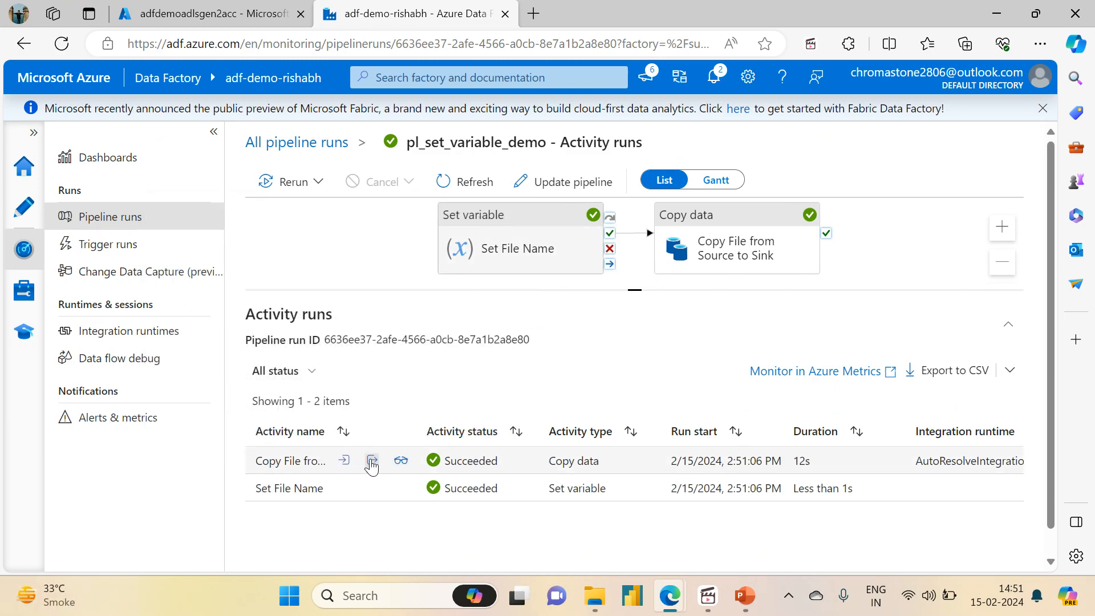
{"action": "left_click", "coordinate": [370, 462]}
{"action": "left_click_drag", "start_coordinate": [540, 308], "coordinate": [516, 391]}
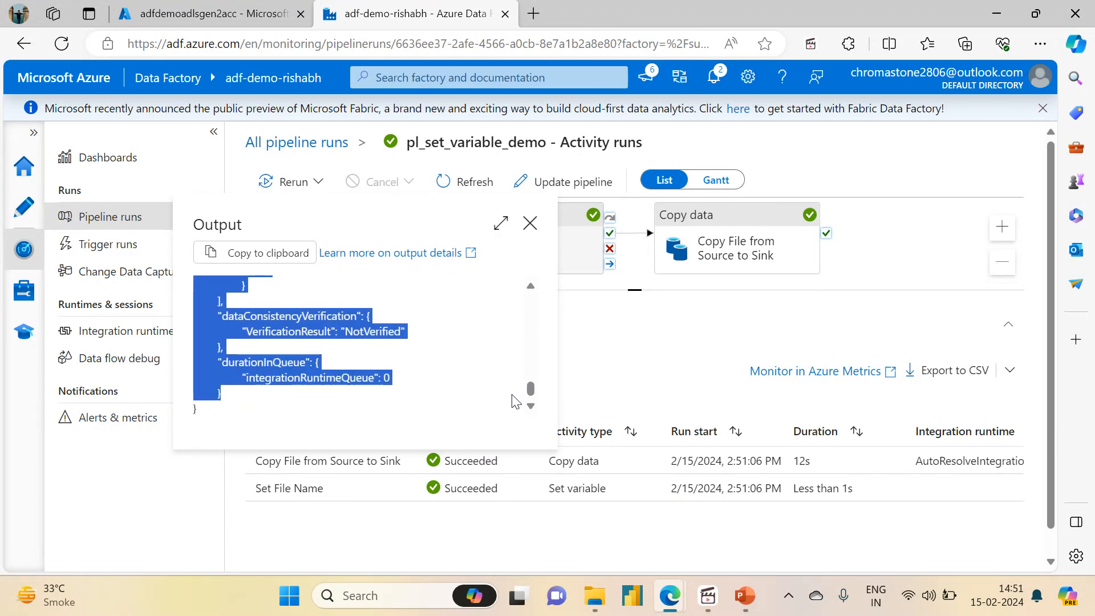
{"action": "scroll", "coordinate": [533, 287], "scroll_direction": "up", "scroll_amount": 3}
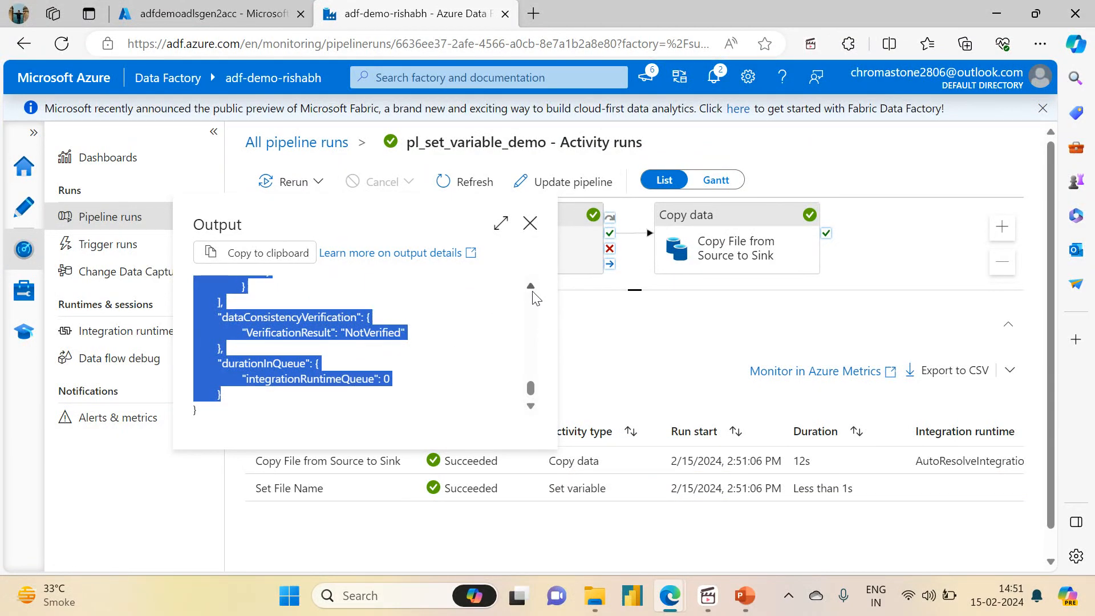
{"action": "left_click", "coordinate": [400, 332]}
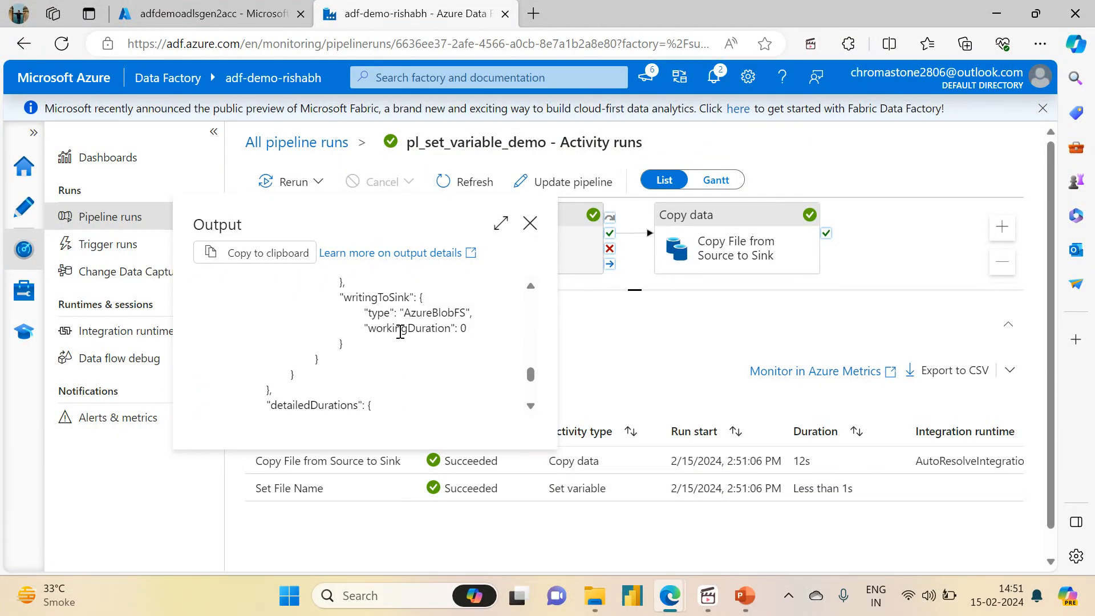
{"action": "scroll", "coordinate": [532, 291], "scroll_direction": "up", "scroll_amount": 6}
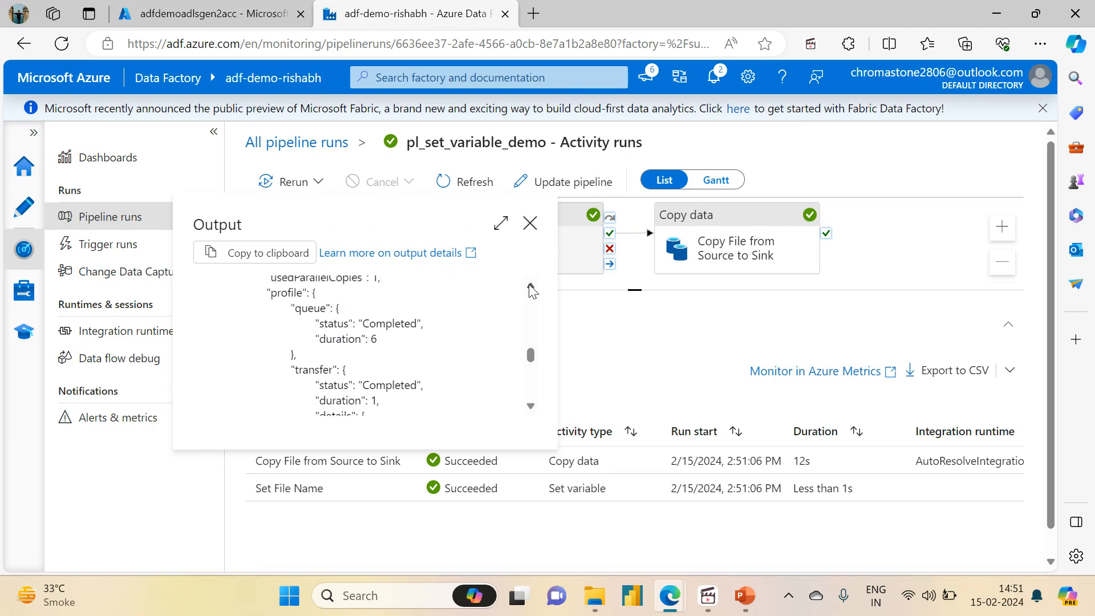
{"action": "scroll", "coordinate": [531, 291], "scroll_direction": "up", "scroll_amount": 5}
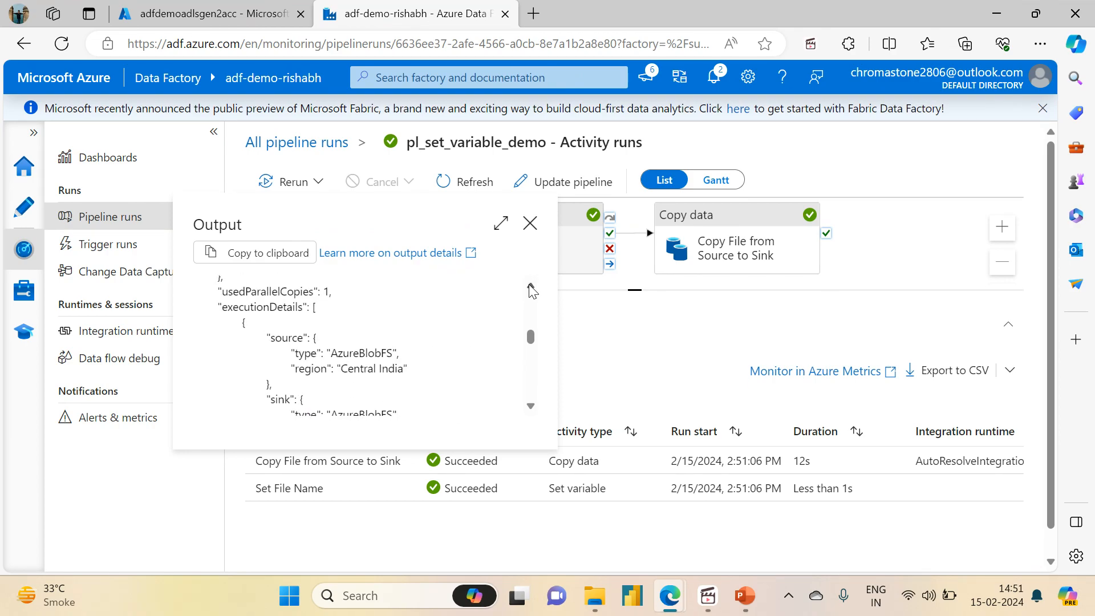
{"action": "scroll", "coordinate": [531, 291], "scroll_direction": "up", "scroll_amount": 5}
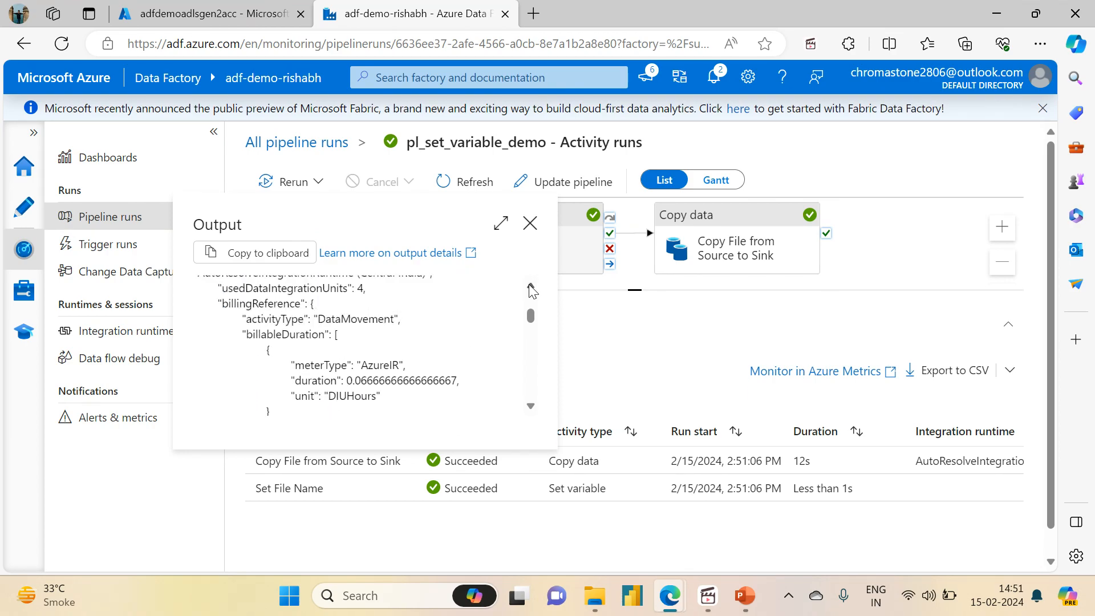
{"action": "scroll", "coordinate": [532, 291], "scroll_direction": "up", "scroll_amount": 2}
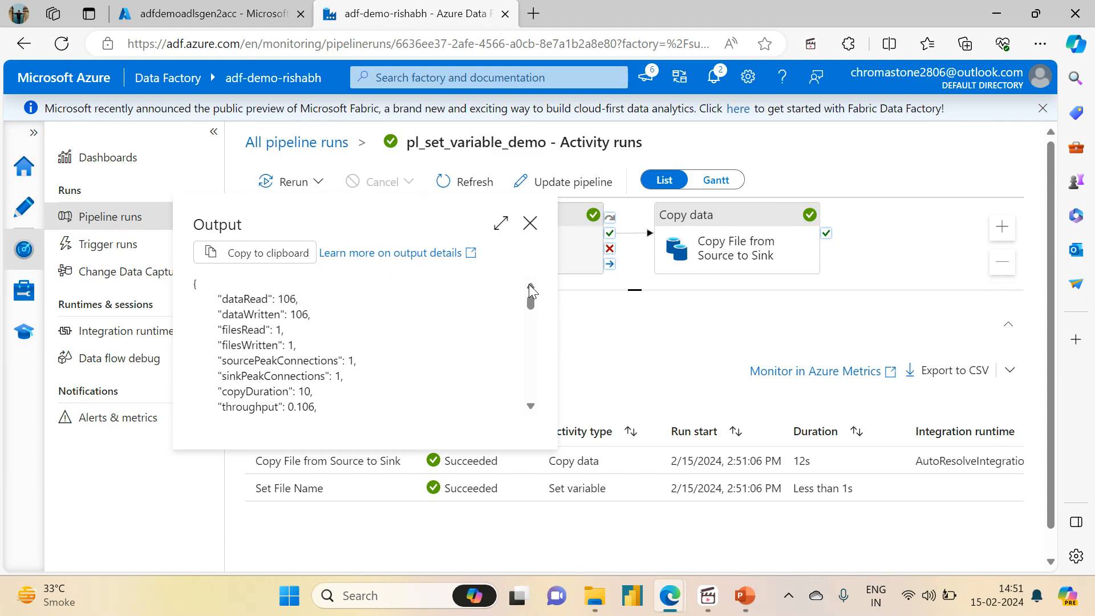
{"action": "left_click", "coordinate": [528, 227]}
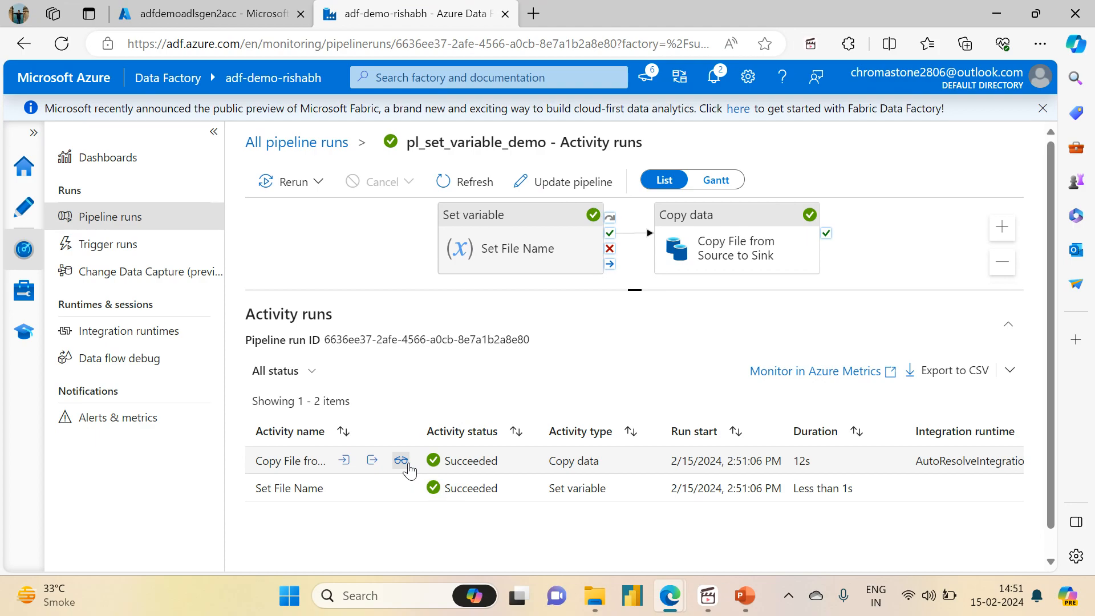
{"action": "left_click", "coordinate": [407, 465]}
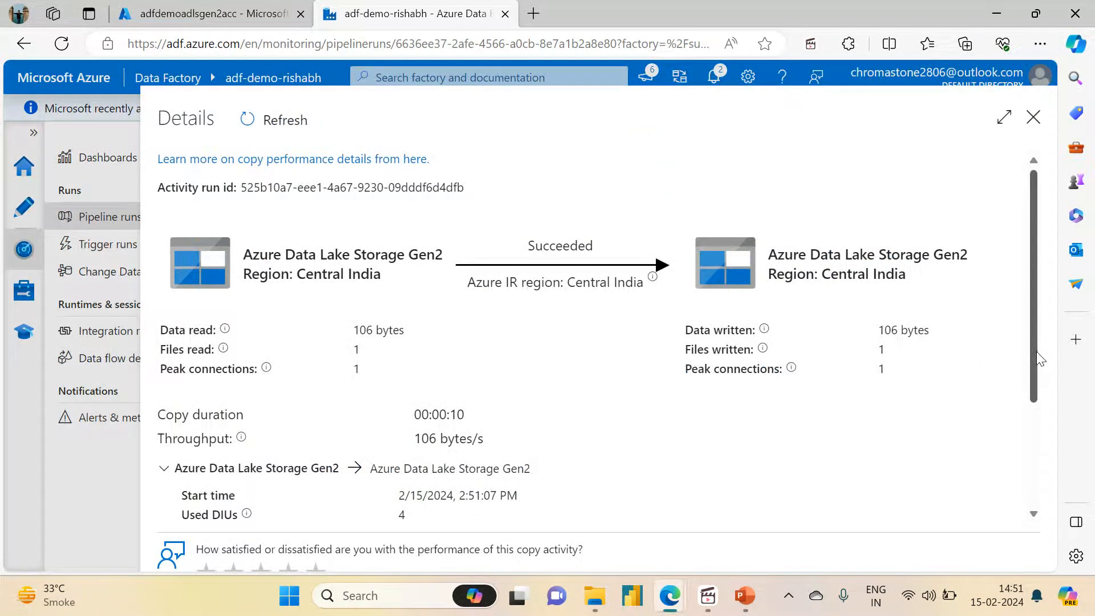
{"action": "left_click_drag", "start_coordinate": [1036, 352], "coordinate": [1023, 321]}
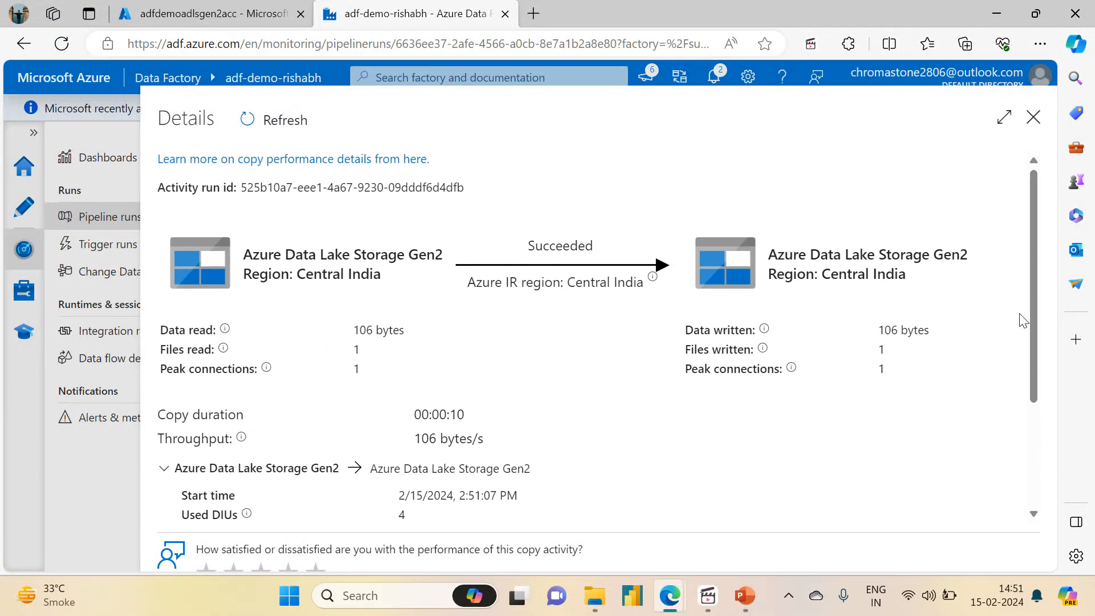
Check the sink container's variable_output folder for the copied file, then return to the pipeline run and close the copy details
{"action": "left_click", "coordinate": [209, 8]}
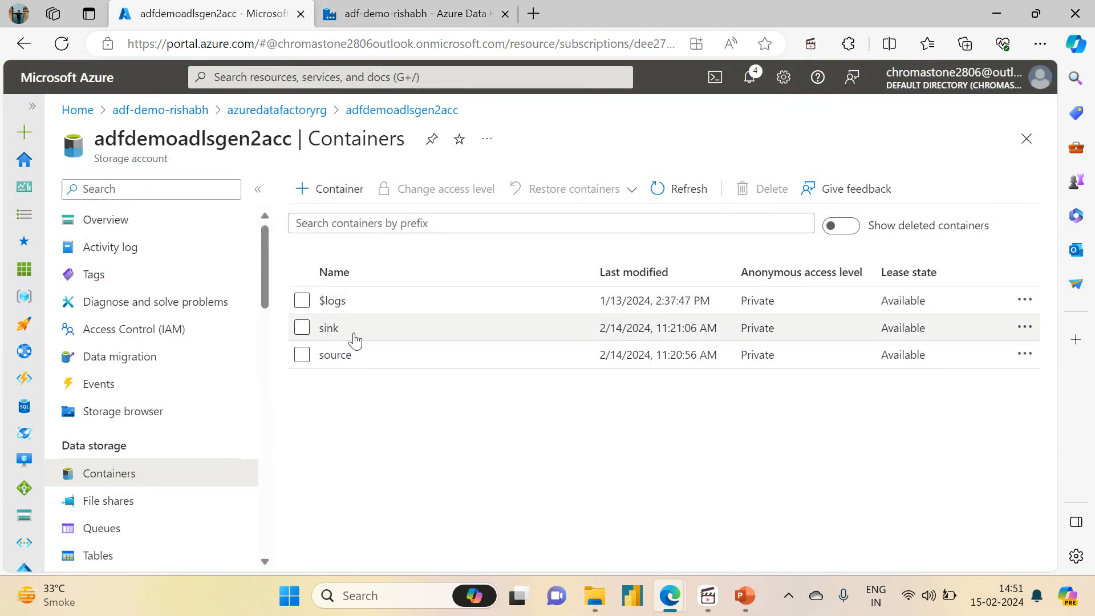
{"action": "left_click", "coordinate": [335, 330]}
{"action": "left_click", "coordinate": [360, 343]}
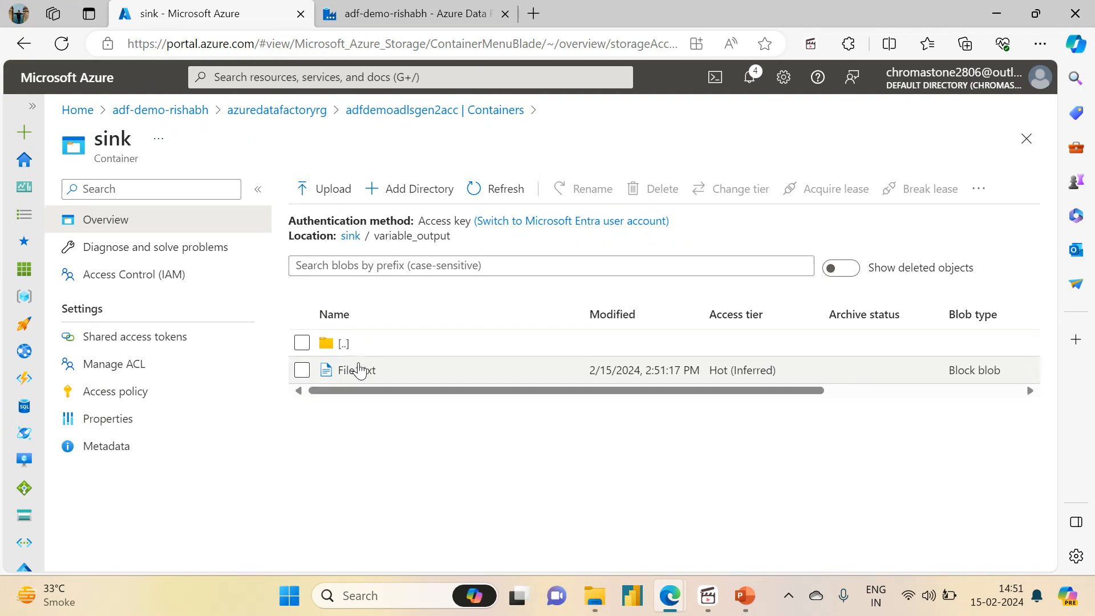
{"action": "left_click", "coordinate": [429, 12]}
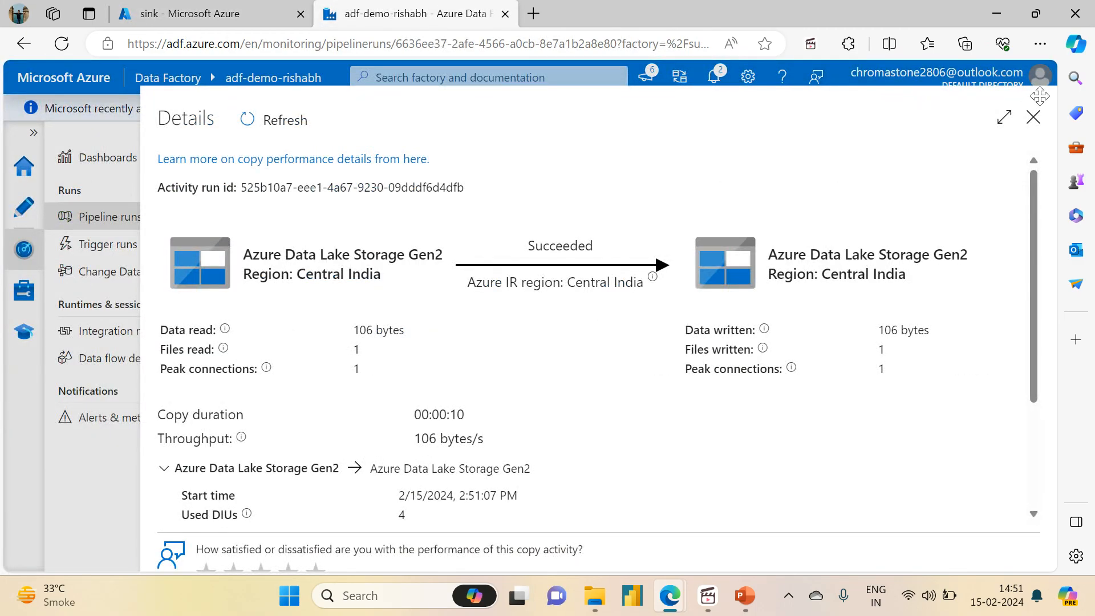
{"action": "left_click", "coordinate": [1034, 117]}
Trigger pl_set_variable_demo from the authoring view with the plp_file_name parameter set to File2.txt
{"action": "left_click", "coordinate": [19, 213]}
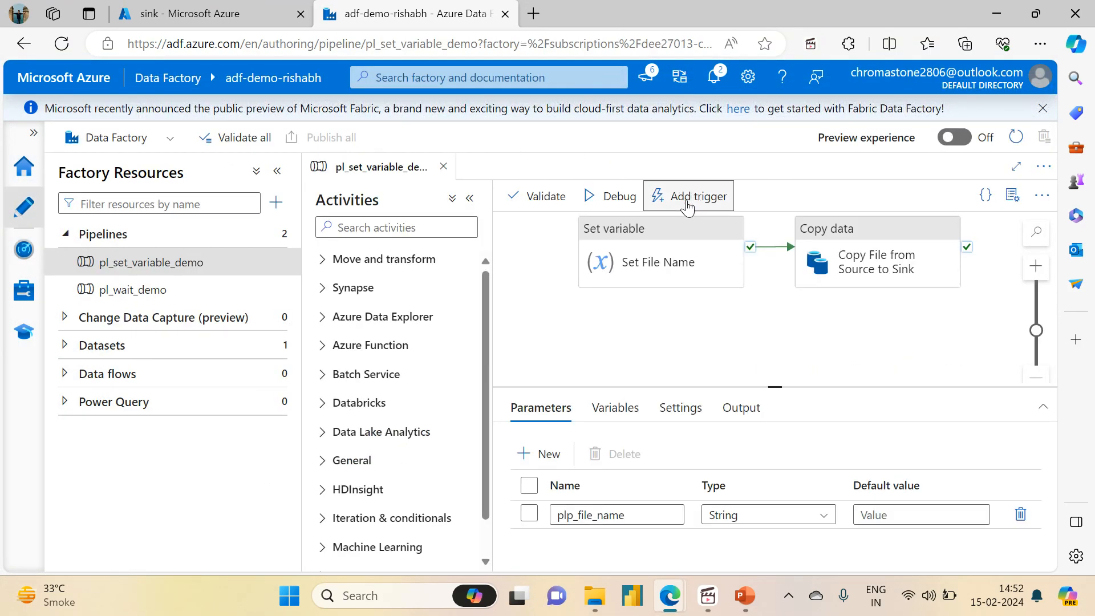
{"action": "left_click", "coordinate": [687, 197]}
{"action": "left_click", "coordinate": [677, 226]}
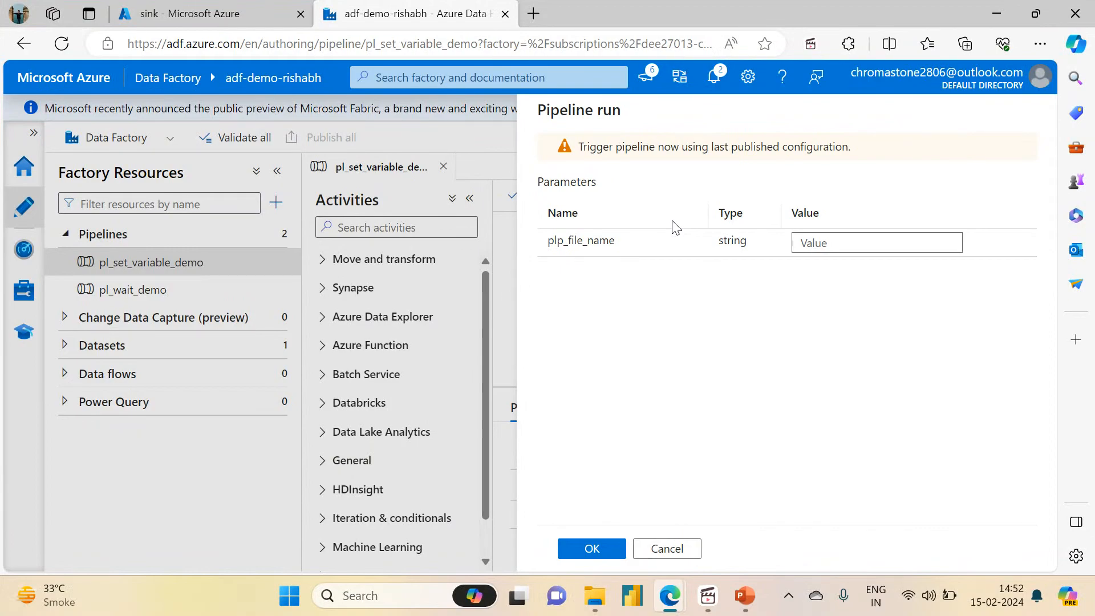
{"action": "left_click", "coordinate": [841, 244]}
{"action": "type", "text": "Fi"}
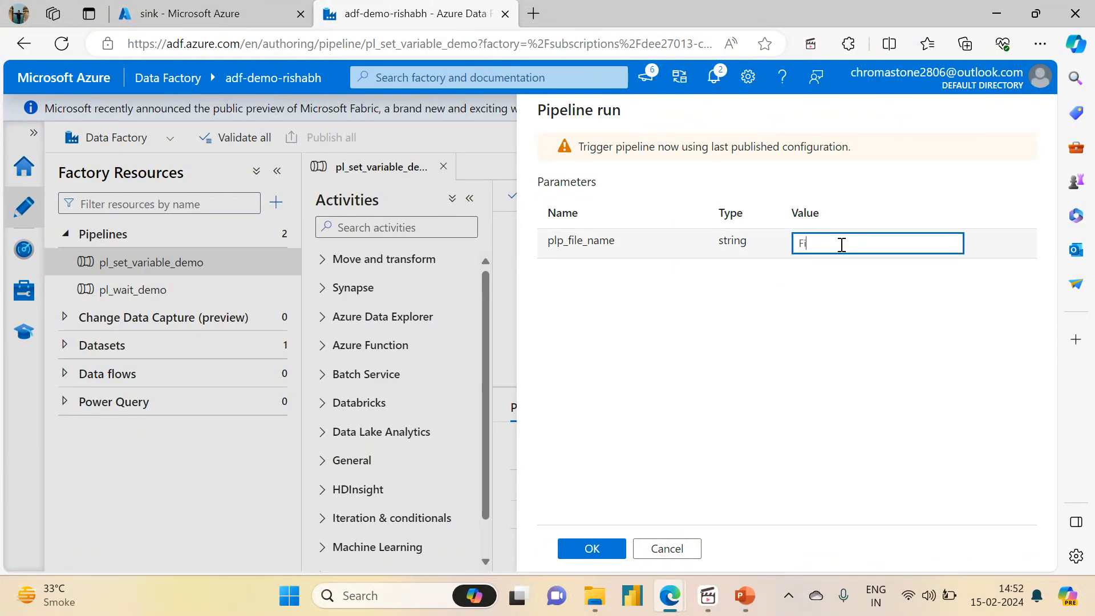
{"action": "type", "text": "le2.txt"}
{"action": "left_click", "coordinate": [585, 550]}
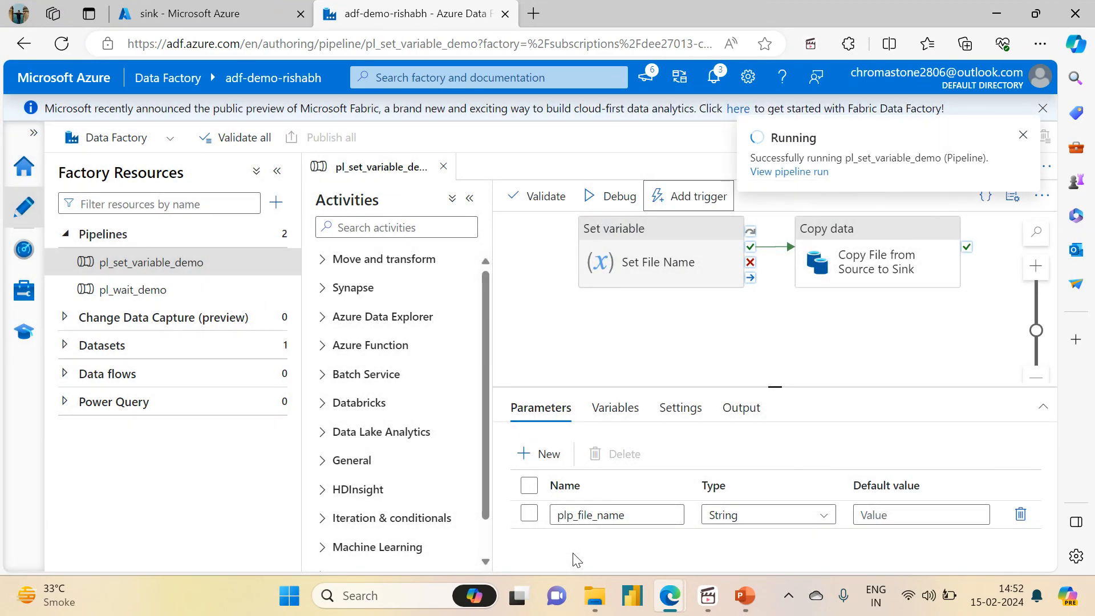
Open the new pipeline run's details and examine the variable name and value in the Set File Name activity's input and output
{"action": "left_click", "coordinate": [786, 174]}
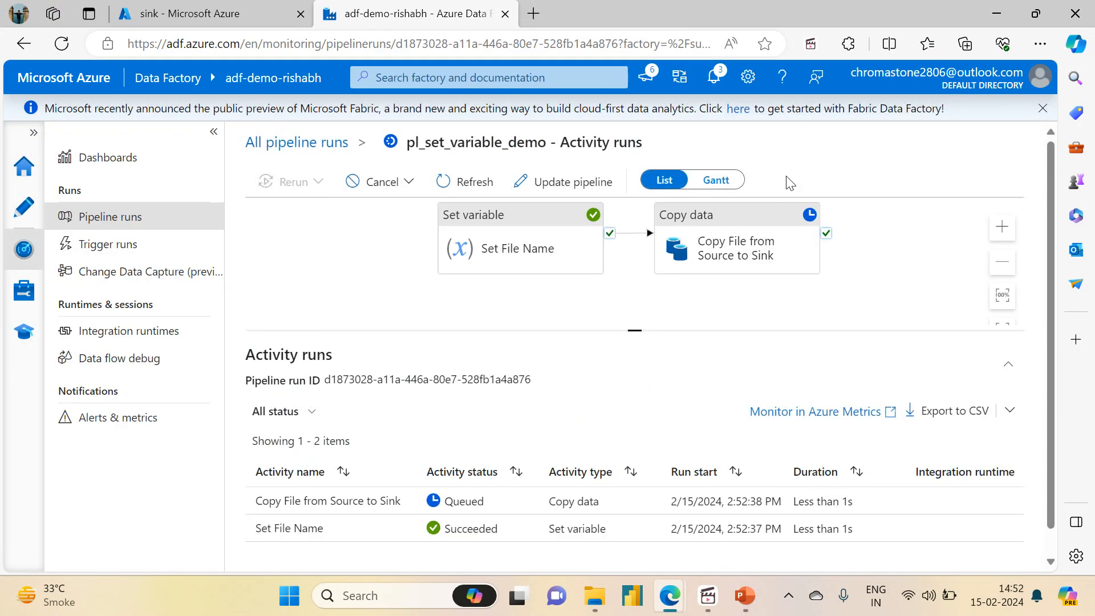
{"action": "left_click", "coordinate": [376, 529]}
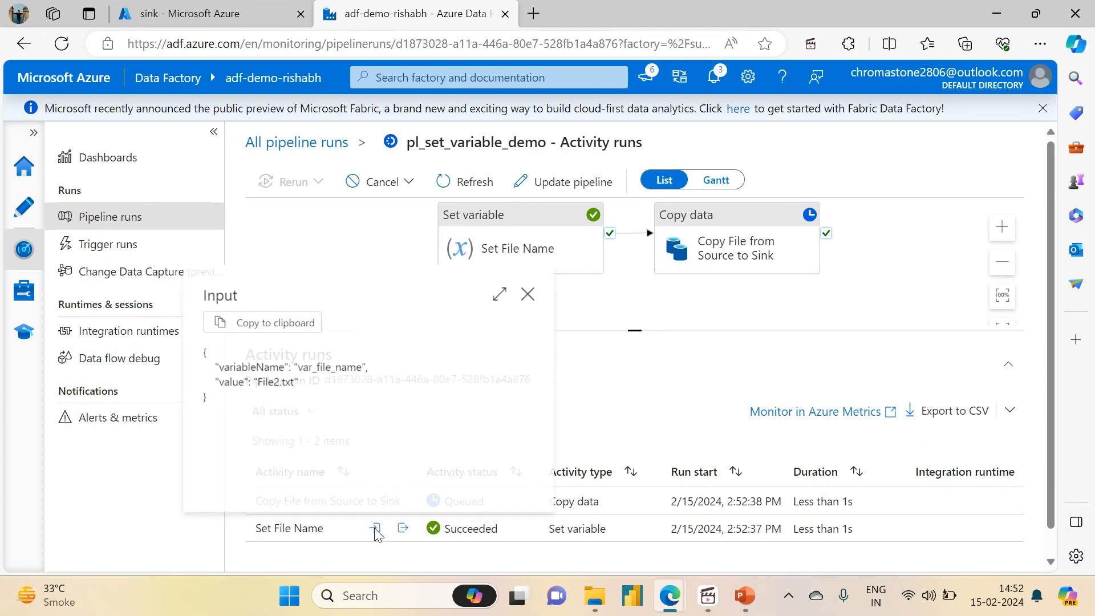
{"action": "left_click", "coordinate": [533, 291]}
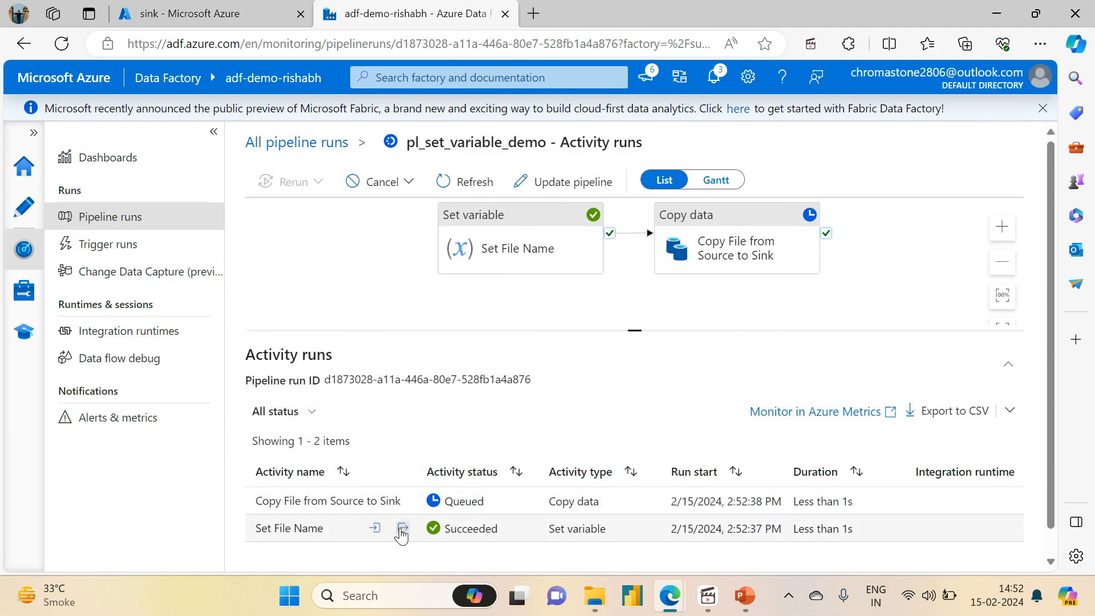
{"action": "left_click", "coordinate": [403, 529]}
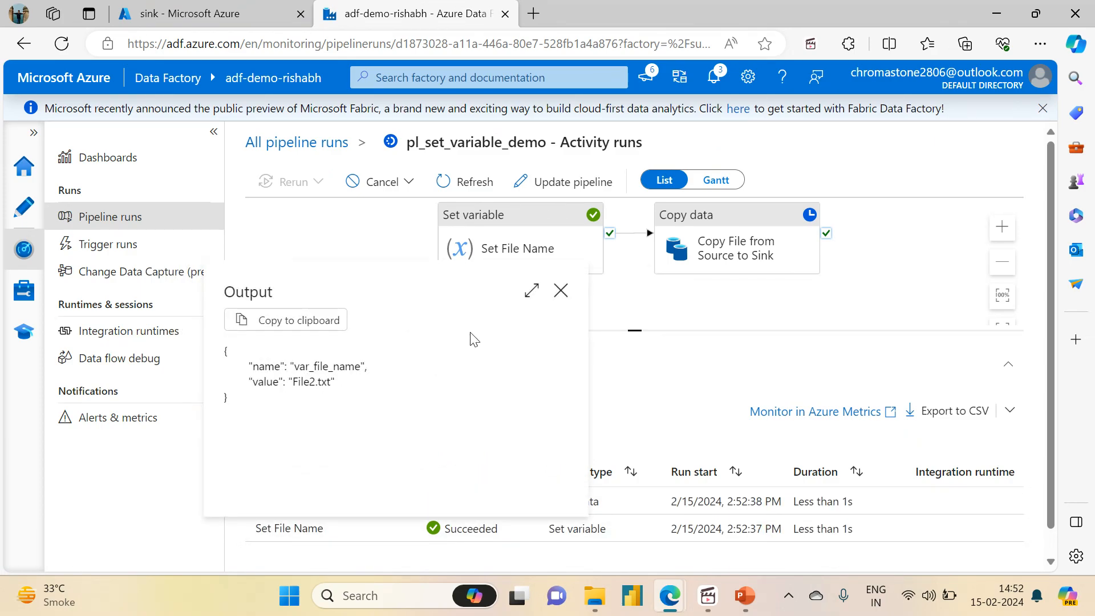
{"action": "left_click", "coordinate": [561, 291]}
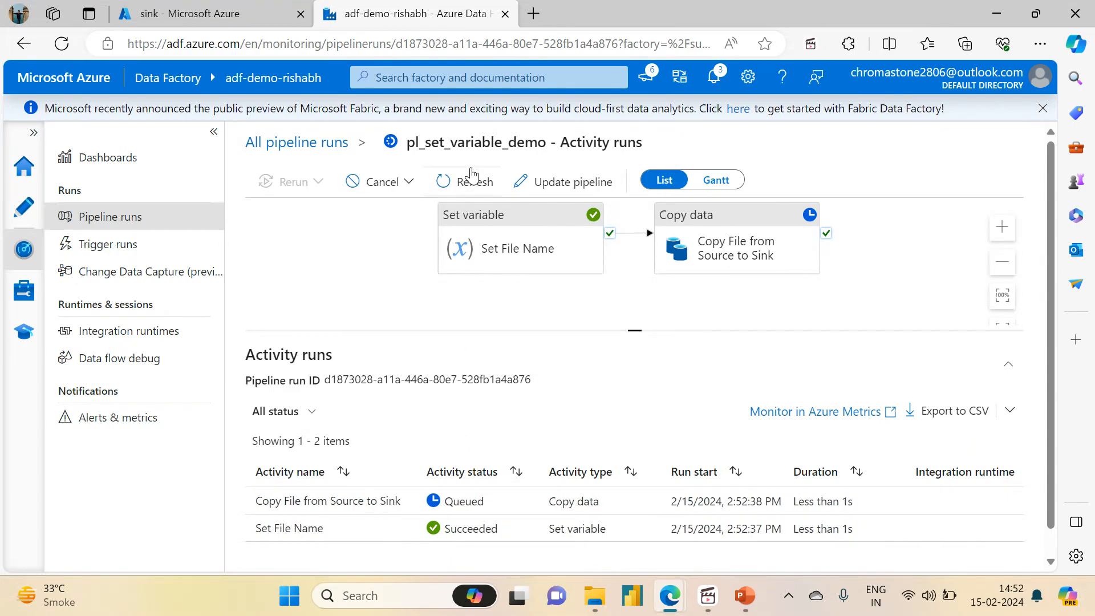
Refresh the pipeline run's status and the sink container's variable_output listing to check for the newly copied file
{"action": "left_click", "coordinate": [445, 188]}
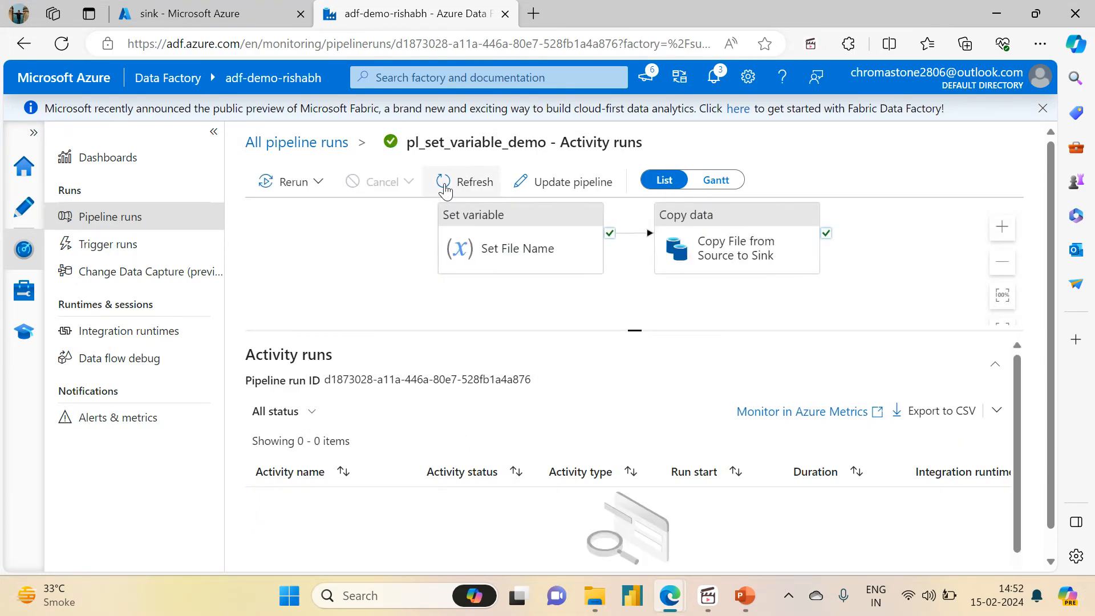
{"action": "left_click", "coordinate": [446, 189]}
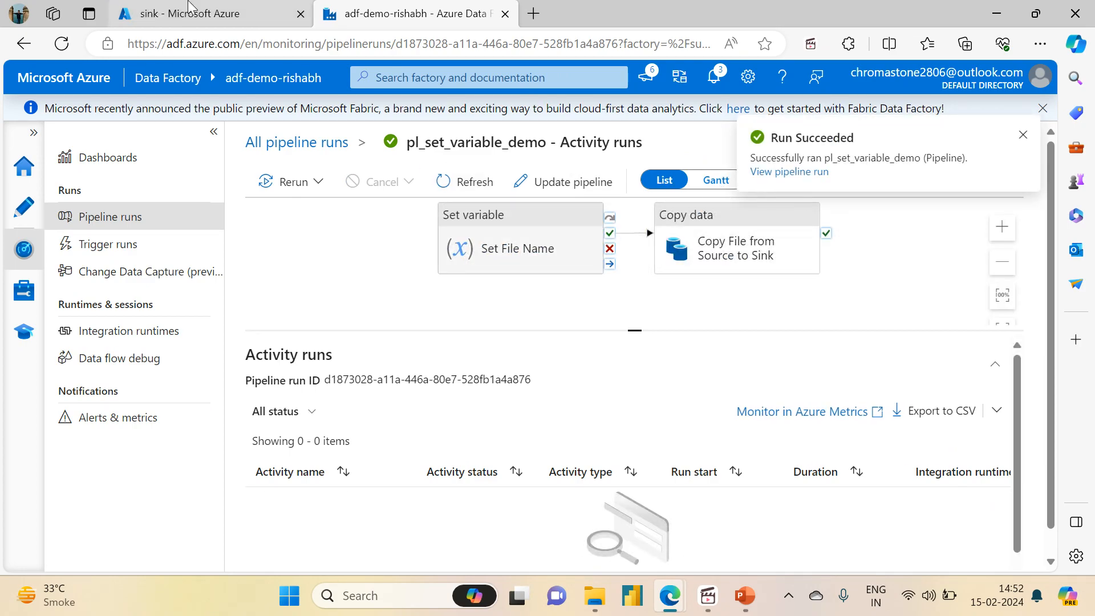
{"action": "left_click", "coordinate": [188, 13]}
{"action": "left_click", "coordinate": [482, 195]}
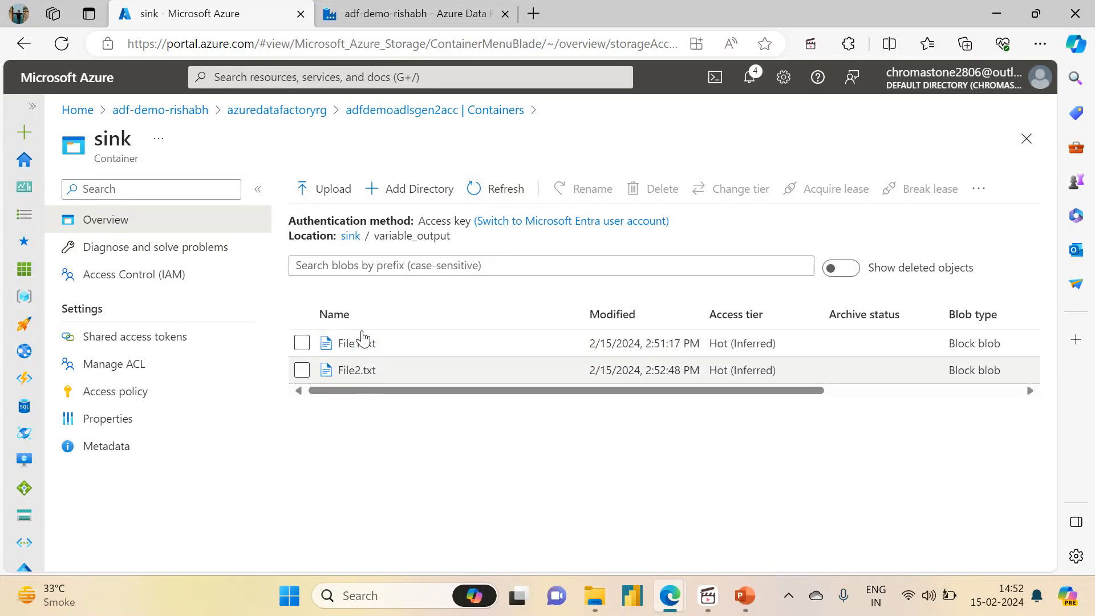
Return to pl_set_variable_demo in the authoring view and compare its parameter and variable definitions
{"action": "left_click", "coordinate": [380, 17]}
{"action": "left_click", "coordinate": [23, 206]}
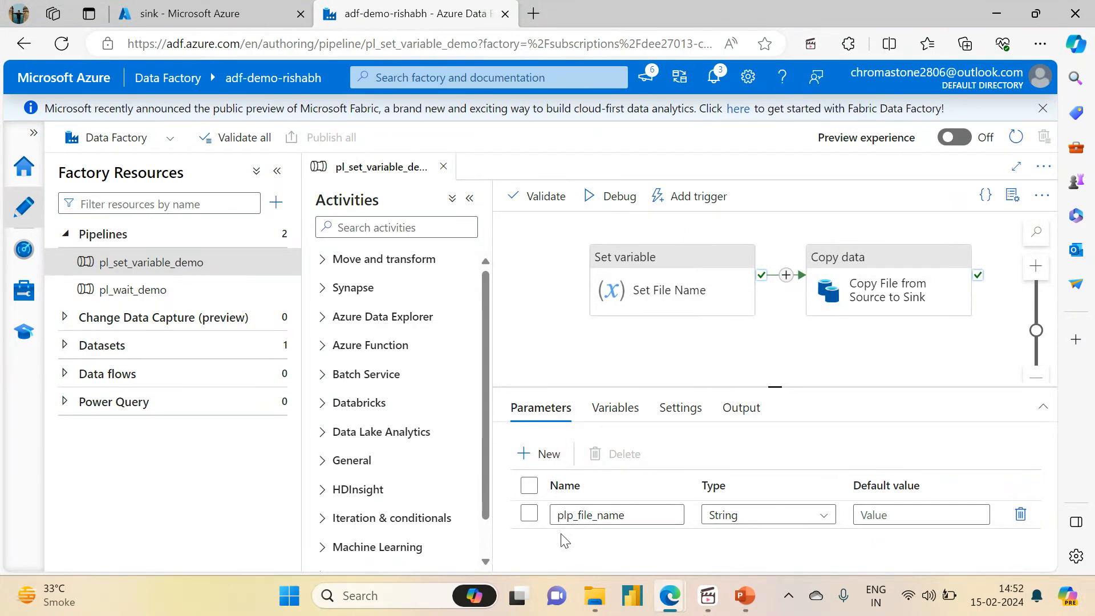
{"action": "left_click_drag", "start_coordinate": [562, 516], "coordinate": [626, 515]}
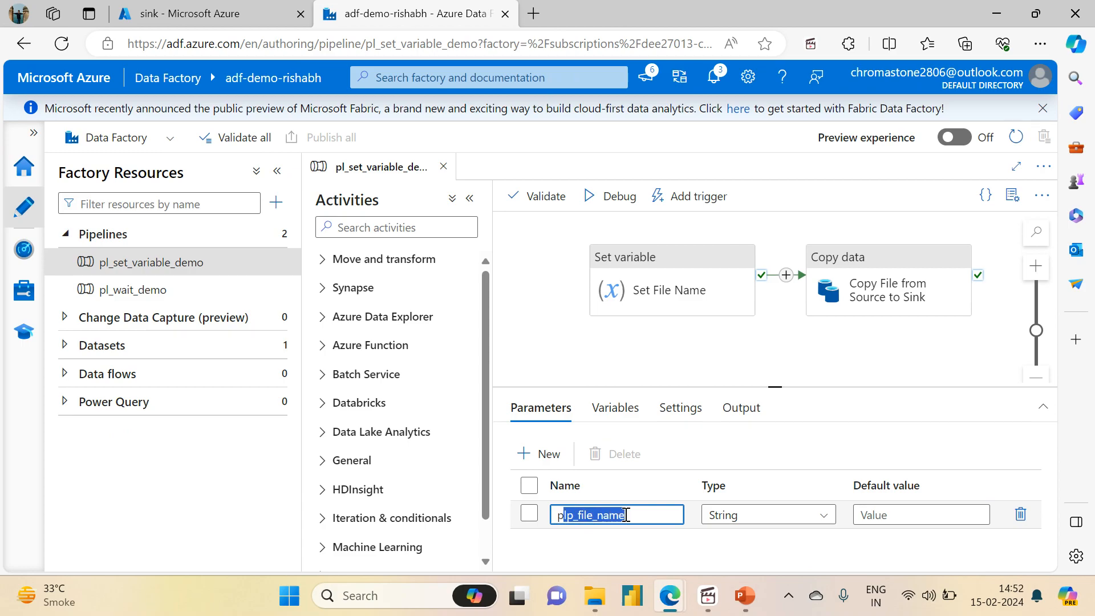
{"action": "left_click", "coordinate": [622, 409]}
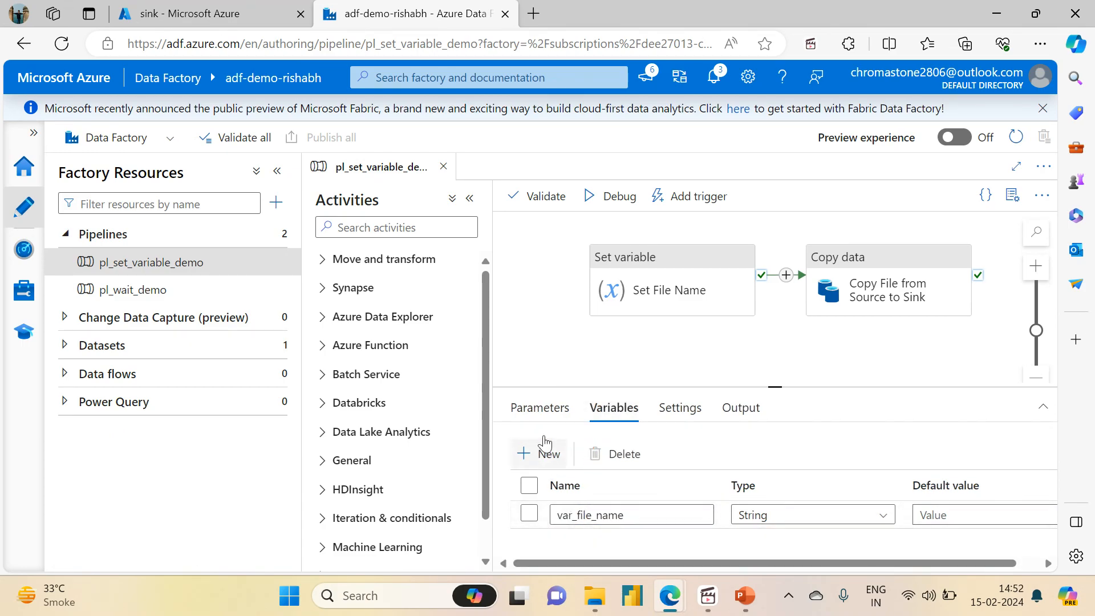
{"action": "left_click", "coordinate": [535, 406]}
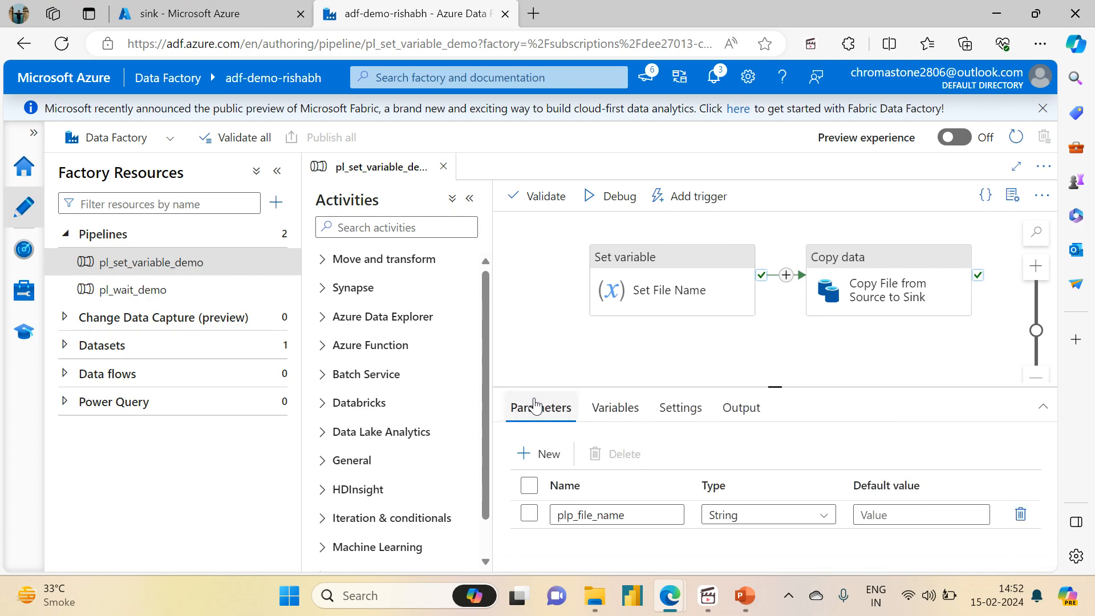
{"action": "left_click", "coordinate": [612, 408]}
{"action": "left_click", "coordinate": [529, 418]}
Collapse the resources pane, duplicate the Set File Name activity and place the copy after the Copy File from Source to Sink activity
{"action": "left_click", "coordinate": [277, 171]}
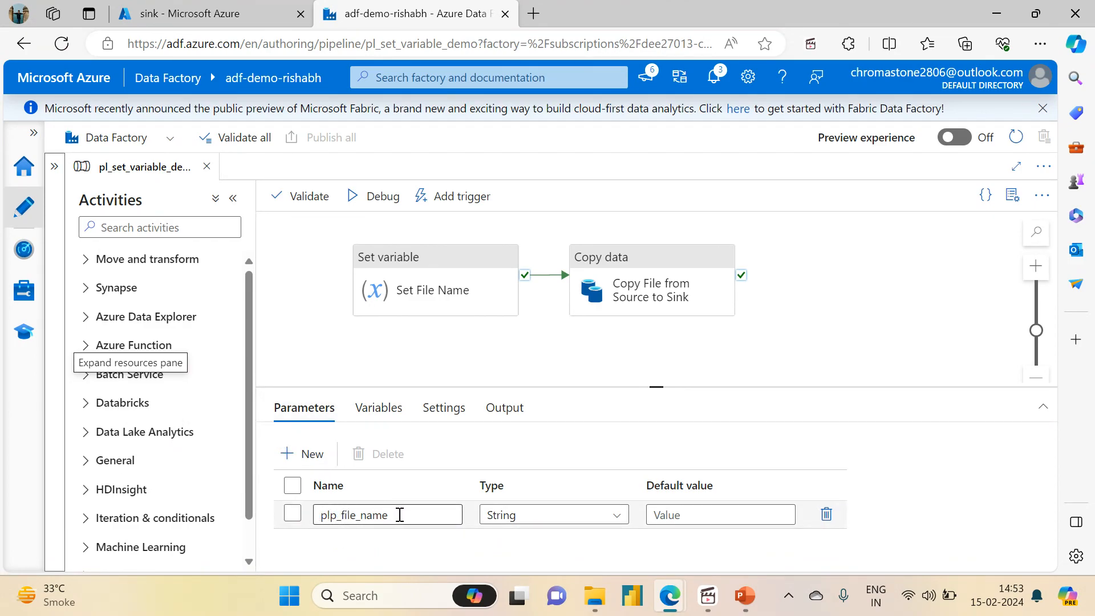
{"action": "mouse_move", "coordinate": [741, 285]}
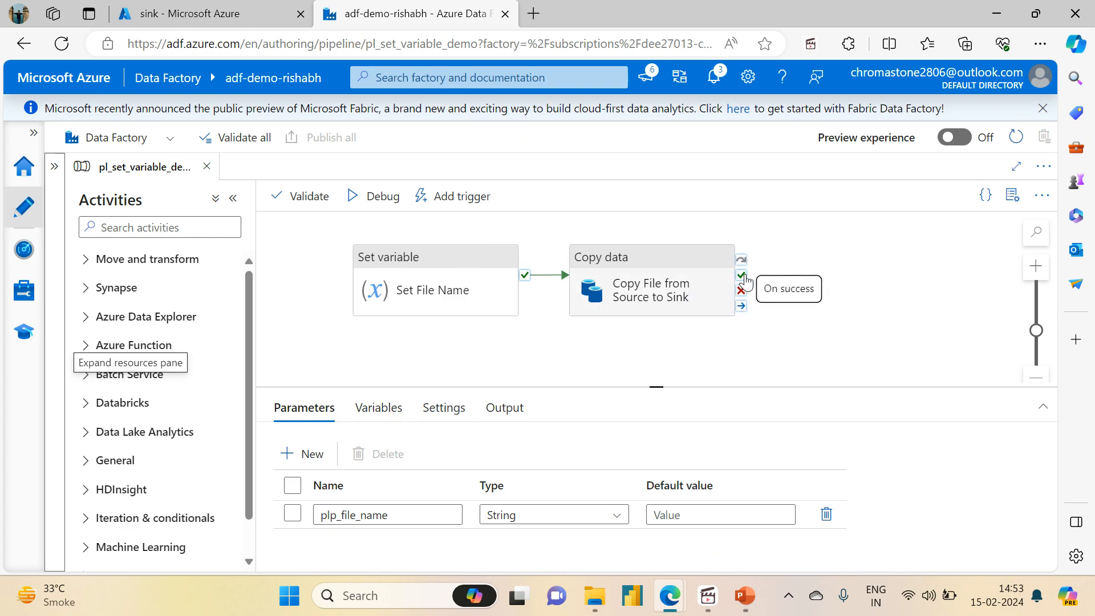
{"action": "left_click_drag", "start_coordinate": [745, 278], "coordinate": [822, 279]}
{"action": "left_click", "coordinate": [460, 288]}
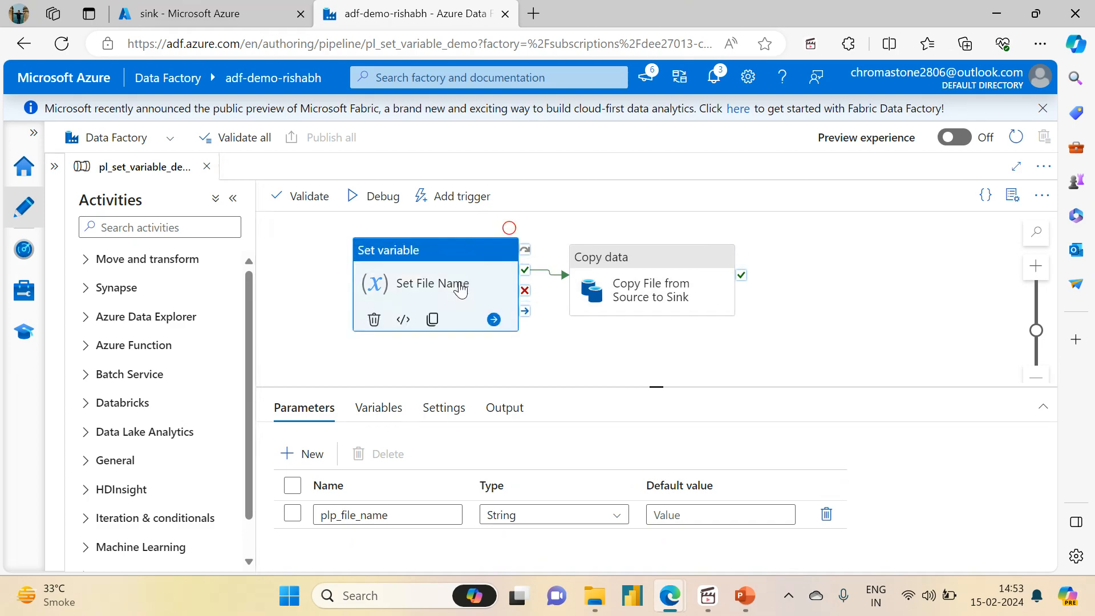
{"action": "left_click", "coordinate": [432, 320]}
{"action": "mouse_move", "coordinate": [508, 323]}
{"action": "left_mouse_down"}
{"action": "mouse_move", "coordinate": [862, 244]}
{"action": "mouse_move", "coordinate": [911, 215]}
{"action": "mouse_move", "coordinate": [902, 309]}
{"action": "left_mouse_up"}
{"action": "left_click_drag", "start_coordinate": [713, 279], "coordinate": [542, 238]}
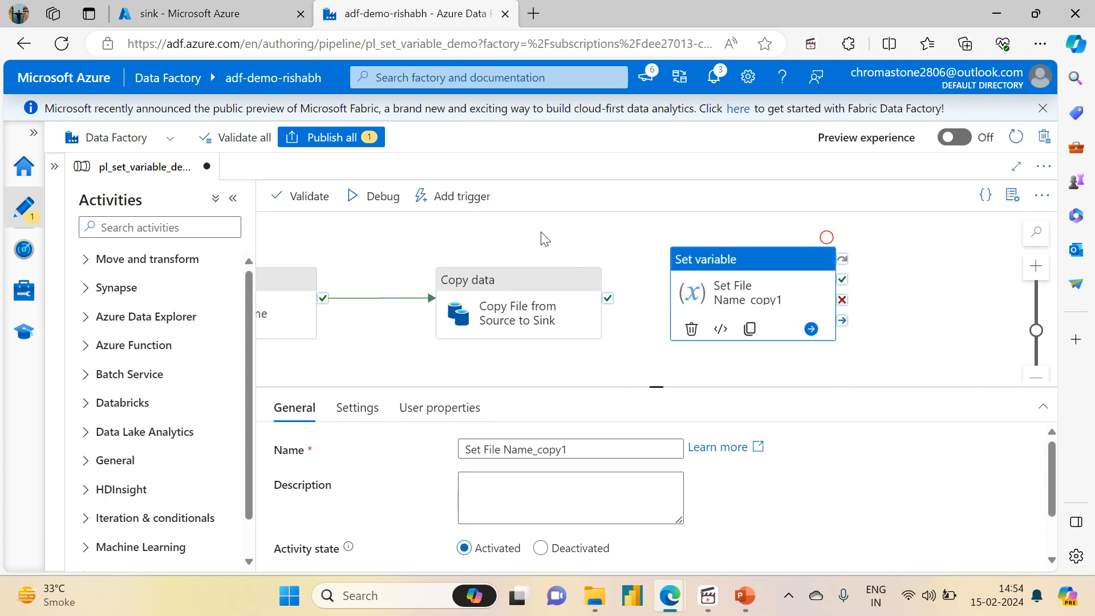
Connect Copy File from Source to Sink to Set File Name_copy1 on success, and replace the copy's variable value with File2.txt
{"action": "left_click_drag", "start_coordinate": [607, 301], "coordinate": [682, 308]}
{"action": "left_click_drag", "start_coordinate": [729, 272], "coordinate": [743, 285]}
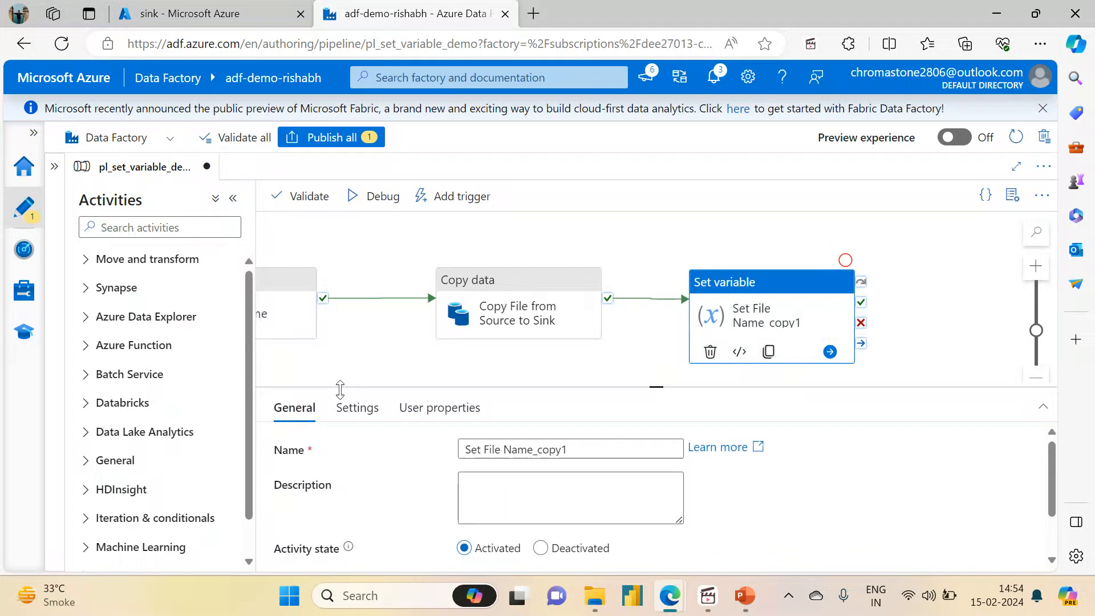
{"action": "left_click", "coordinate": [343, 421]}
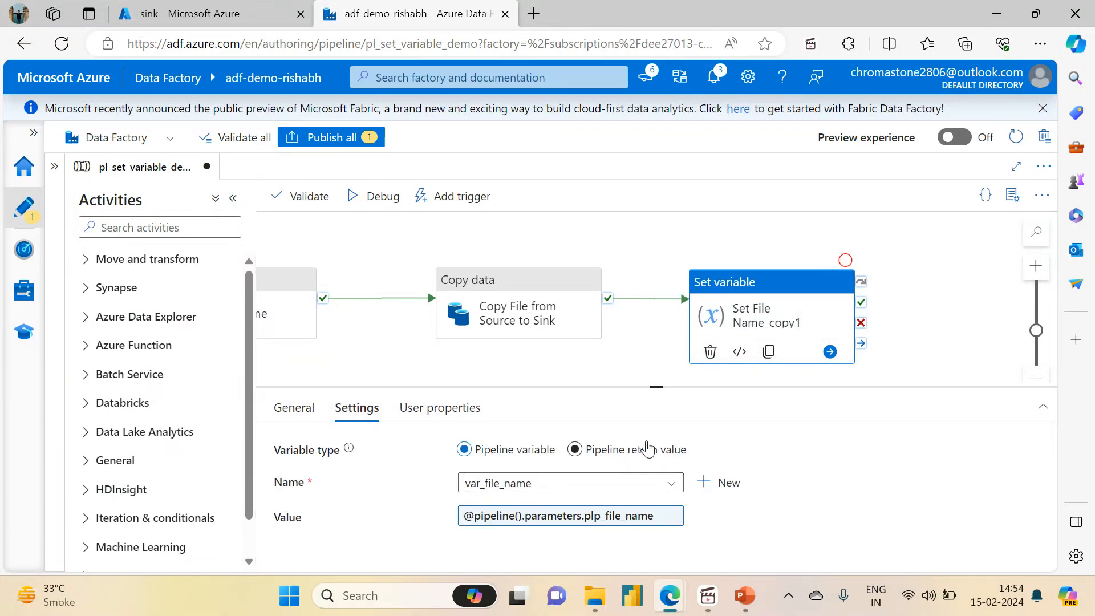
{"action": "left_click", "coordinate": [581, 518]}
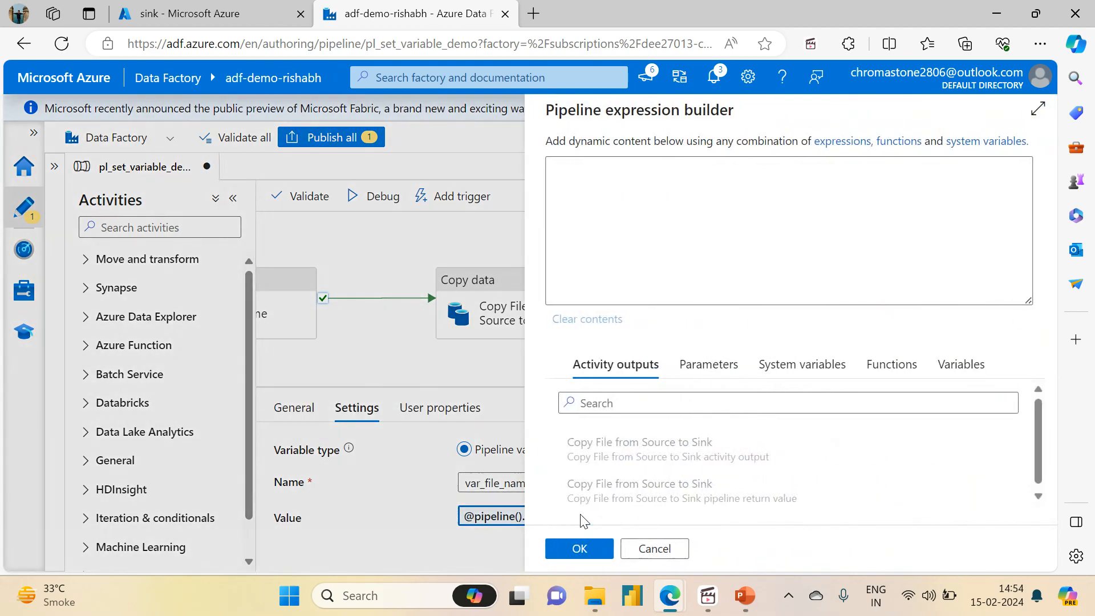
{"action": "triple_click", "coordinate": [812, 170]}
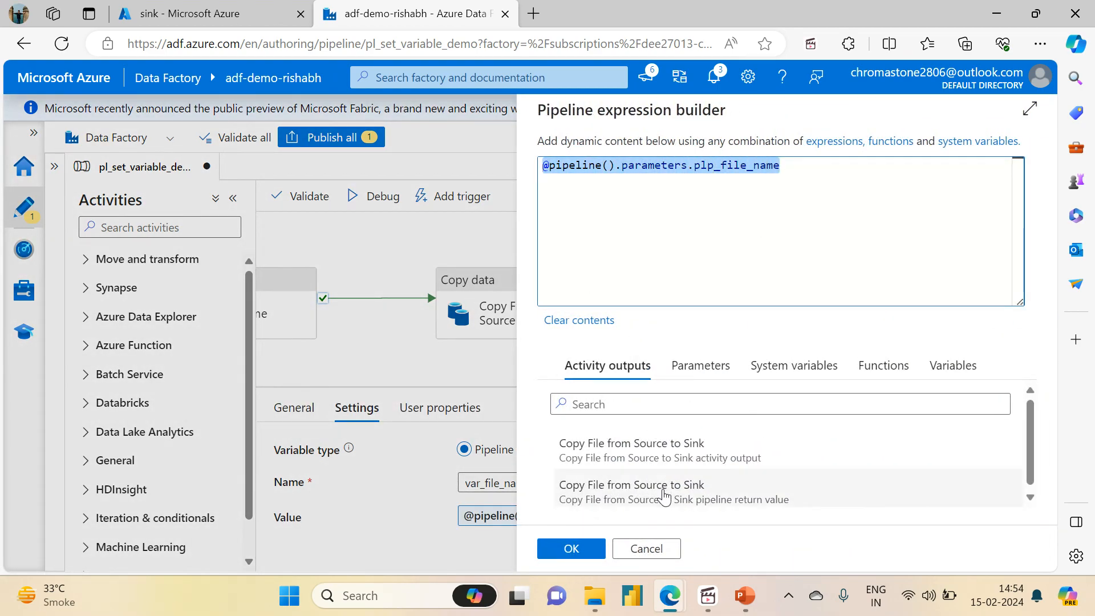
{"action": "key", "text": "BackSpace"}
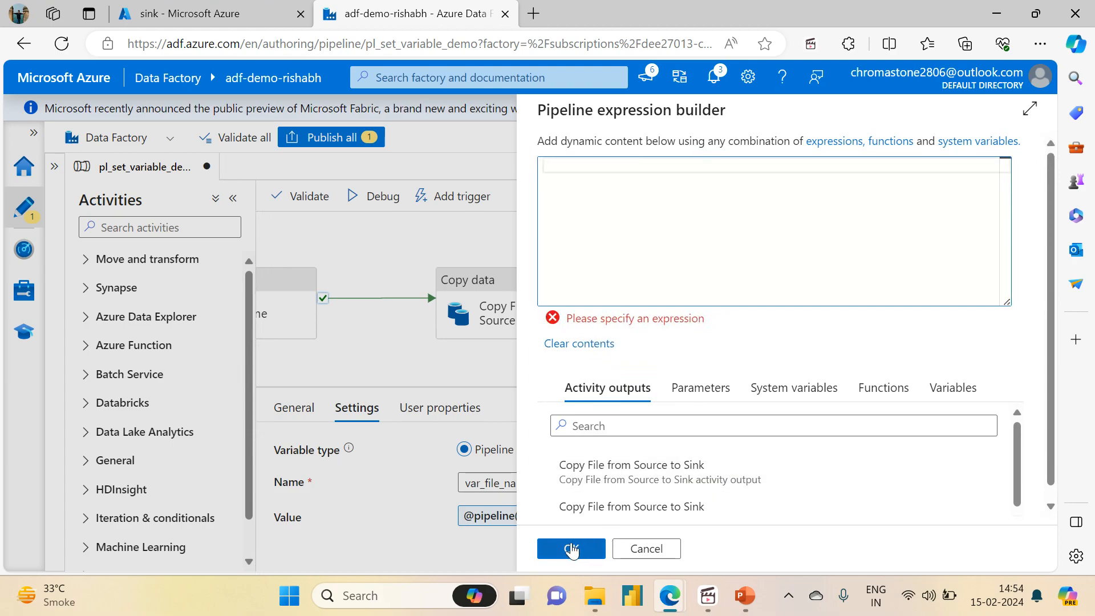
{"action": "left_click", "coordinate": [570, 548]}
{"action": "left_click", "coordinate": [511, 527]}
{"action": "type", "text": "File2"}
{"action": "left_click", "coordinate": [396, 364]}
Replace the parameter expression in the first Set File Name activity's value with File1.txt
{"action": "left_click", "coordinate": [291, 335]}
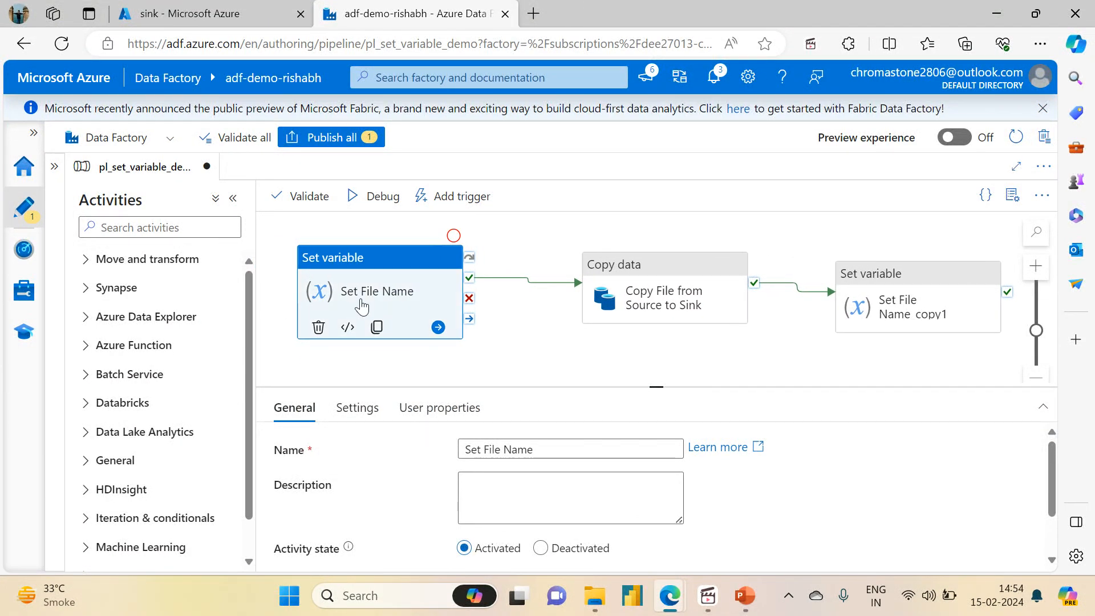
{"action": "left_click", "coordinate": [344, 409]}
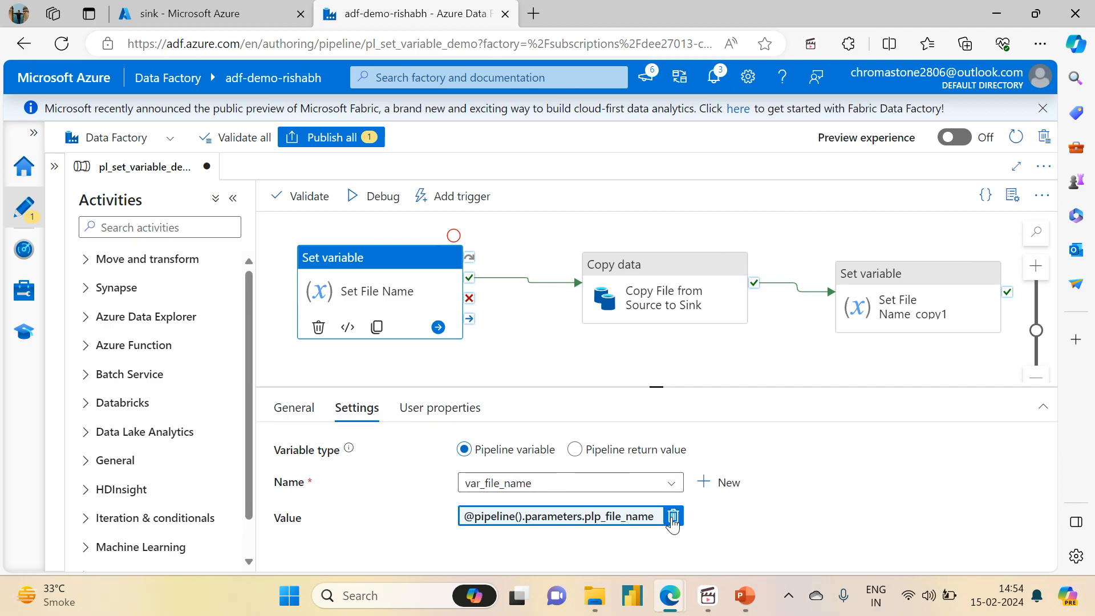
{"action": "left_click", "coordinate": [673, 515]}
{"action": "left_click", "coordinate": [540, 514]}
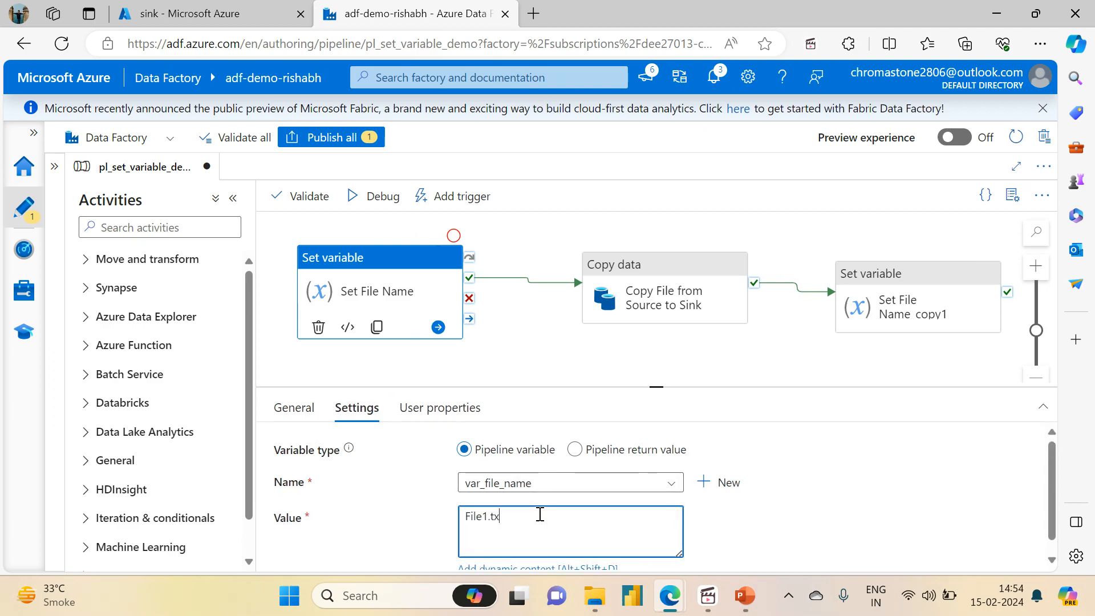
{"action": "left_click", "coordinate": [570, 331]}
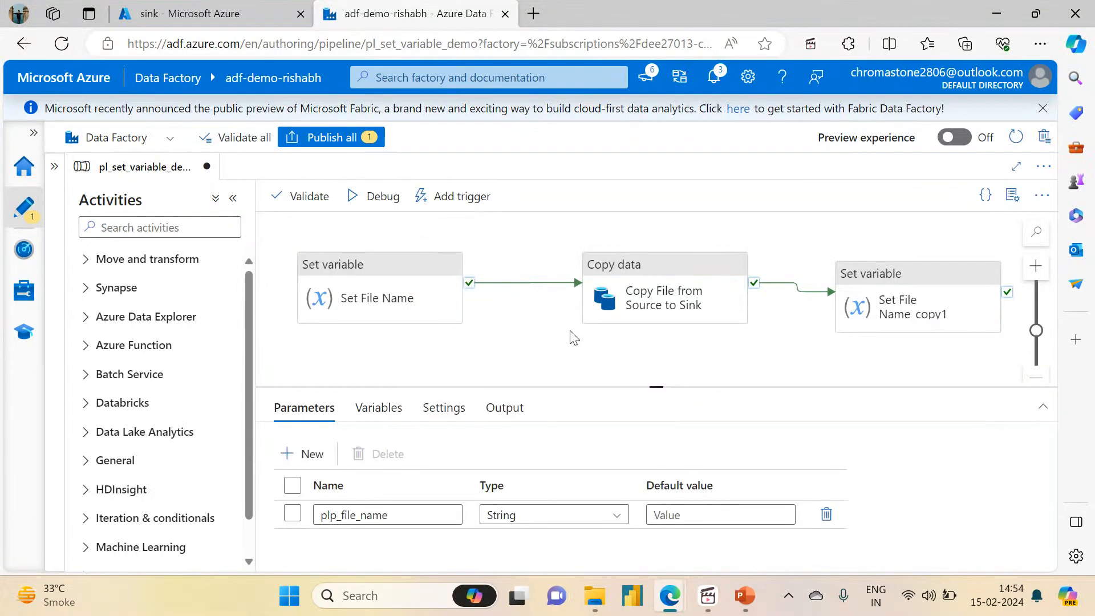
Duplicate the Copy File from Source to Sink activity, place the copy after Set File Name_copy1 and connect them on success
{"action": "left_click_drag", "start_coordinate": [607, 352], "coordinate": [418, 348]}
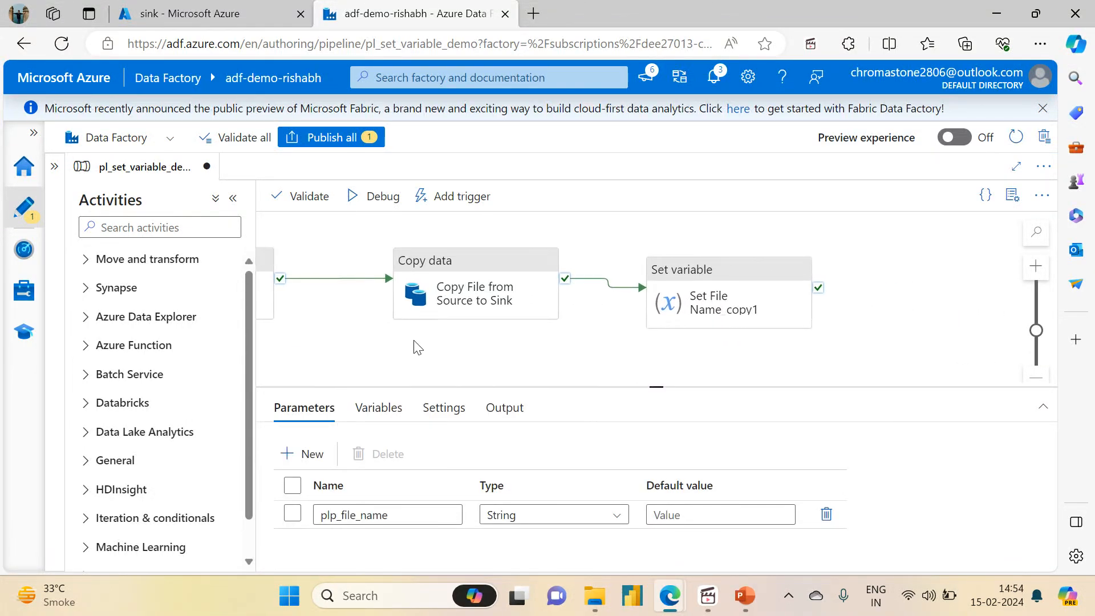
{"action": "left_click", "coordinate": [481, 286]}
{"action": "left_click", "coordinate": [472, 323]}
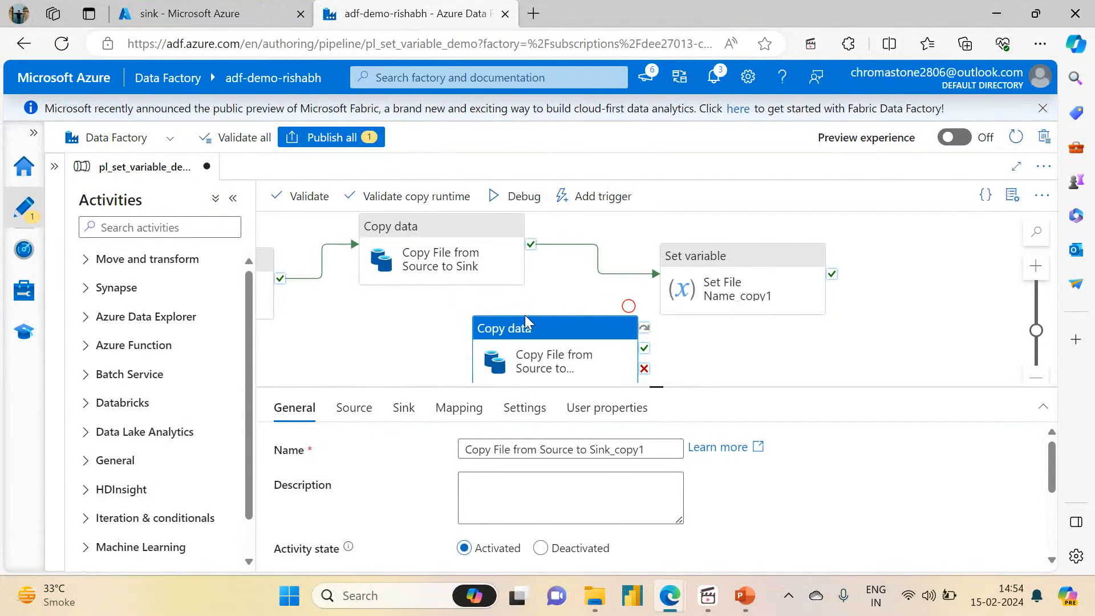
{"action": "left_click_drag", "start_coordinate": [524, 331], "coordinate": [932, 251]}
{"action": "left_click_drag", "start_coordinate": [831, 274], "coordinate": [901, 273]}
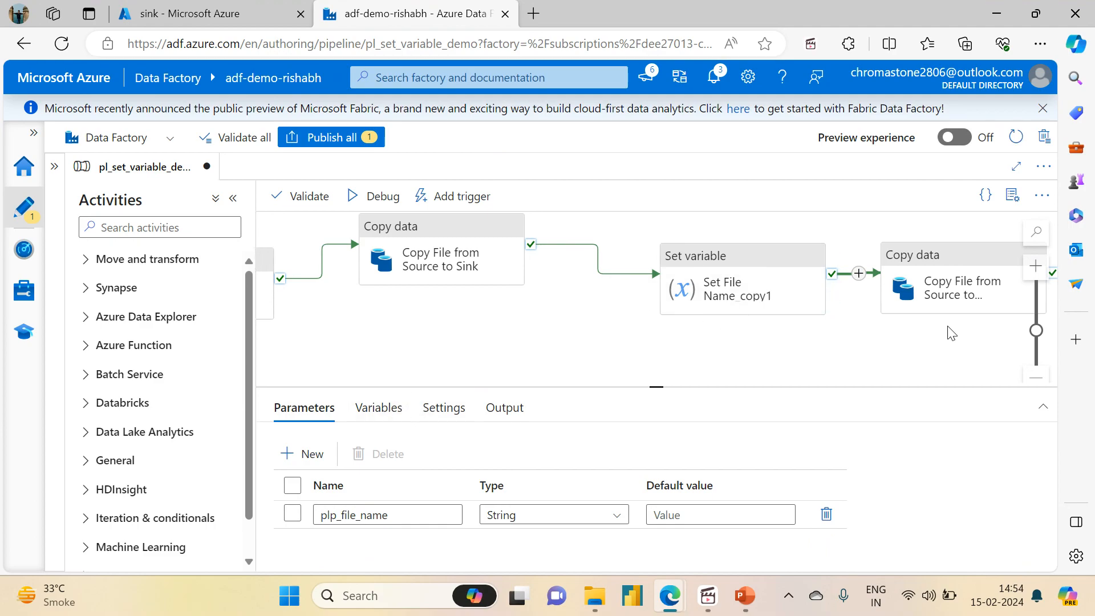
Enlarge the pipeline canvas and auto-align the four activities
{"action": "left_click_drag", "start_coordinate": [655, 386], "coordinate": [736, 463]}
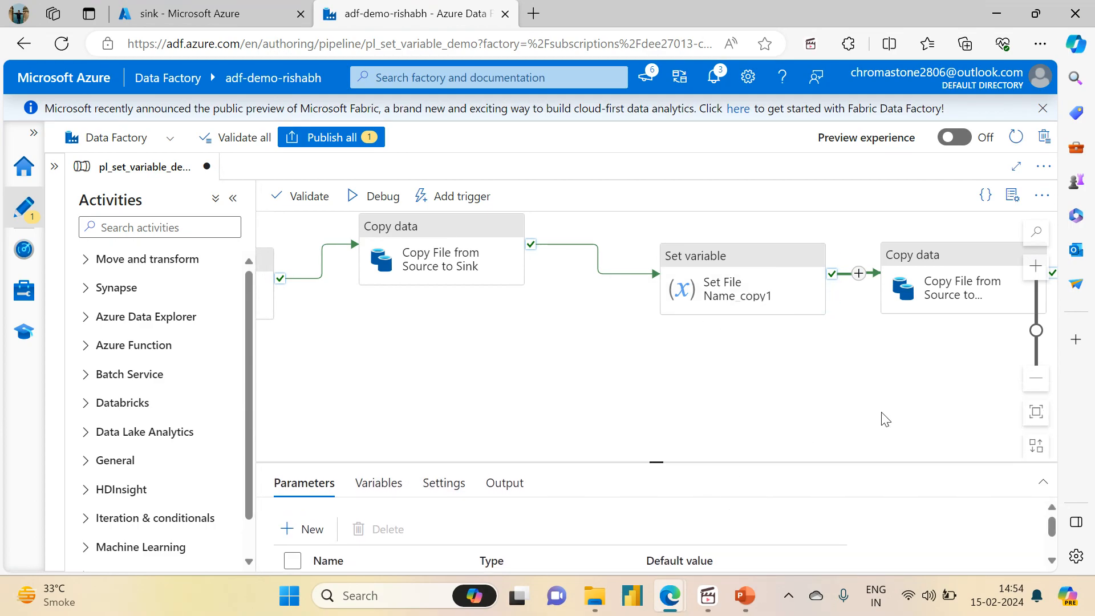
{"action": "left_click", "coordinate": [1036, 447]}
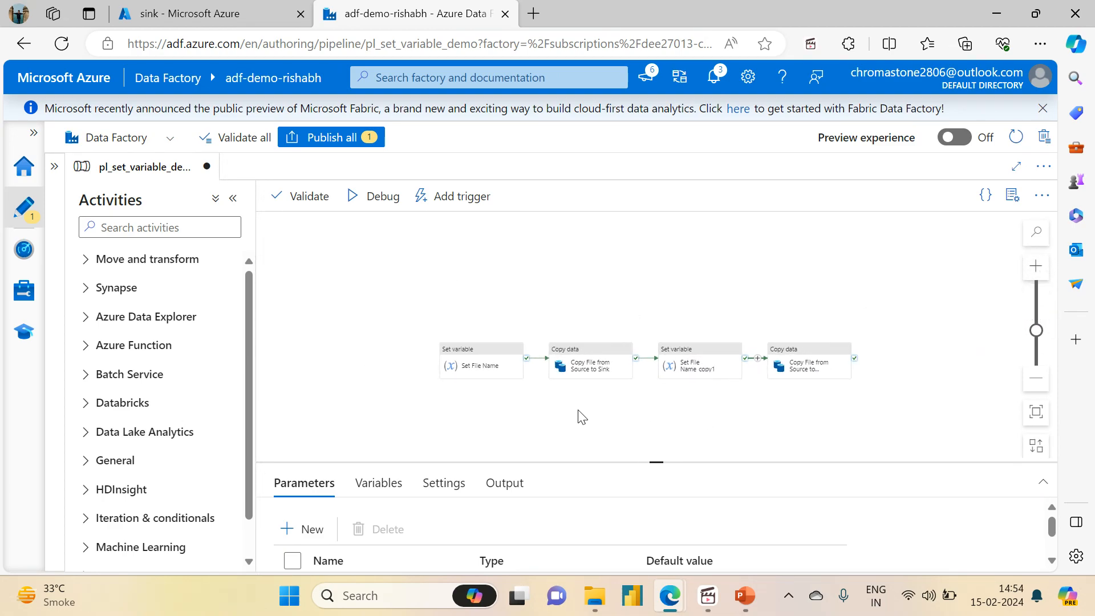
{"action": "scroll", "coordinate": [580, 416], "scroll_direction": "up", "scroll_amount": 3}
Review the variable settings of Set File Name and Set File Name_copy1
{"action": "left_click", "coordinate": [390, 324]}
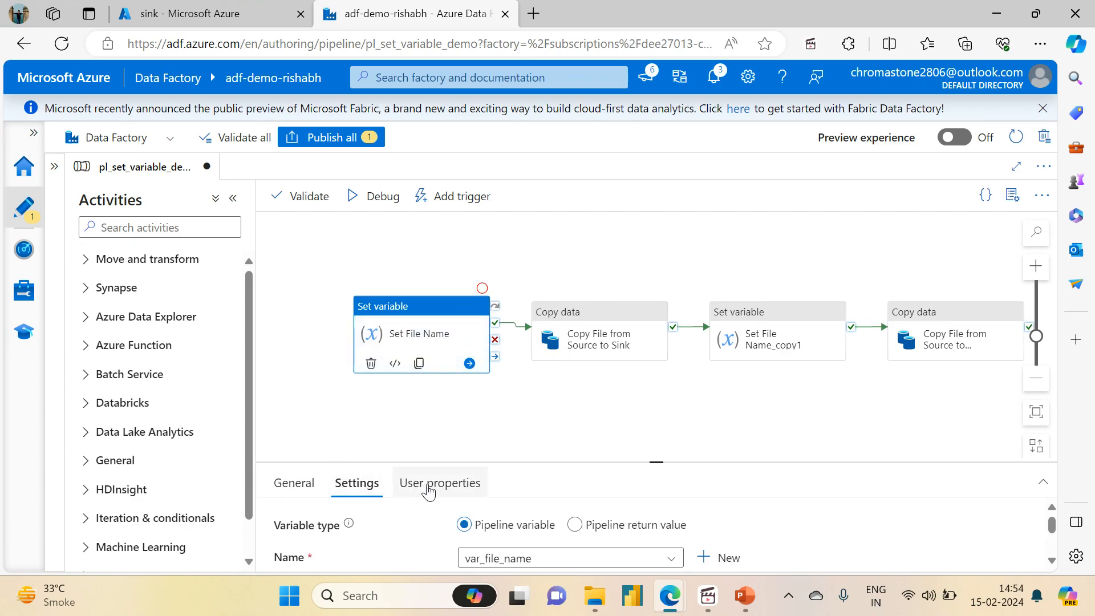
{"action": "left_click", "coordinate": [764, 345]}
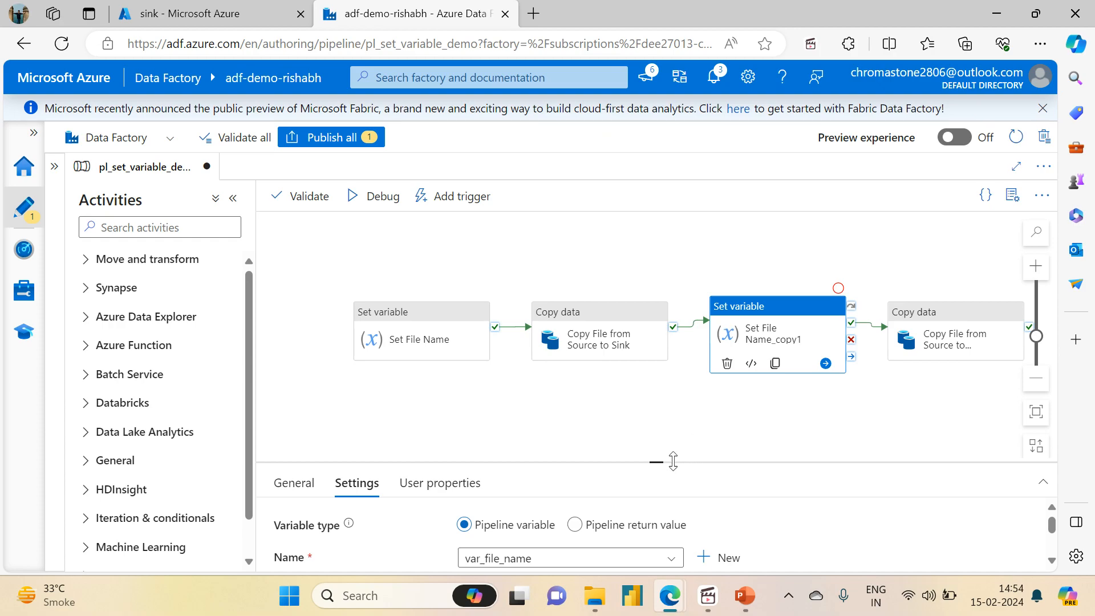
{"action": "left_click_drag", "start_coordinate": [660, 462], "coordinate": [660, 356]}
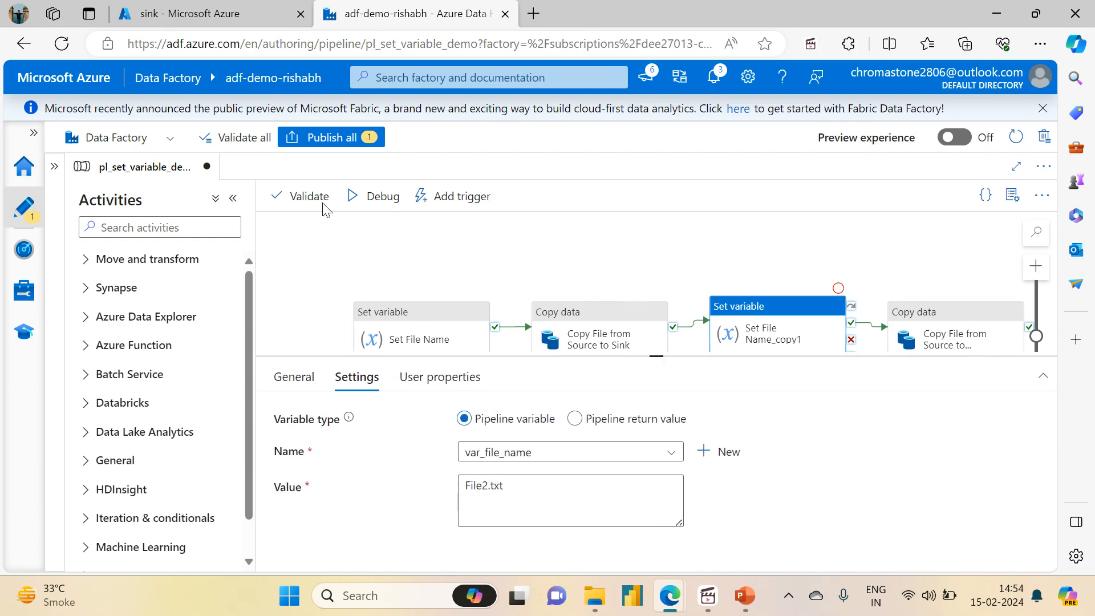
Delete the plp_file_name pipeline parameter and publish the changes to pl_set_variable_demo
{"action": "left_click", "coordinate": [305, 284]}
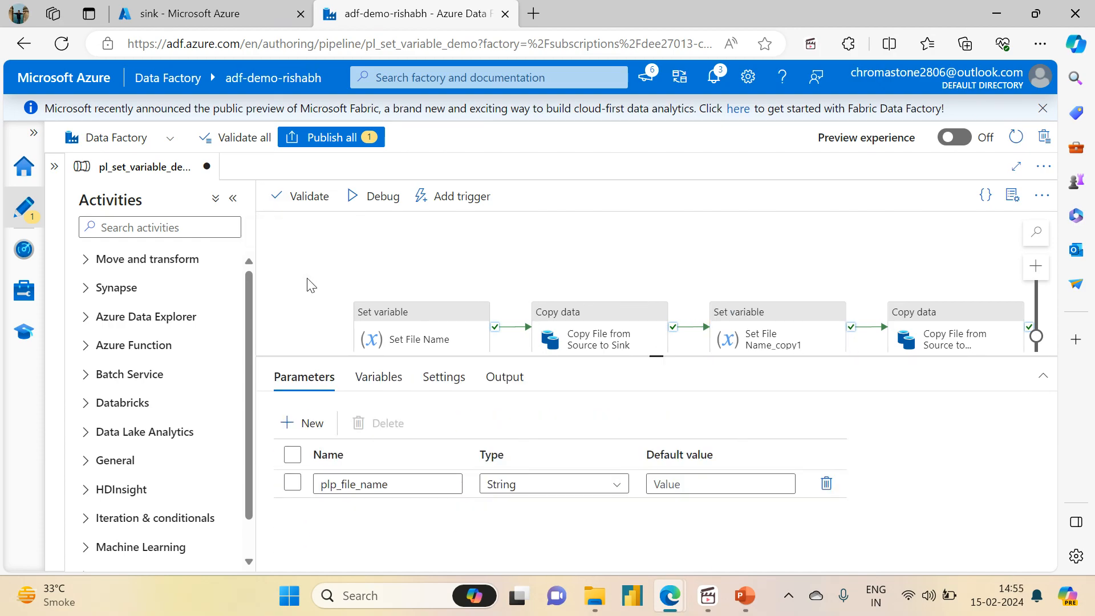
{"action": "left_click", "coordinate": [825, 492]}
{"action": "left_click", "coordinate": [321, 141]}
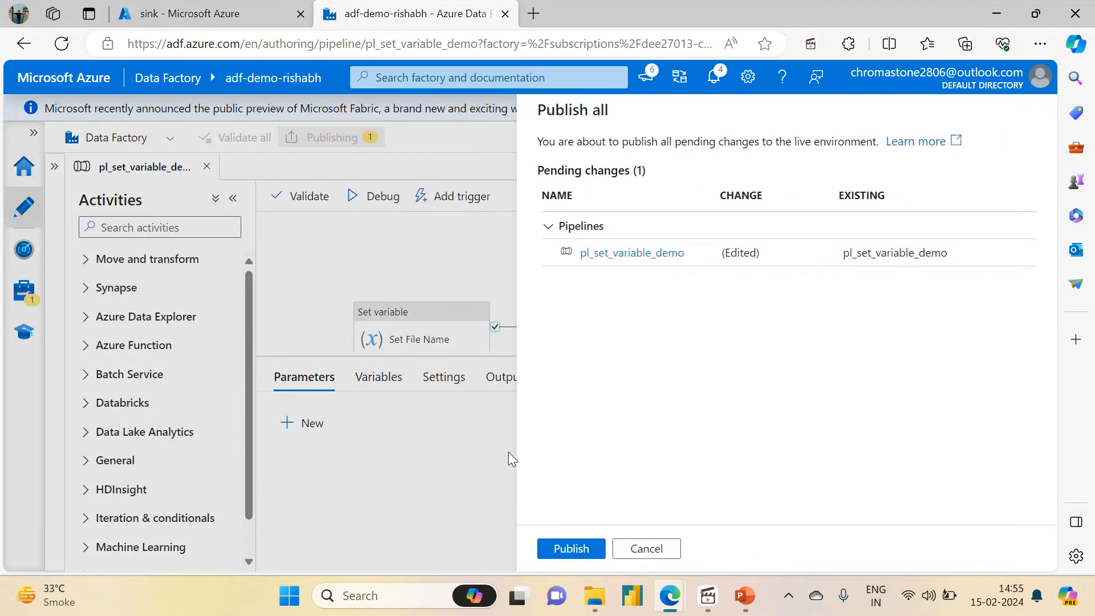
{"action": "left_click", "coordinate": [567, 548]}
Switch to the sink container and delete File1.txt and File2.txt from variable_output
{"action": "left_click", "coordinate": [193, 6]}
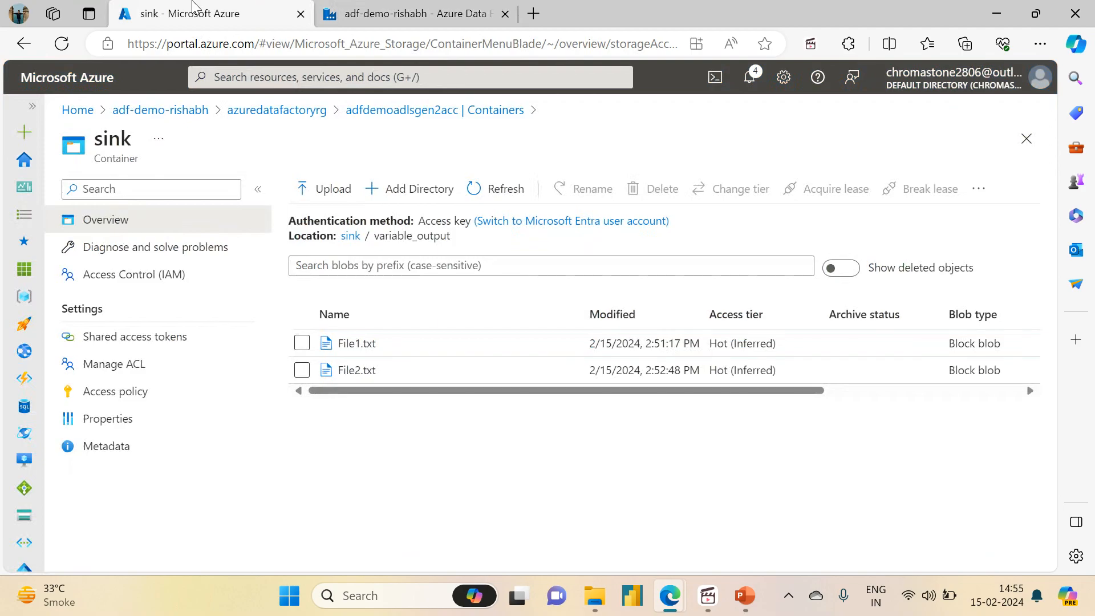
{"action": "left_click", "coordinate": [301, 343]}
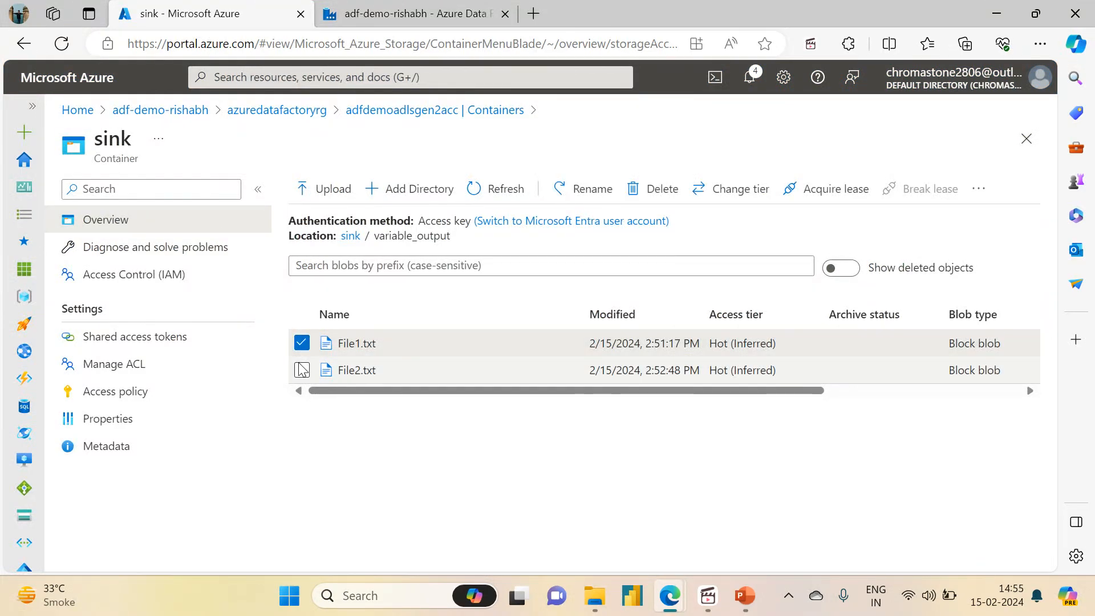
{"action": "left_click", "coordinate": [301, 369]}
{"action": "left_click", "coordinate": [675, 181]}
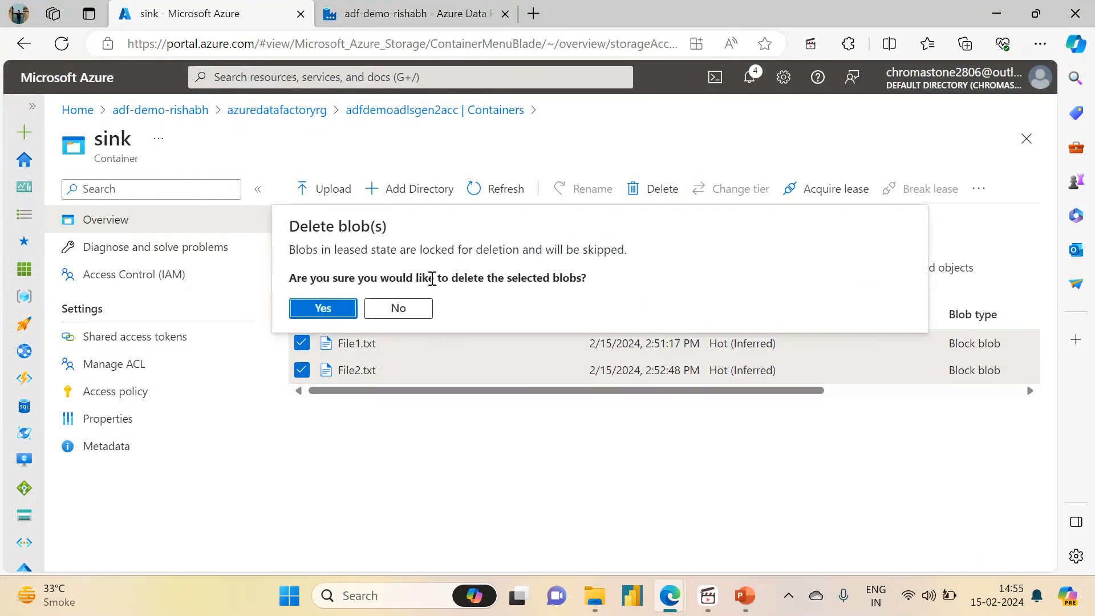
{"action": "left_click", "coordinate": [323, 309]}
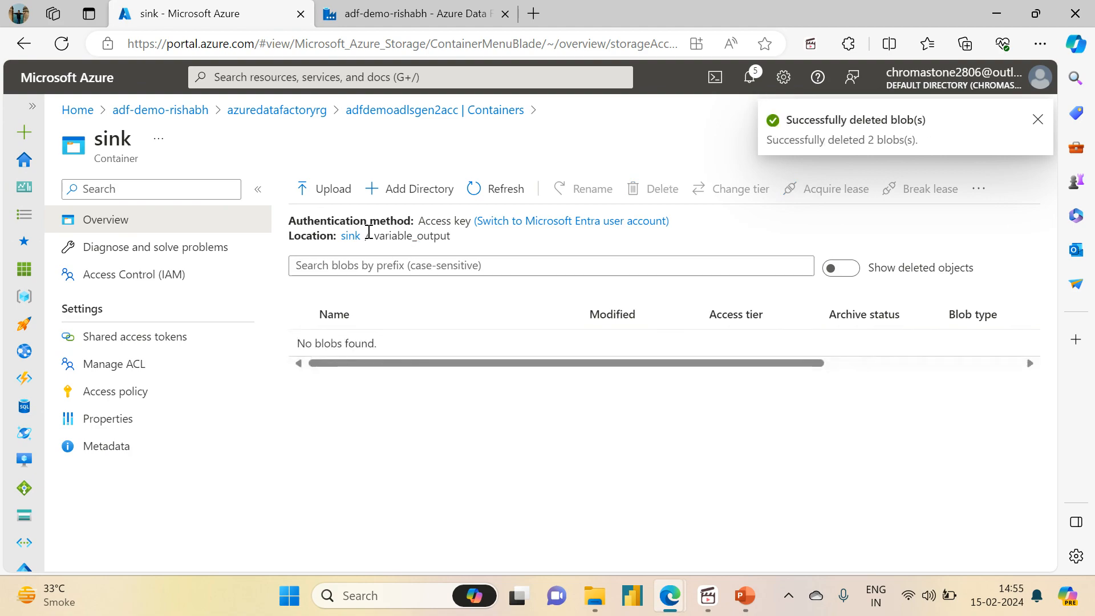
Go up to the root of the sink container and delete the variable_output directory
{"action": "left_click", "coordinate": [352, 236]}
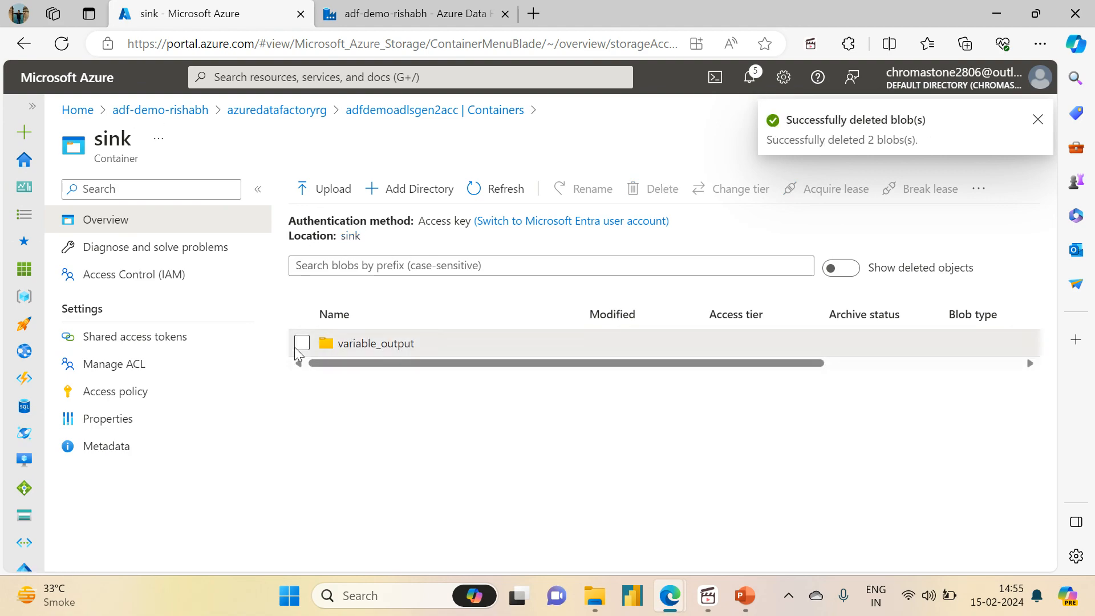
{"action": "left_click", "coordinate": [299, 346]}
{"action": "left_click", "coordinate": [670, 194]}
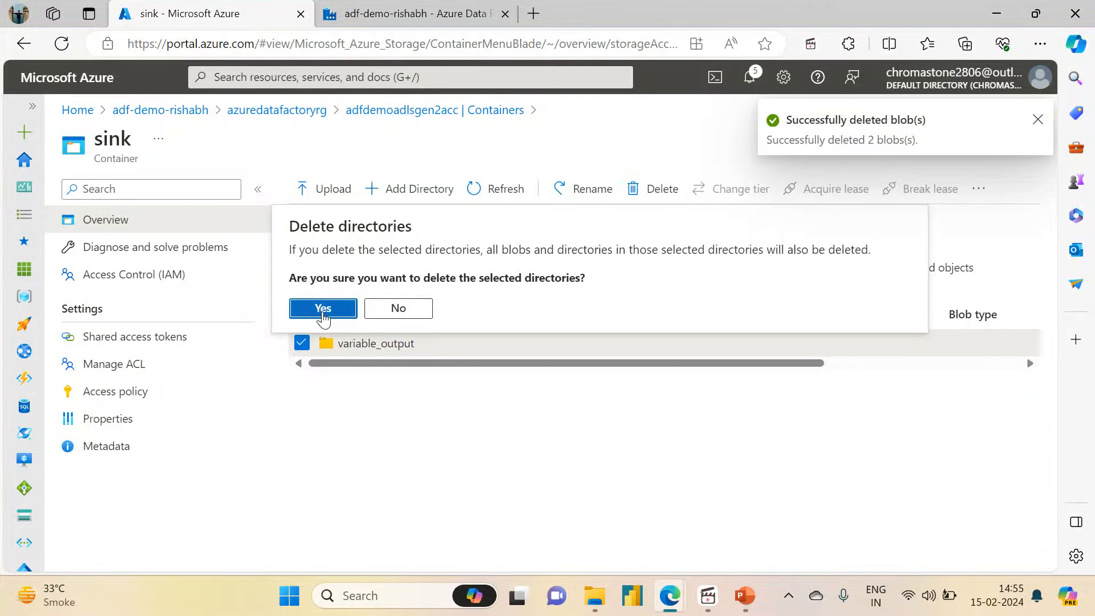
{"action": "left_click", "coordinate": [323, 310]}
Switch back to Data Factory, validate pl_set_variable_demo and dismiss the validation output
{"action": "left_click", "coordinate": [406, 7]}
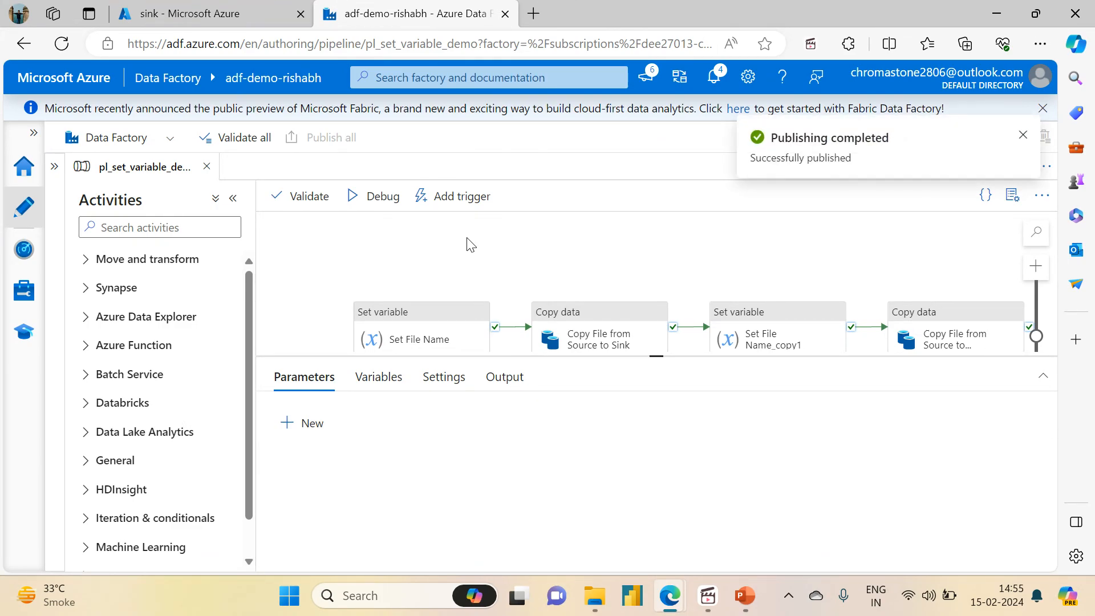
{"action": "left_click", "coordinate": [456, 195]}
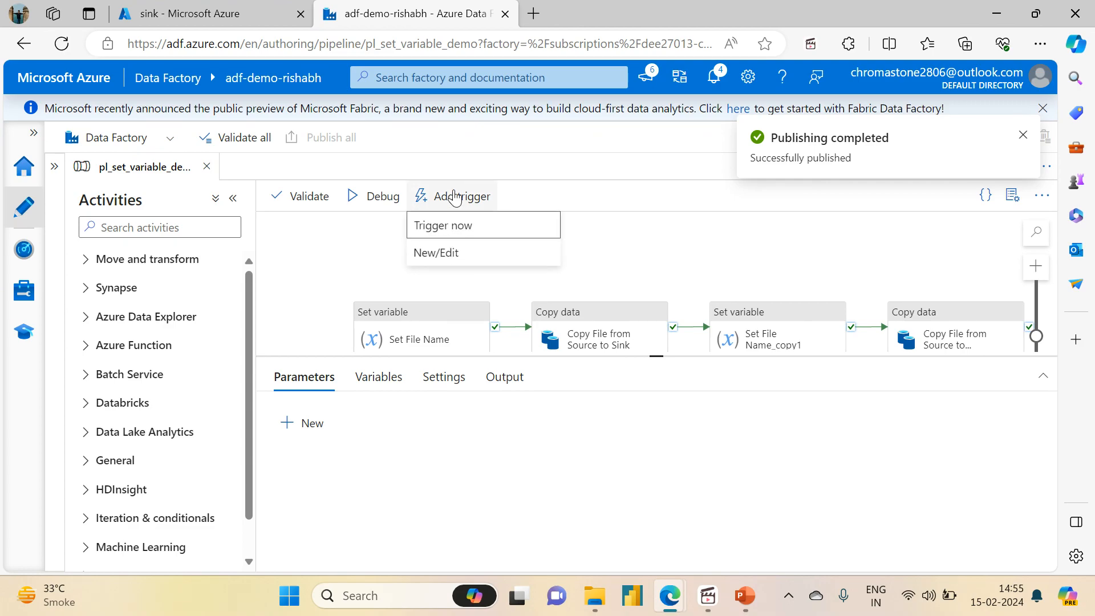
{"action": "left_click", "coordinate": [307, 199]}
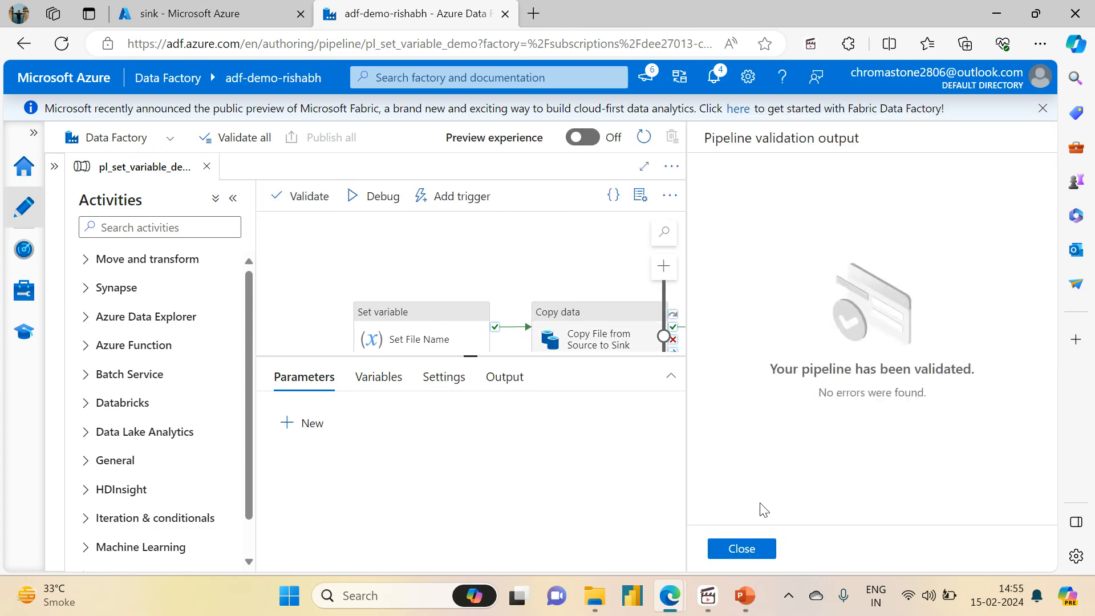
{"action": "left_click", "coordinate": [736, 547]}
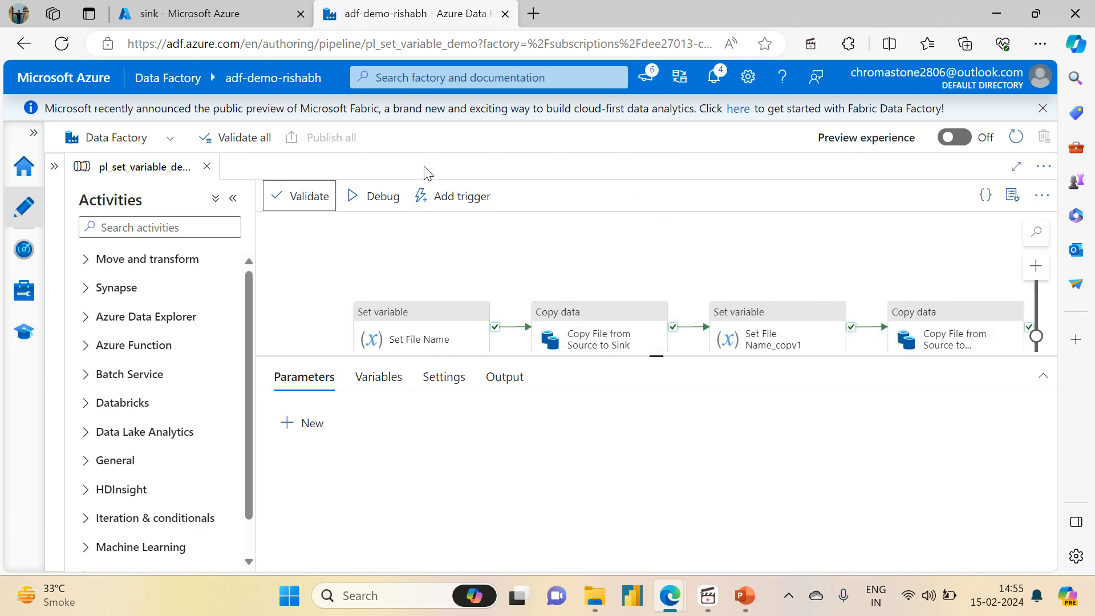
Trigger pl_set_variable_demo to run immediately with the last published configuration
{"action": "left_click", "coordinate": [438, 198]}
{"action": "left_click", "coordinate": [438, 225]}
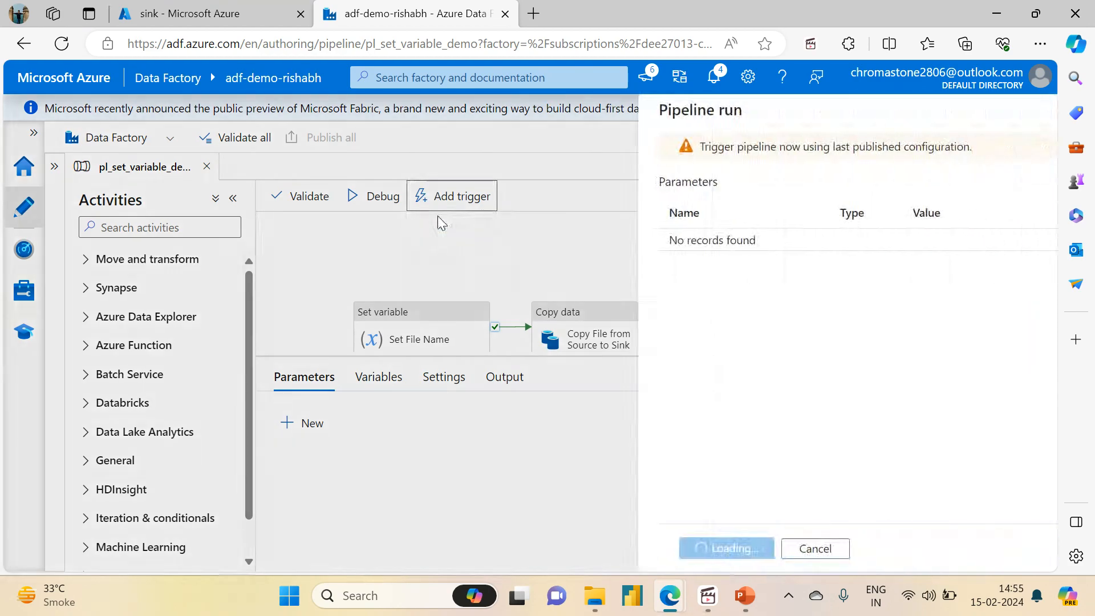
{"action": "left_click", "coordinate": [590, 550]}
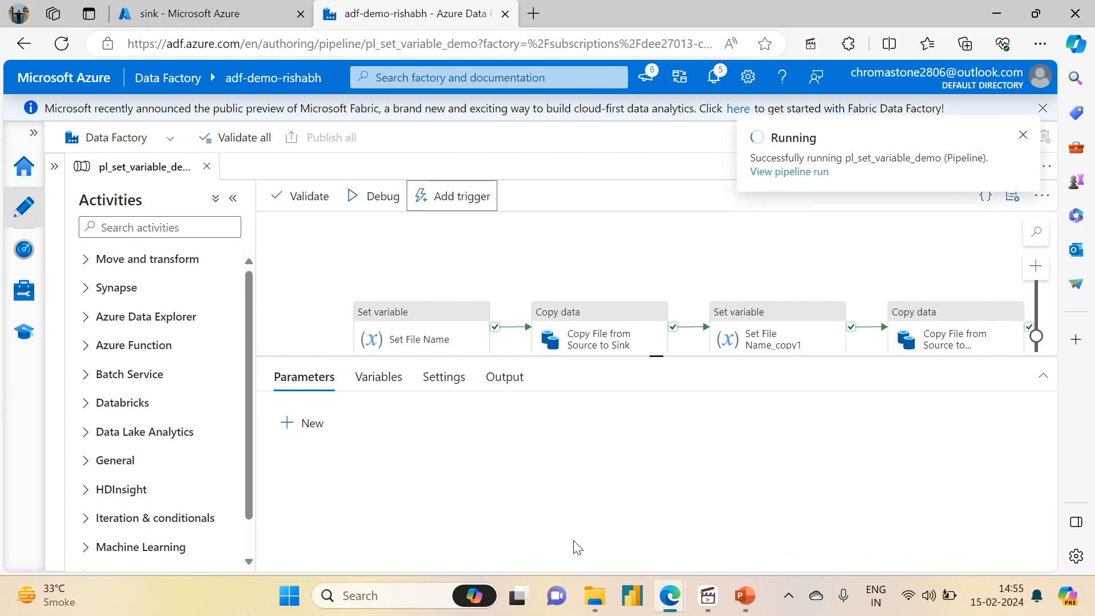
Open the triggered run's details, refresh its activity runs several times and return to the list of all pipeline runs
{"action": "left_click", "coordinate": [796, 178]}
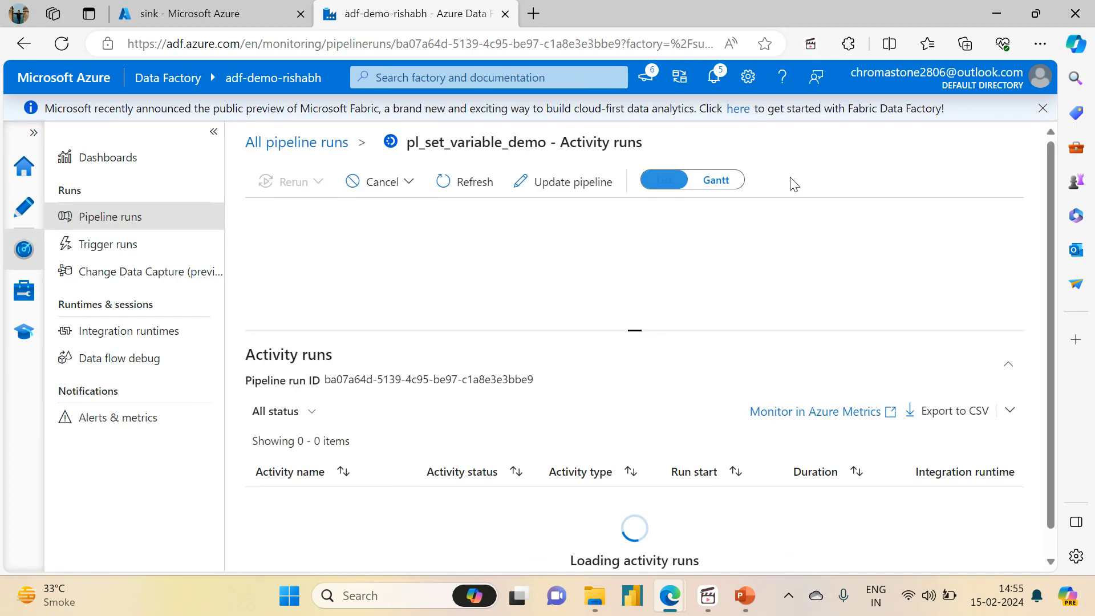
{"action": "left_click_drag", "start_coordinate": [633, 329], "coordinate": [633, 198]}
{"action": "left_click", "coordinate": [453, 181]}
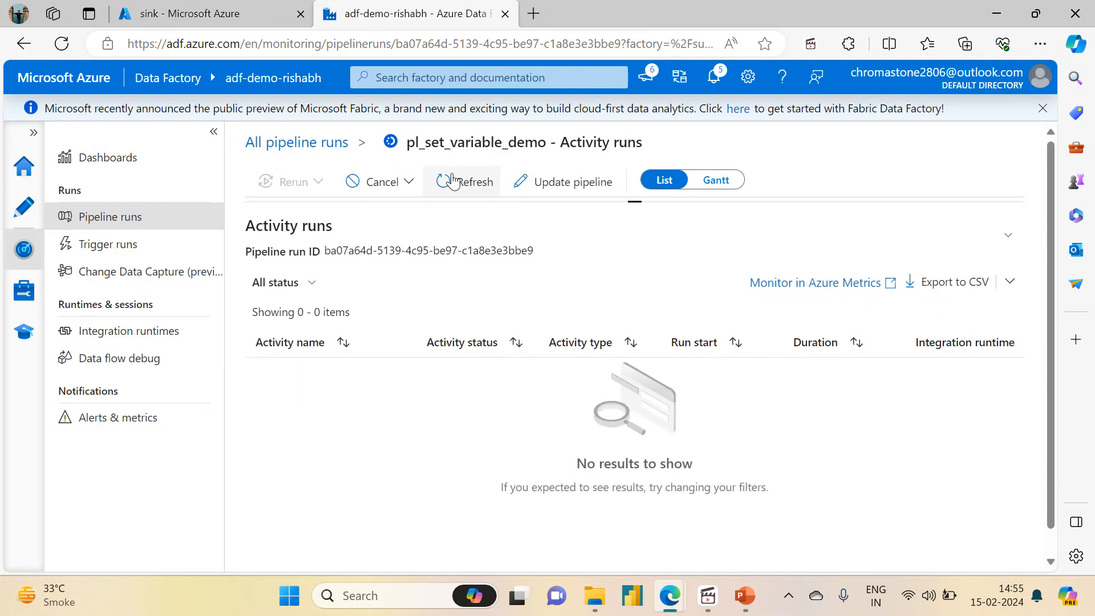
{"action": "left_click", "coordinate": [453, 182]}
{"action": "left_click", "coordinate": [454, 181]}
{"action": "left_click", "coordinate": [453, 181]}
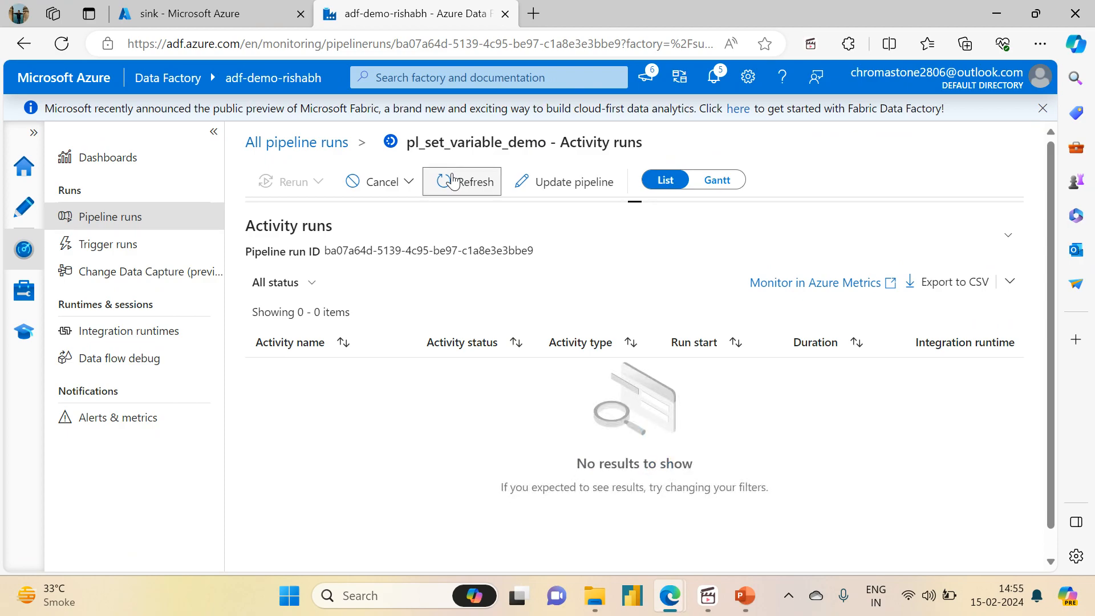
{"action": "left_click_drag", "start_coordinate": [637, 202], "coordinate": [635, 325]}
{"action": "left_click", "coordinate": [324, 146]}
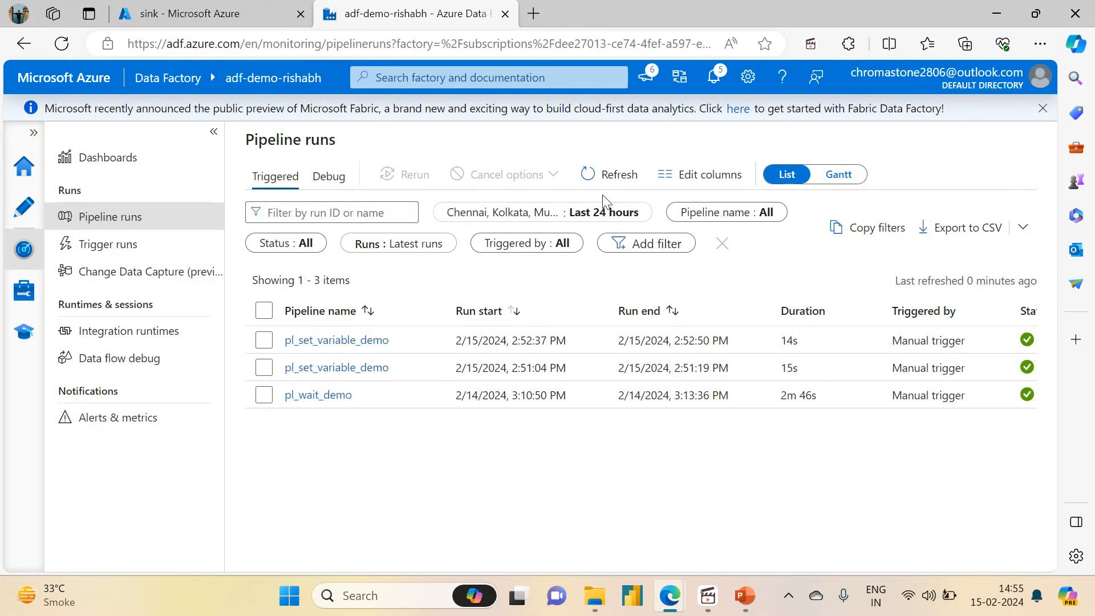
Refresh the list of pipeline runs until the newly triggered run is listed, checking the previous pl_set_variable_demo run's activities in between
{"action": "left_click", "coordinate": [607, 181]}
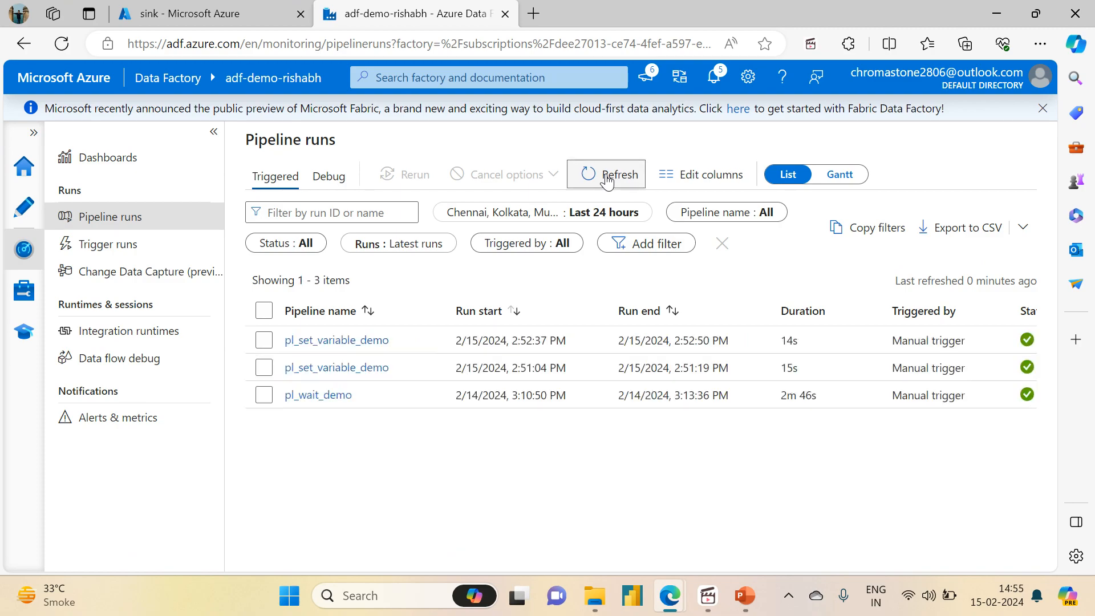
{"action": "left_click", "coordinate": [607, 181]}
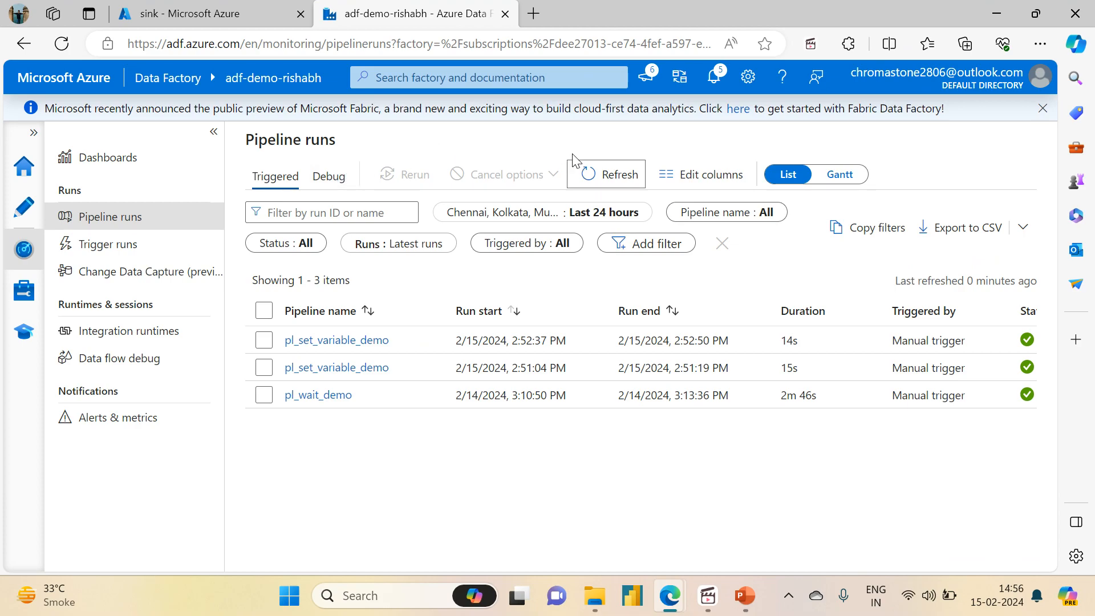
{"action": "left_click", "coordinate": [624, 176]}
{"action": "left_click", "coordinate": [624, 176]}
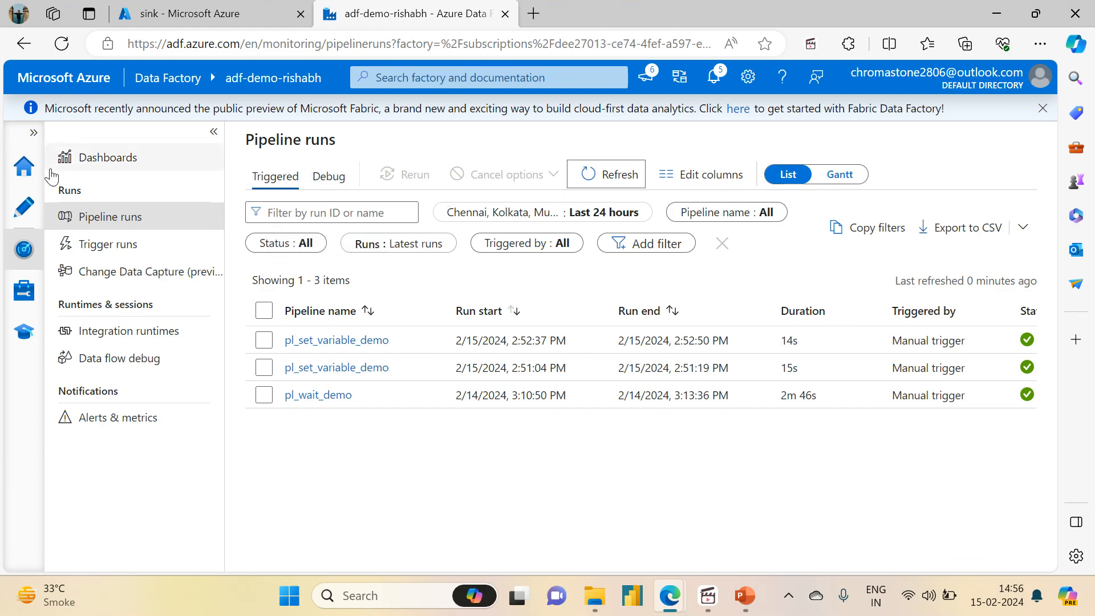
{"action": "left_click", "coordinate": [316, 341]}
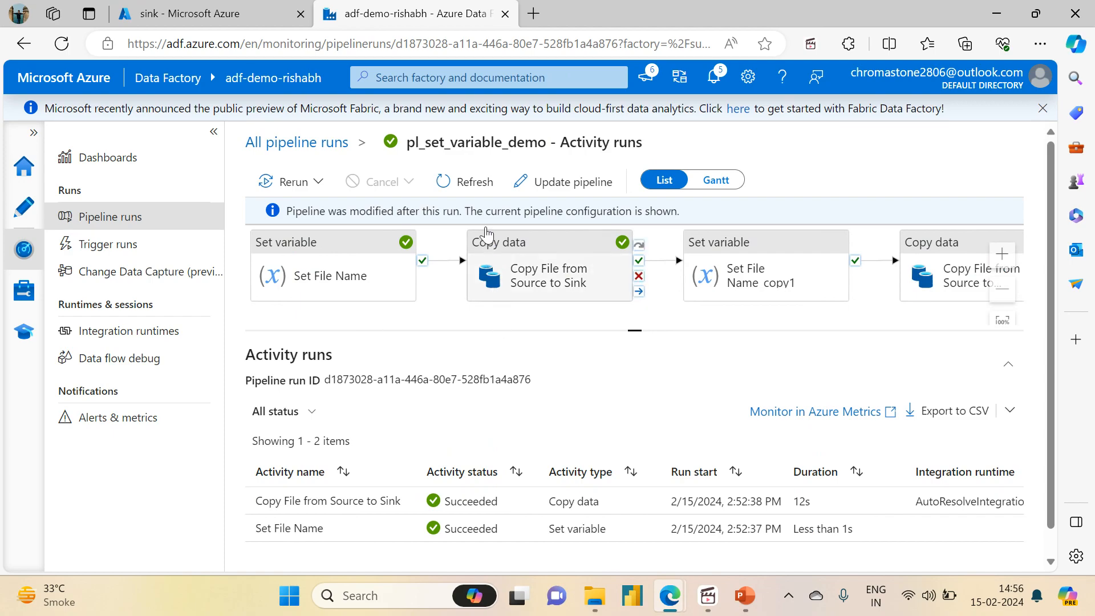
{"action": "left_click", "coordinate": [464, 182]}
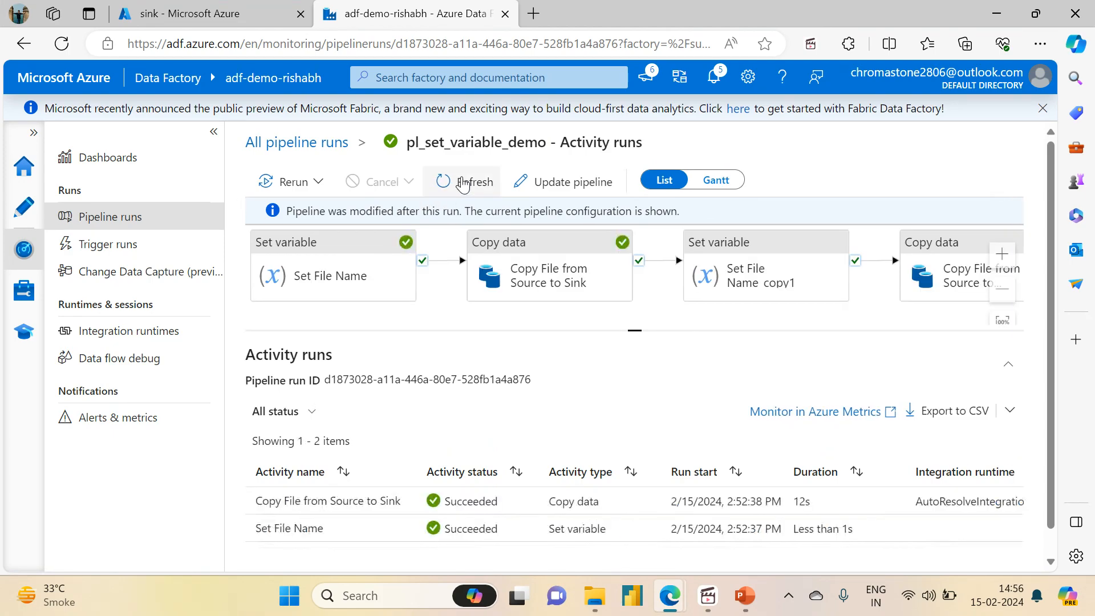
{"action": "left_click", "coordinate": [312, 143]}
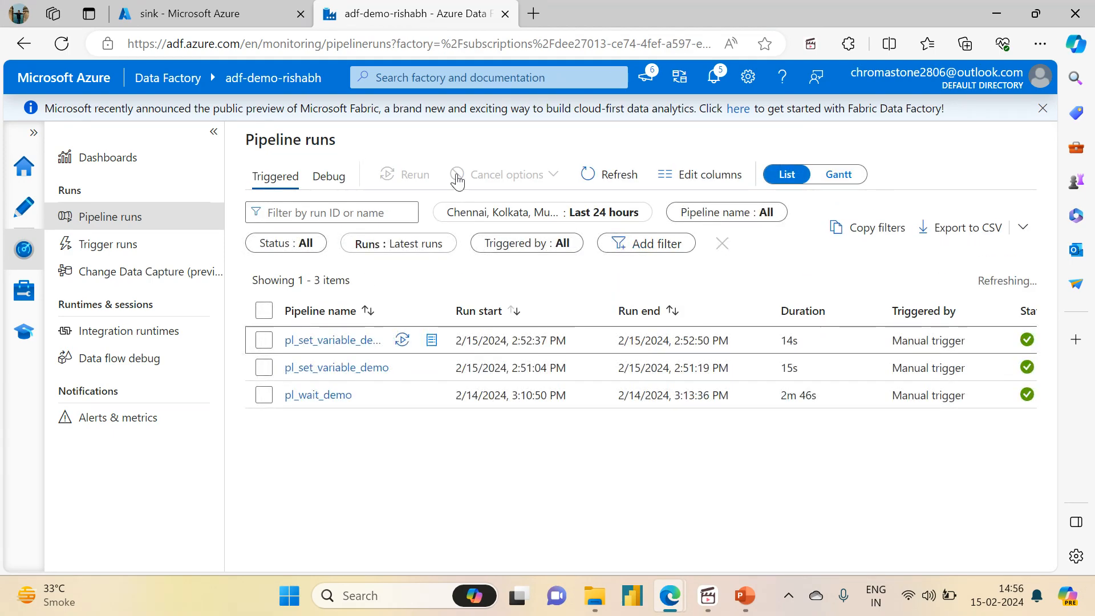
{"action": "left_click", "coordinate": [593, 167]}
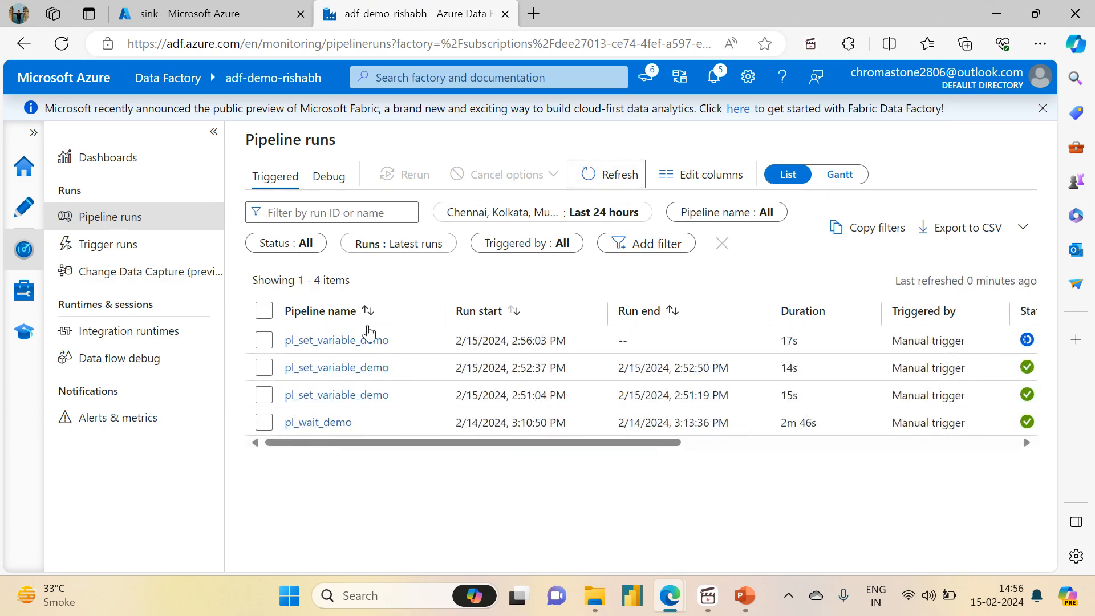
Open the newest pl_set_variable_demo run, enlarge its activity list and inspect the output value of the Set File Name activity
{"action": "left_click", "coordinate": [319, 342]}
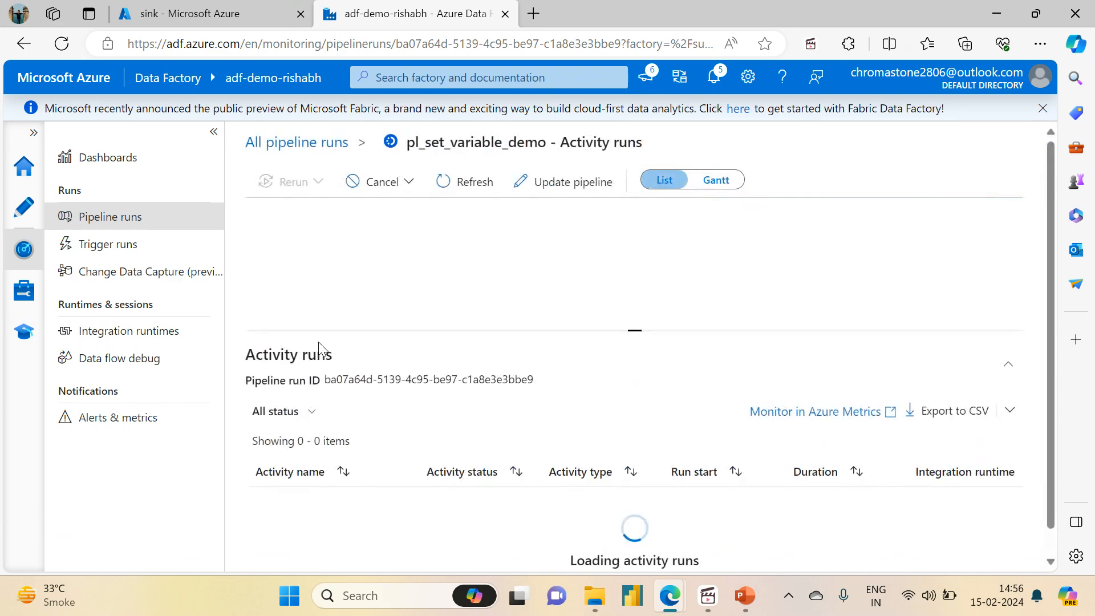
{"action": "left_click_drag", "start_coordinate": [634, 329], "coordinate": [634, 262]}
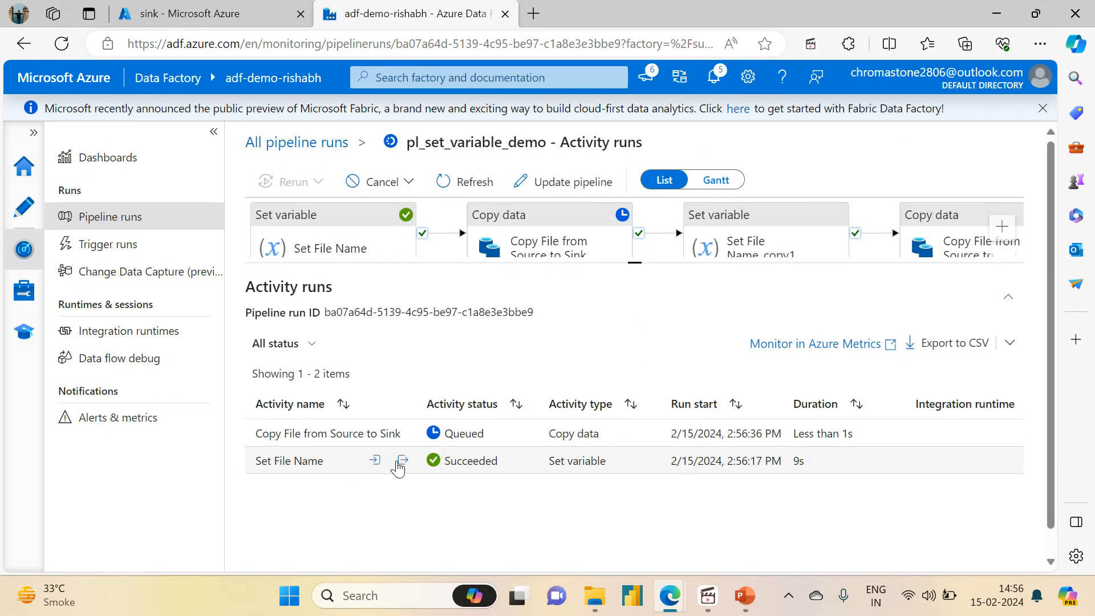
{"action": "left_click", "coordinate": [403, 461]}
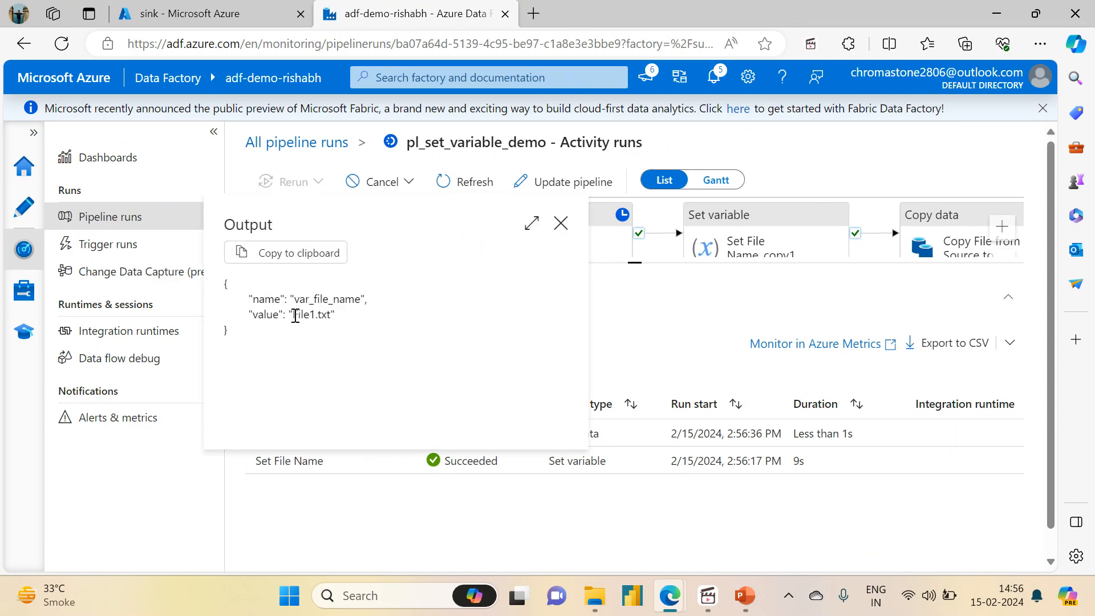
{"action": "left_click_drag", "start_coordinate": [328, 317], "coordinate": [296, 310]}
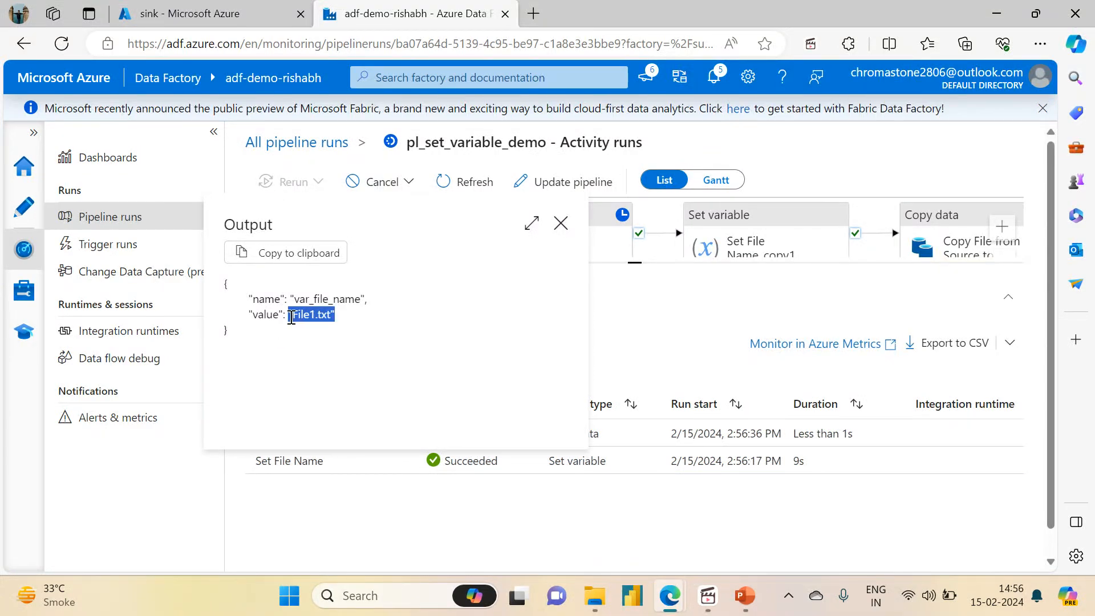
{"action": "left_click", "coordinate": [560, 223]}
Refresh the run's activity list several times to check its progress, and go back to all pipeline runs
{"action": "left_click", "coordinate": [463, 177]}
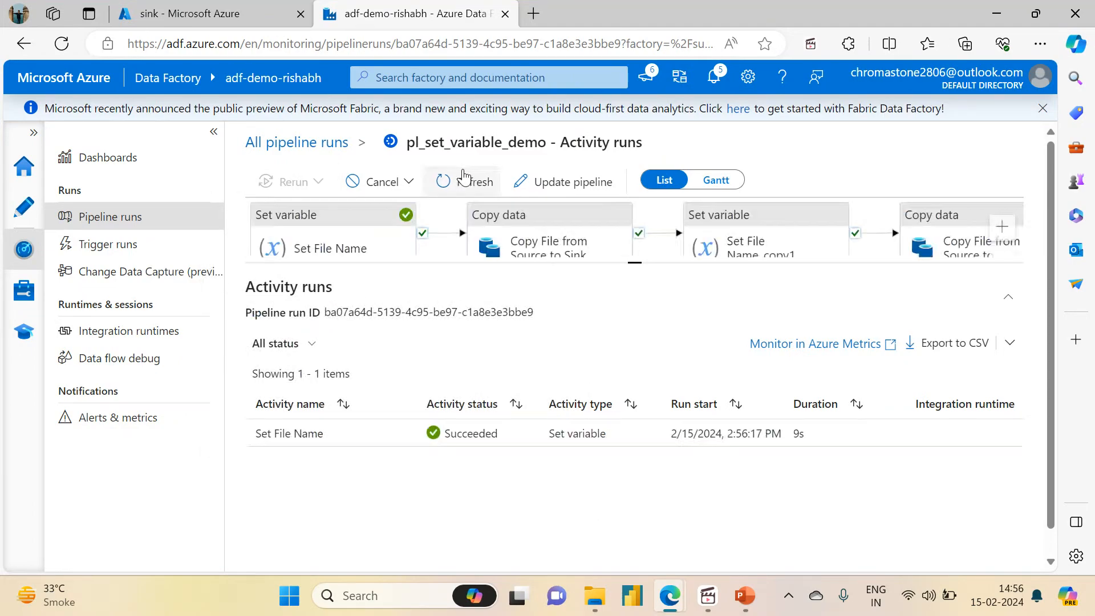
{"action": "left_click", "coordinate": [463, 176]}
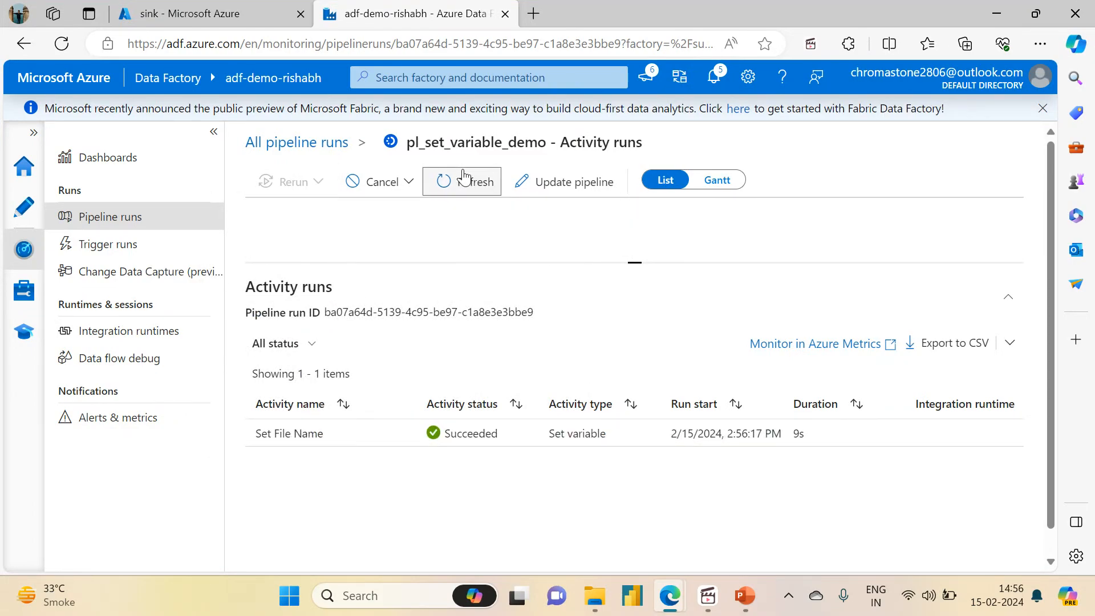
{"action": "left_click", "coordinate": [463, 177]}
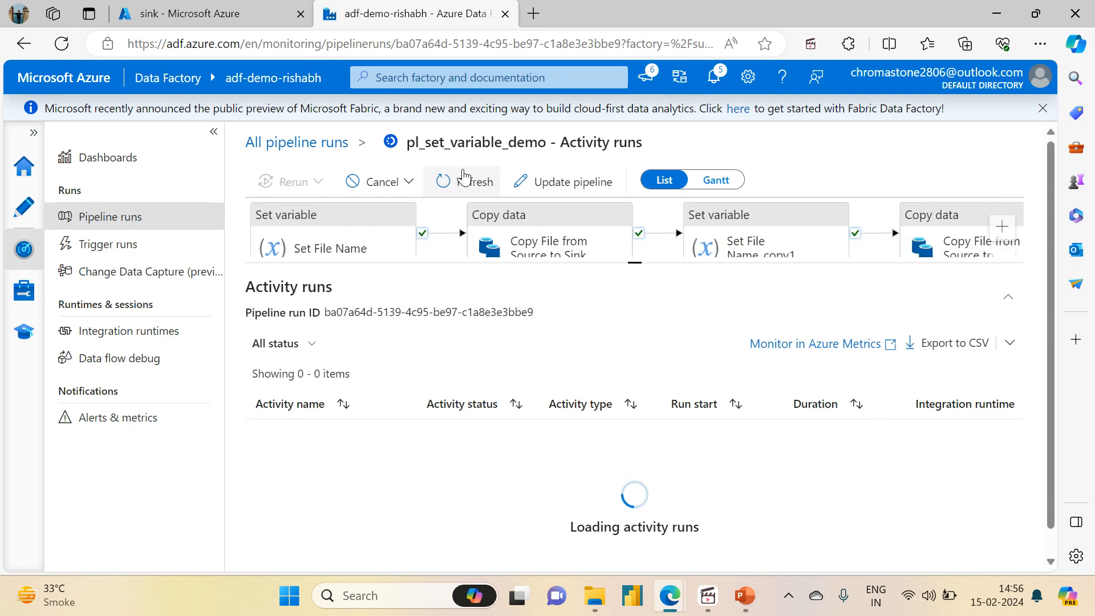
{"action": "left_click", "coordinate": [272, 141]}
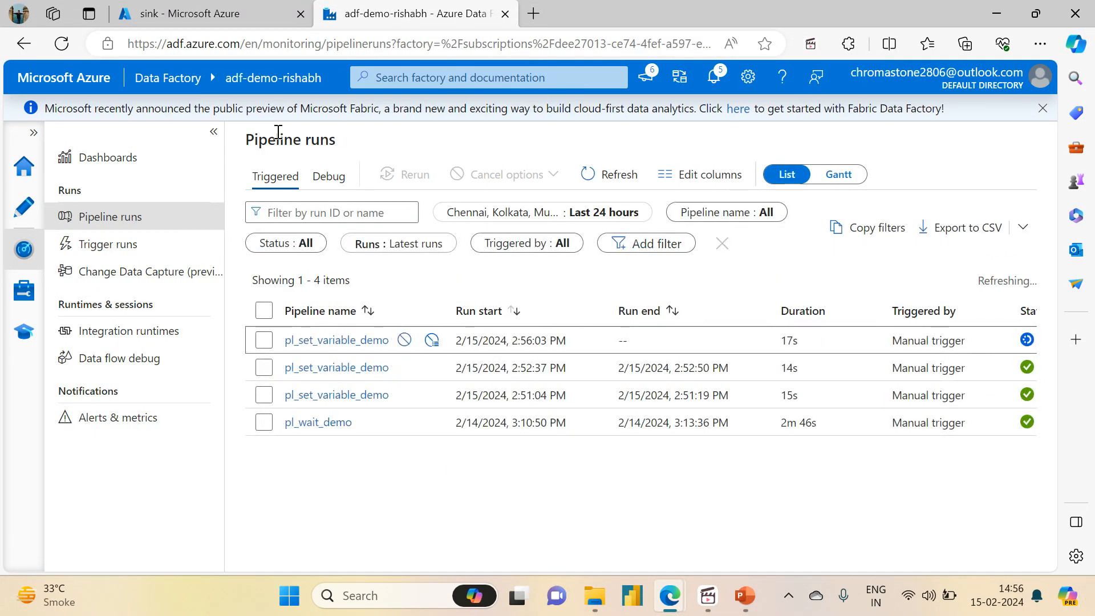
Reopen the newest pl_set_variable_demo run, enlarge its activity list and inspect the output value of Set File Name_copy1
{"action": "left_click", "coordinate": [326, 342]}
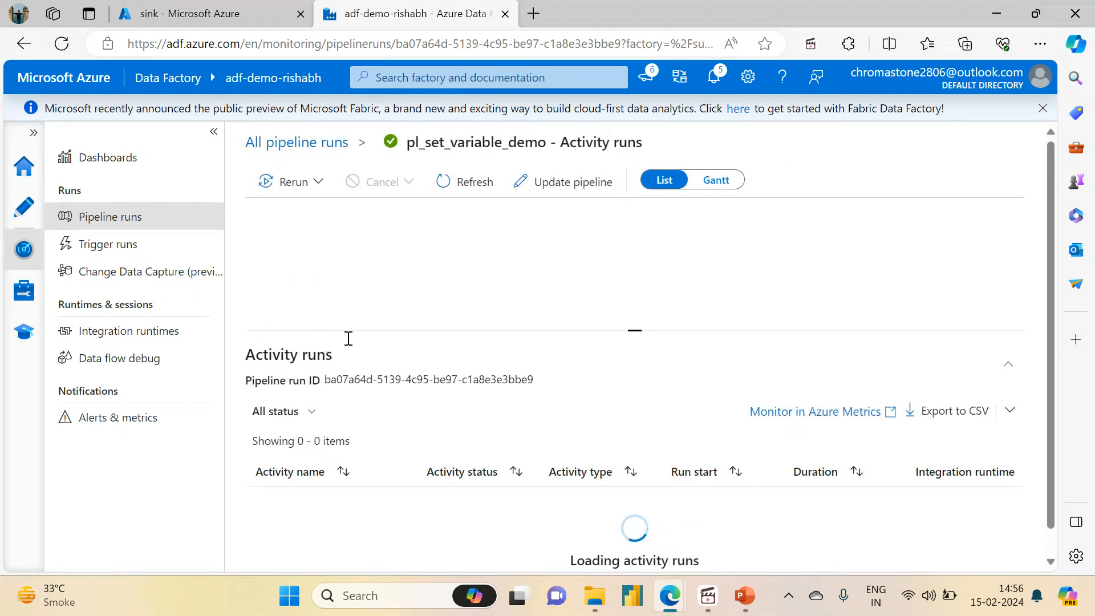
{"action": "left_click_drag", "start_coordinate": [632, 330], "coordinate": [618, 249]}
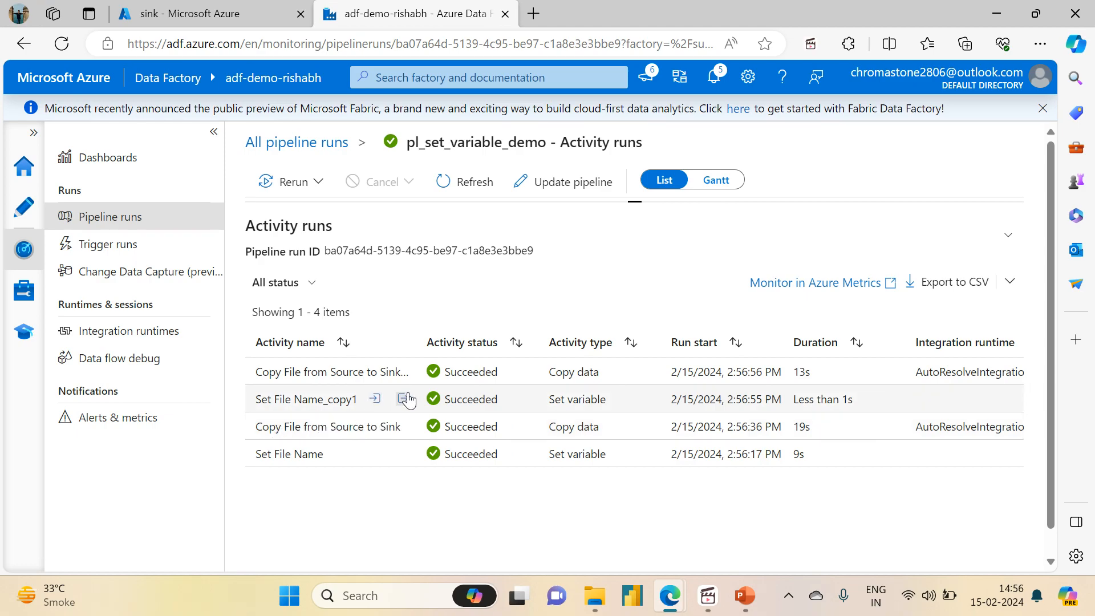
{"action": "left_click", "coordinate": [411, 398]}
{"action": "left_click_drag", "start_coordinate": [292, 252], "coordinate": [337, 258]}
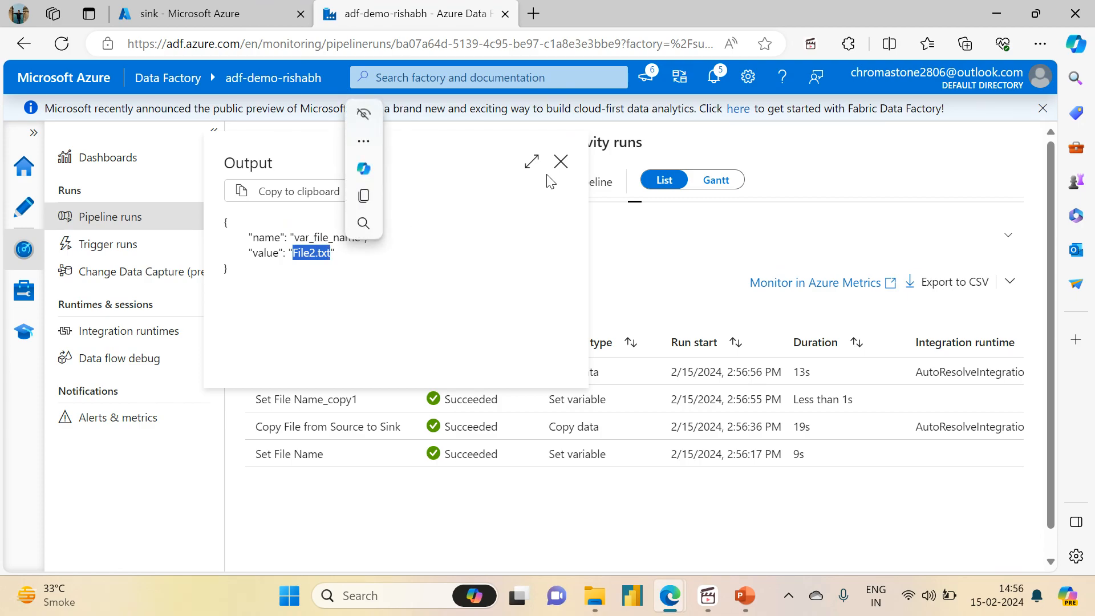
{"action": "left_click", "coordinate": [562, 161]}
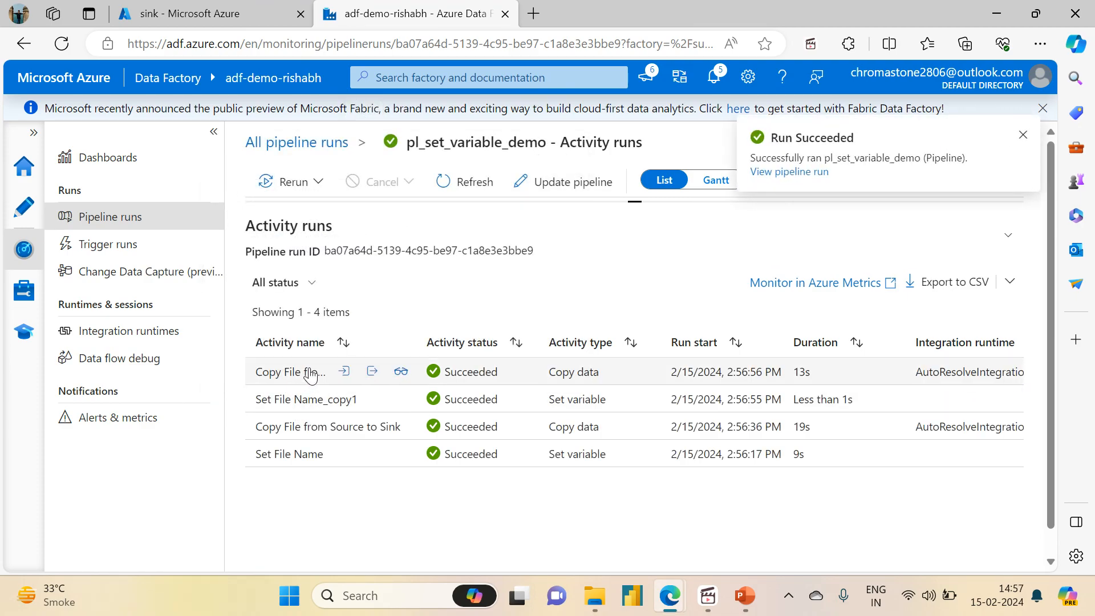
Switch to the Azure portal, refresh the sink container and open the variable_output directory to check the copied files
{"action": "left_click", "coordinate": [211, 15]}
{"action": "left_click", "coordinate": [498, 194]}
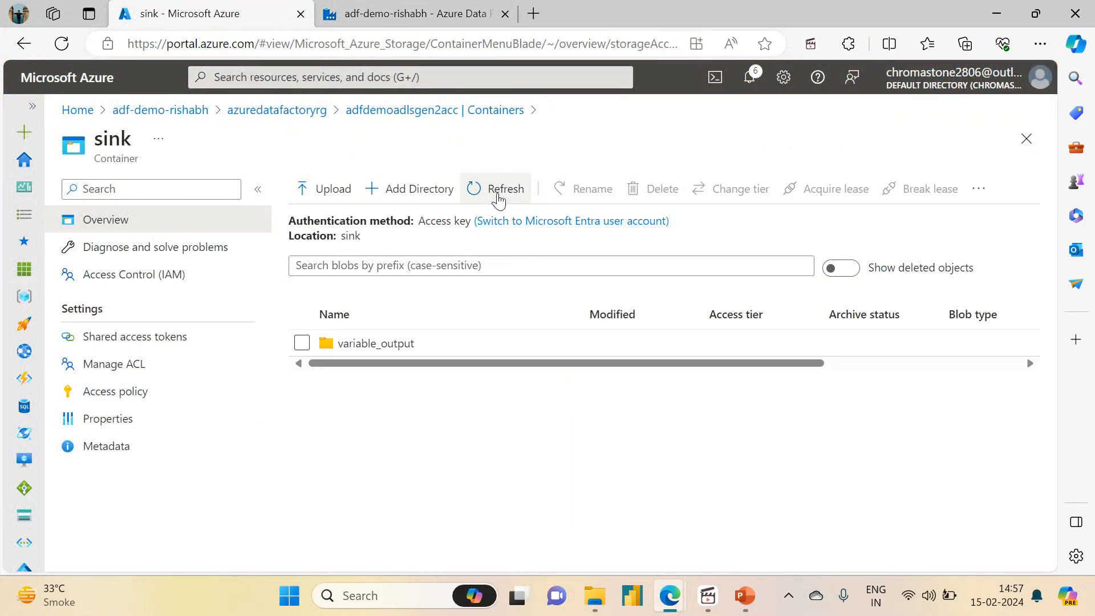
{"action": "left_click", "coordinate": [362, 343]}
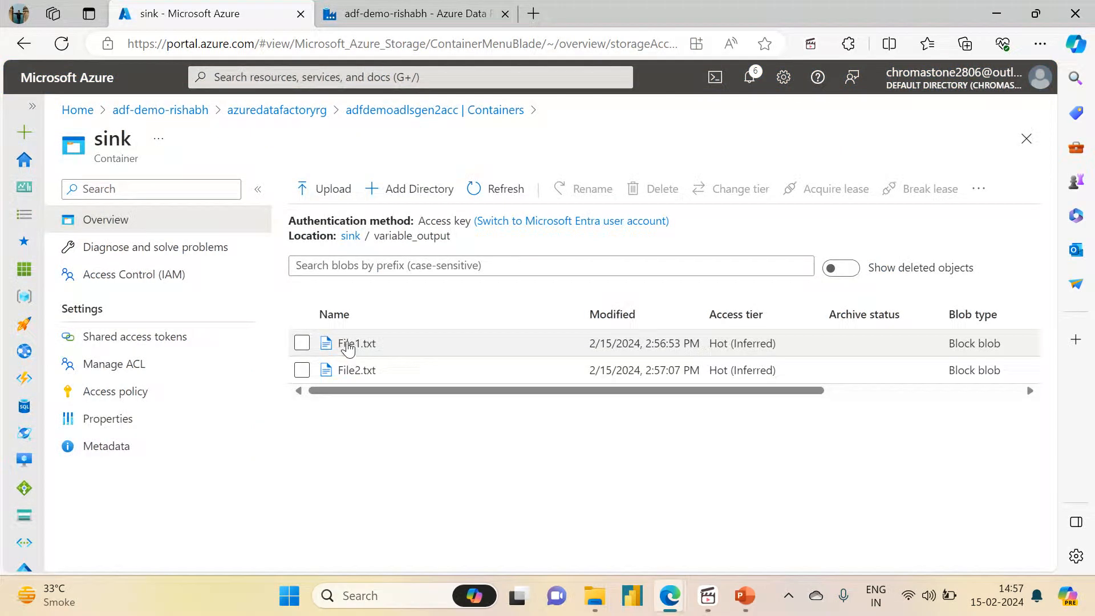
Switch back to Data Factory, view the run's pipeline diagram, and review the Set File Name activity's settings in the pipeline editor
{"action": "left_click", "coordinate": [416, 20]}
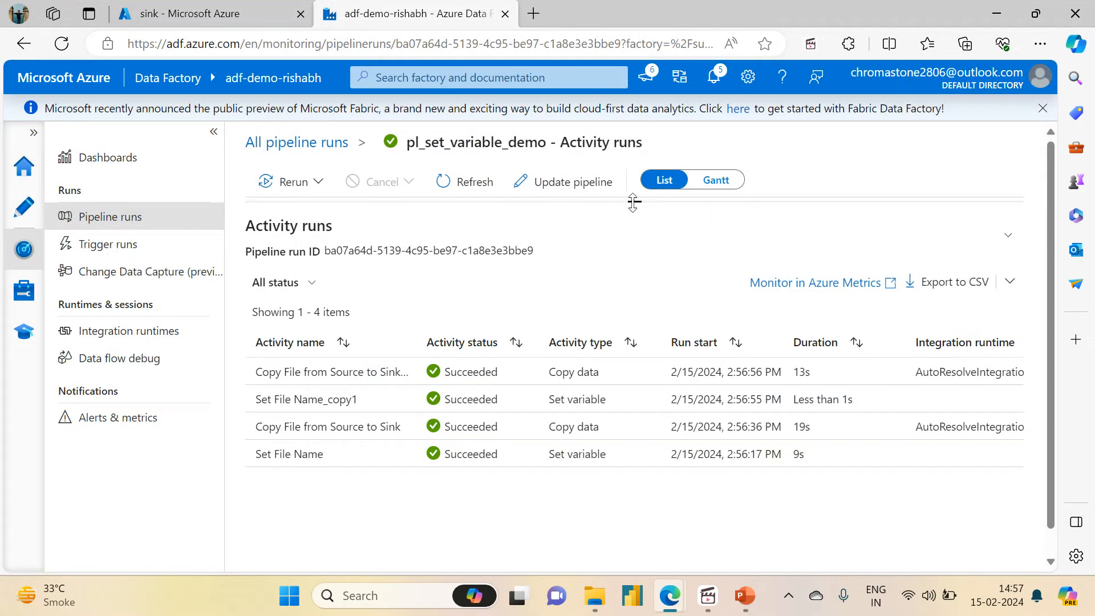
{"action": "left_click_drag", "start_coordinate": [635, 202], "coordinate": [633, 346]}
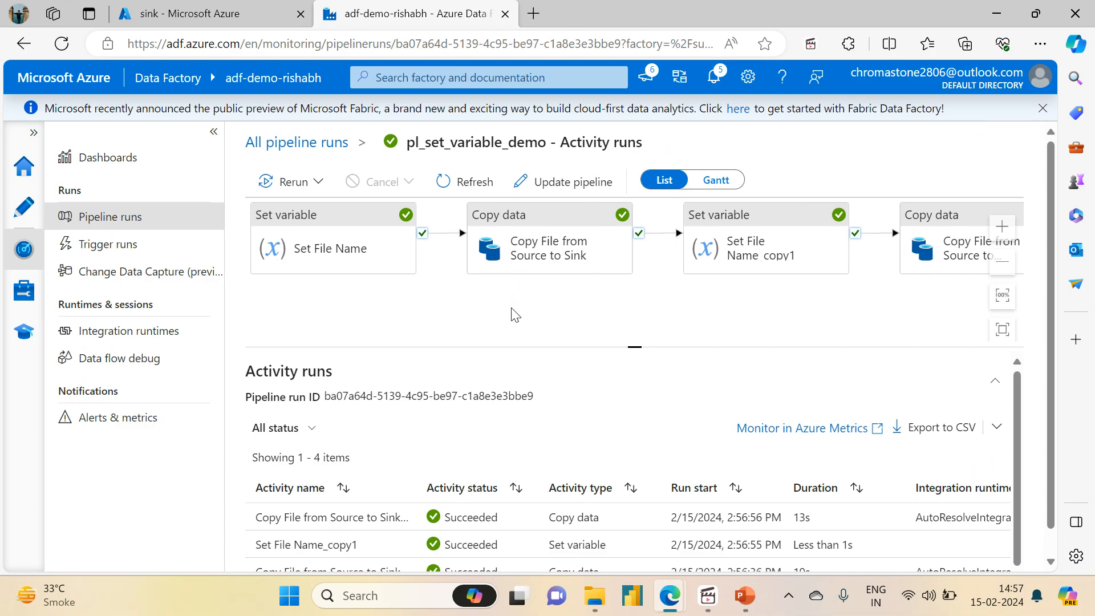
{"action": "left_click", "coordinate": [25, 215]}
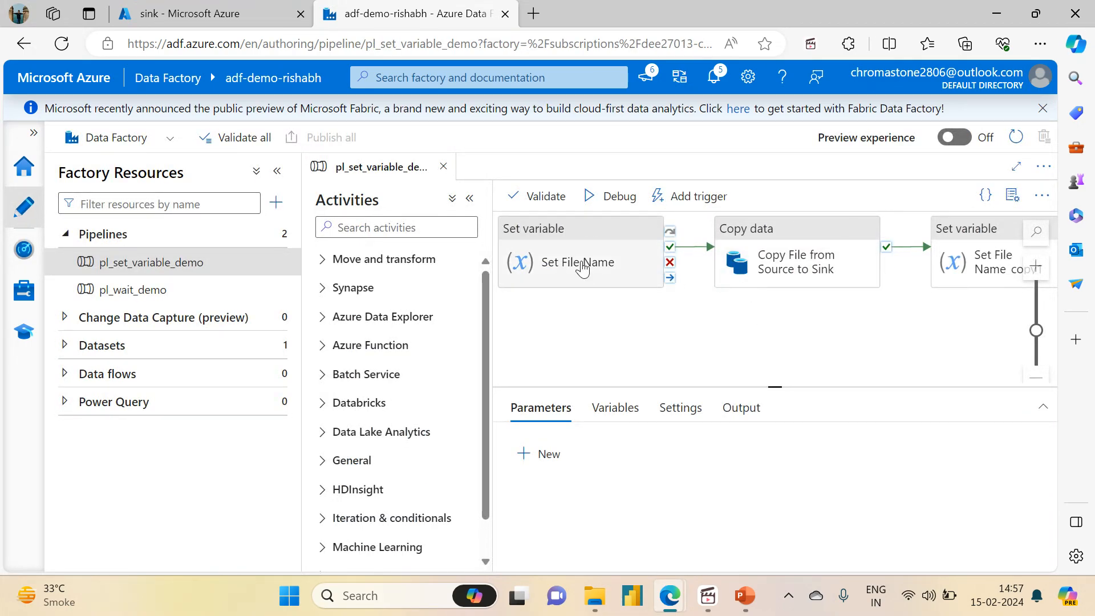
{"action": "left_click", "coordinate": [581, 268]}
{"action": "left_click", "coordinate": [594, 408]}
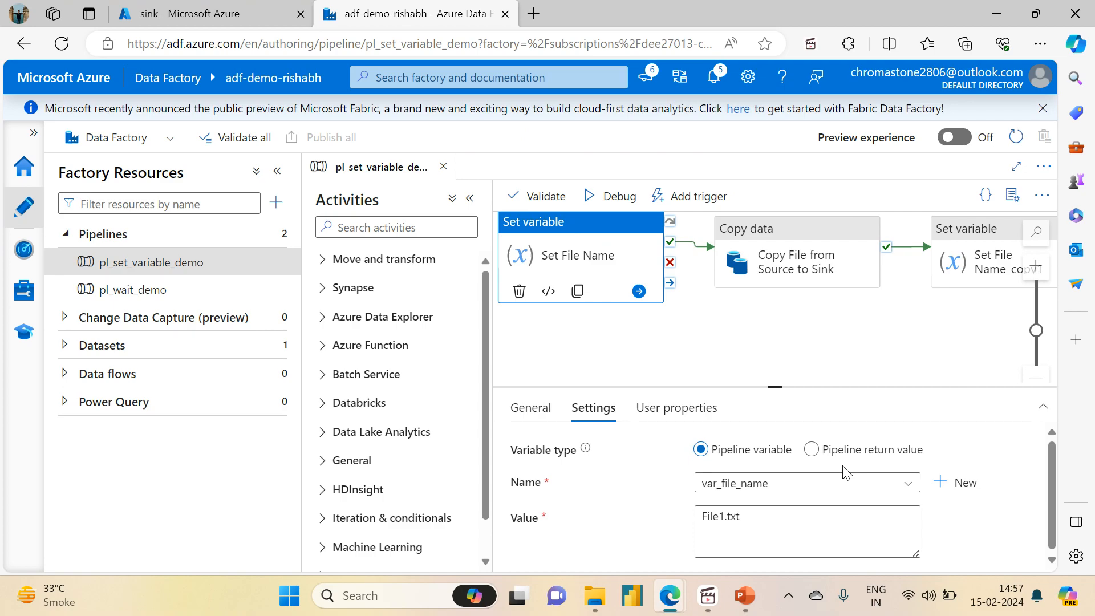
{"action": "left_click", "coordinate": [624, 368]}
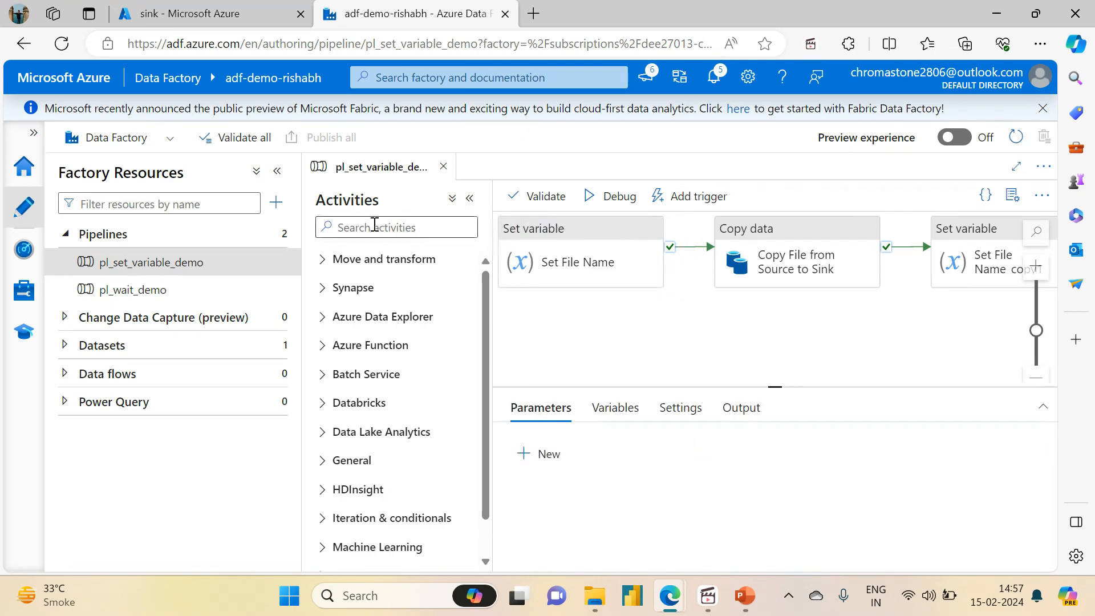
Collapse the factory resources and activities lists to show the whole pipeline, and dismiss the chat notification
{"action": "left_click", "coordinate": [277, 172]}
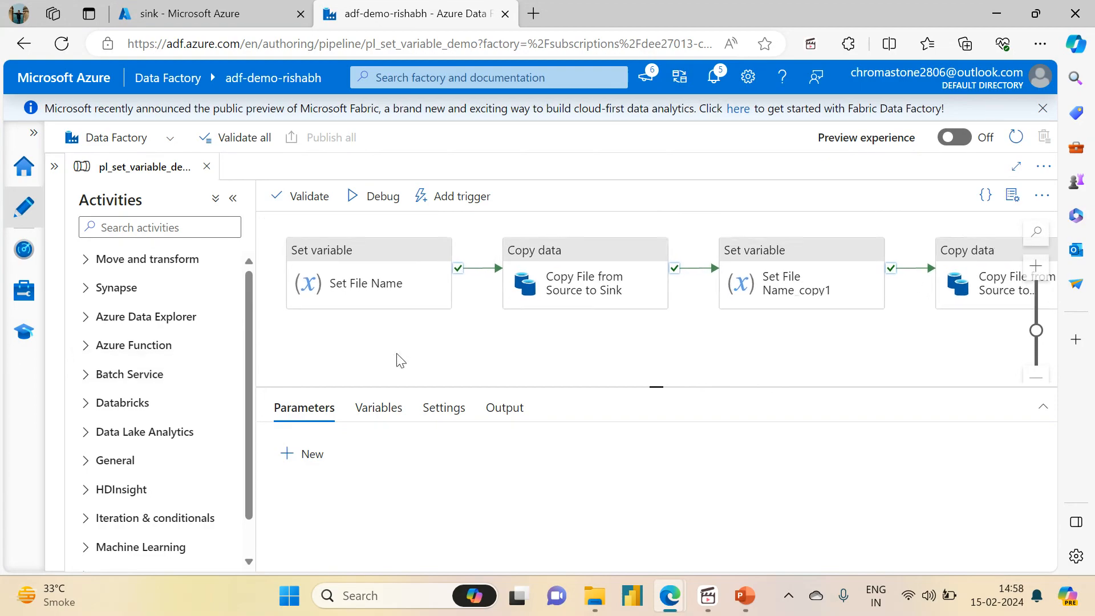
{"action": "left_click", "coordinate": [233, 199]}
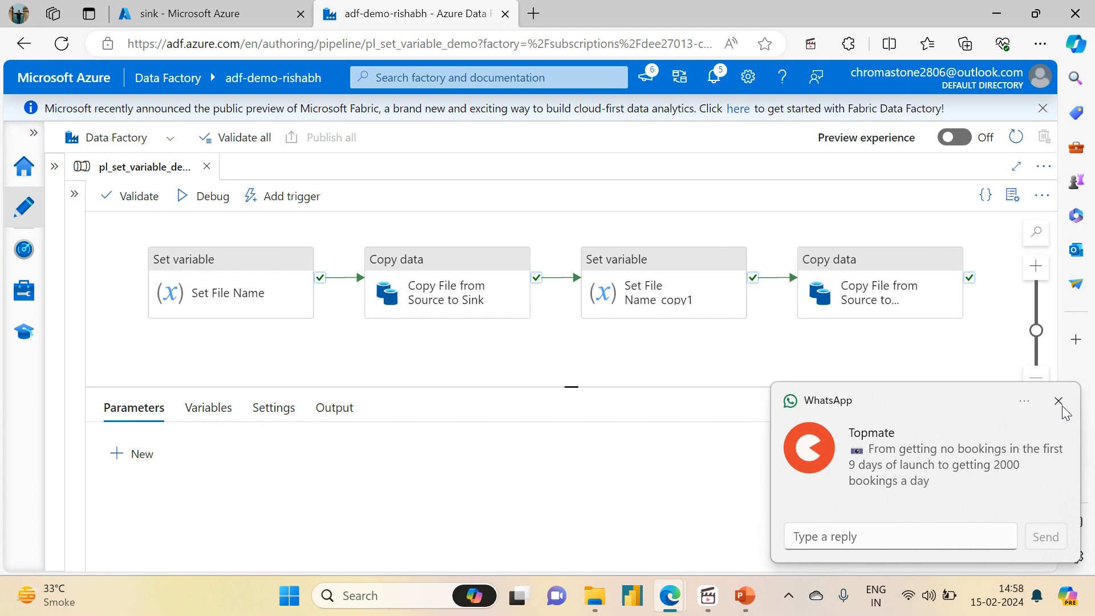
{"action": "left_click", "coordinate": [1060, 403]}
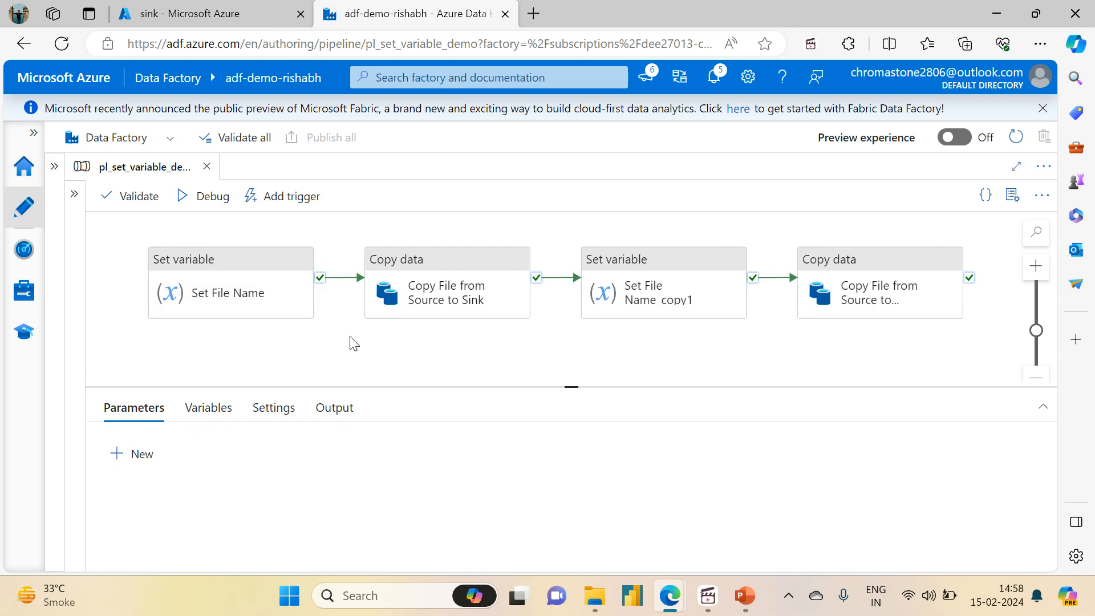
{"action": "left_click", "coordinate": [708, 595]}
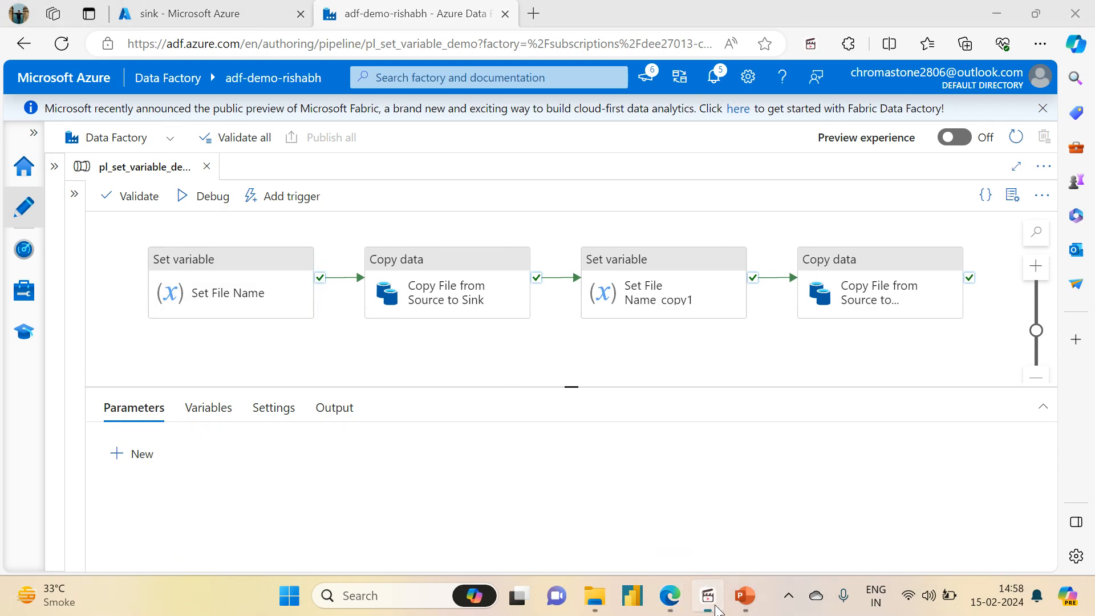